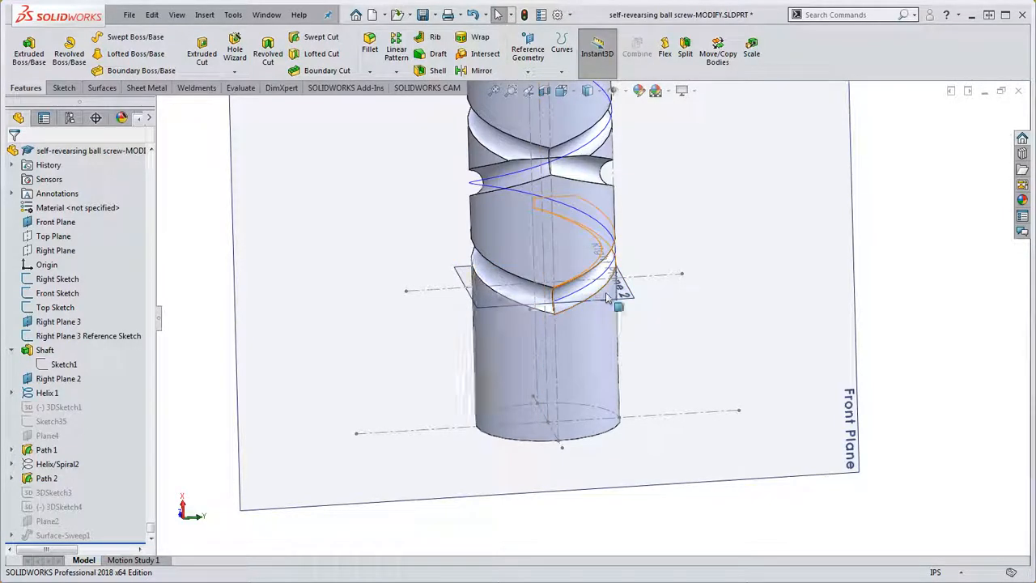
Step: Examine the crossing helical grooves along the shaft and where they meet near Right Plane 3
scroll(610, 296, up, 8)
scroll(595, 200, down, 9)
scroll(567, 243, down, 3)
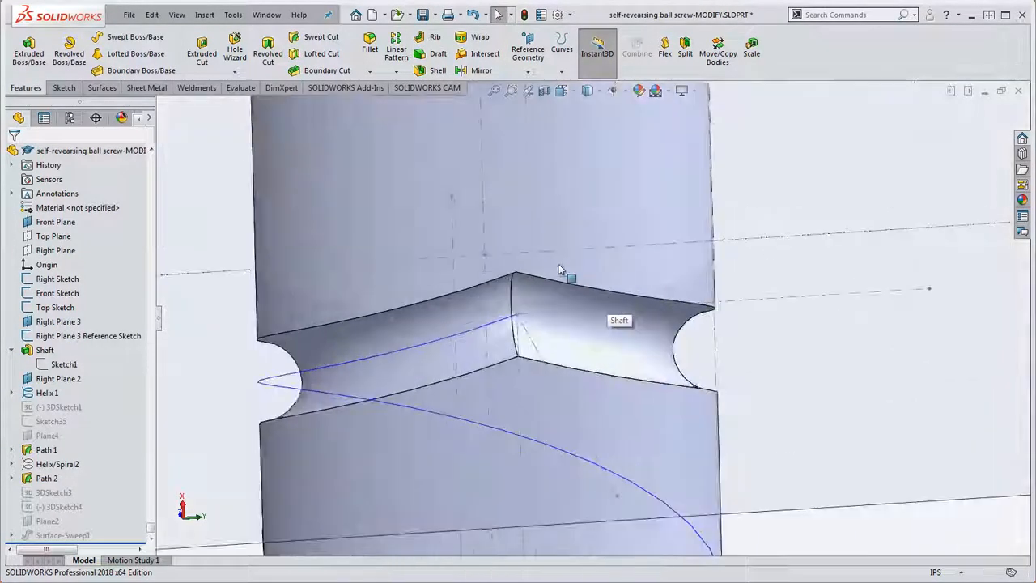
scroll(561, 296, up, 4)
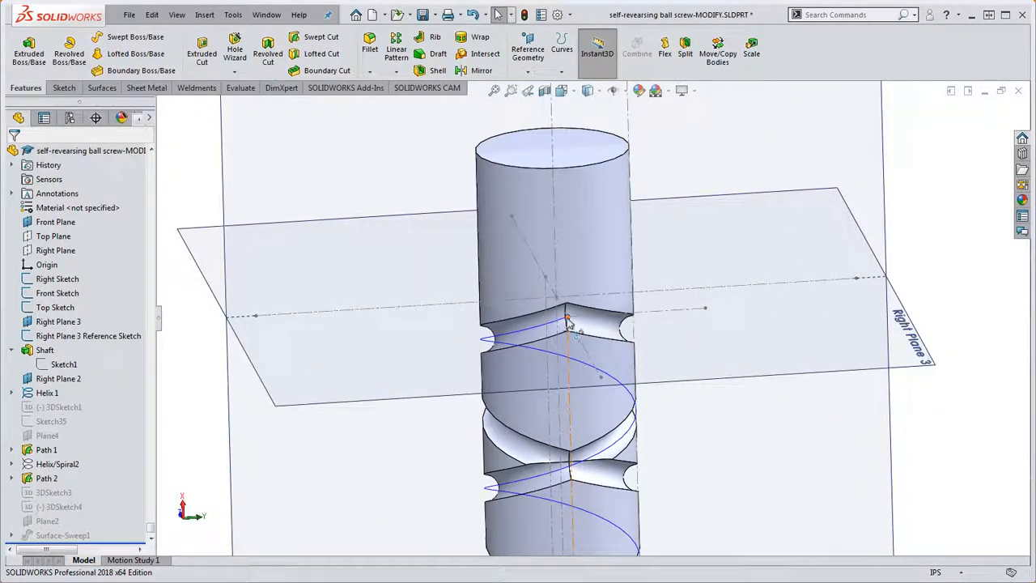
click(502, 341)
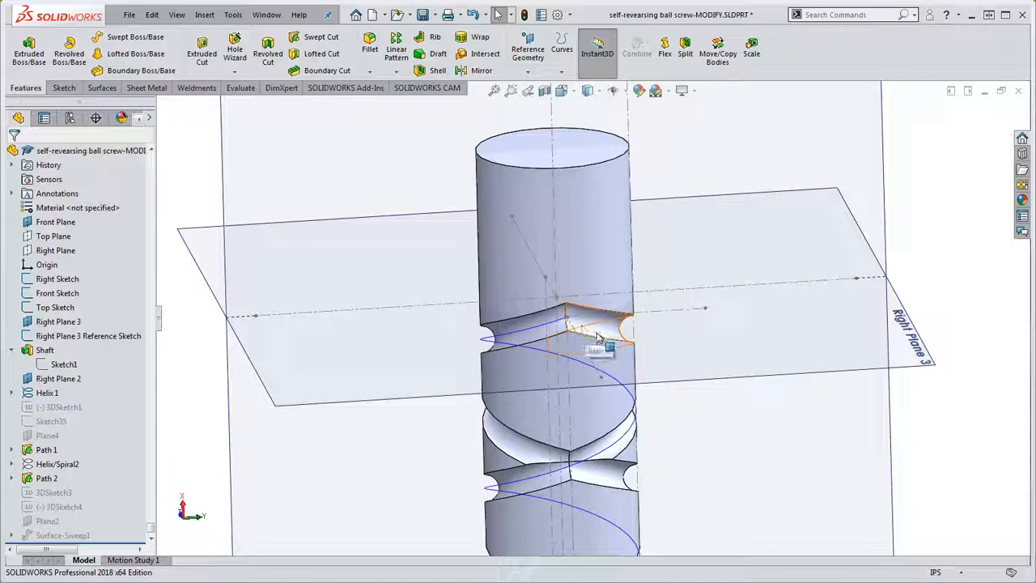
middle_drag(596, 338, 612, 377)
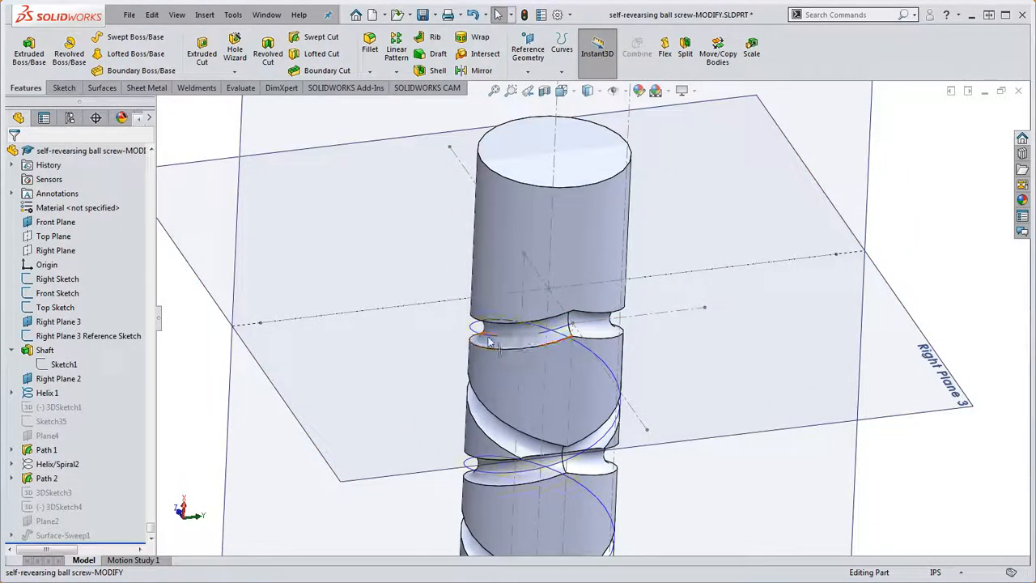
scroll(603, 322, up, 5)
scroll(668, 347, down, 2)
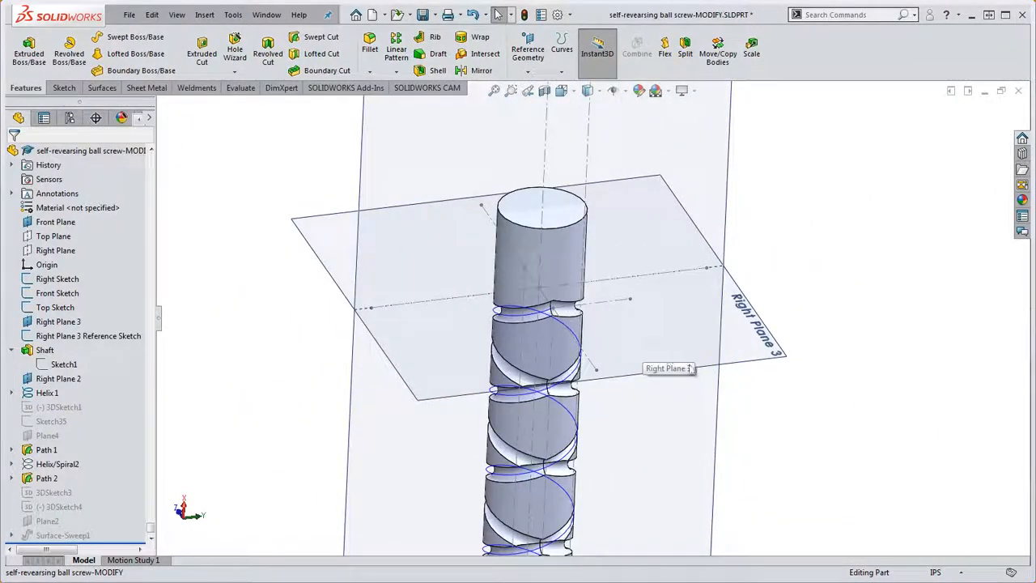
scroll(612, 397, up, 2)
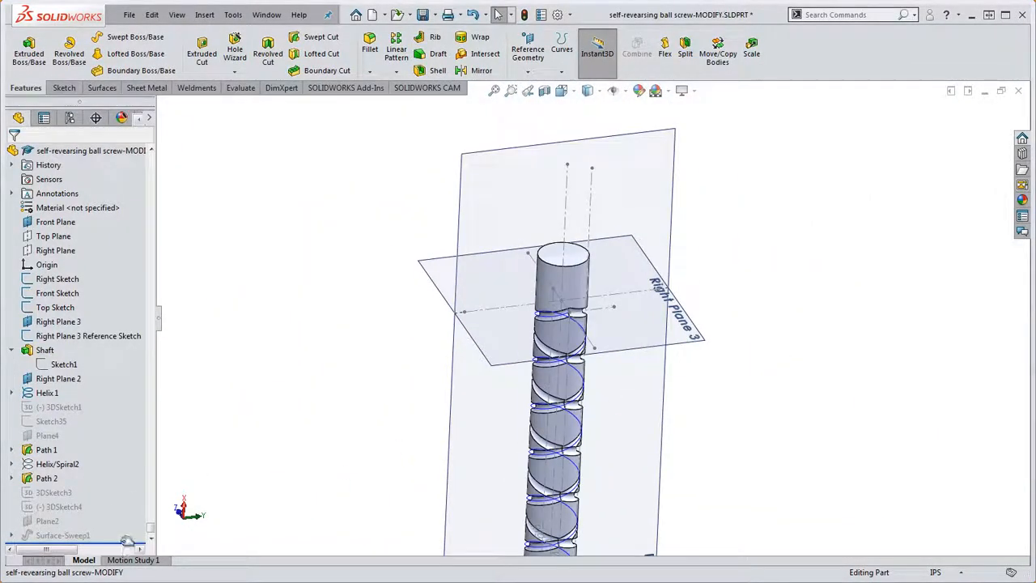
Step: Roll the feature history back to the Right Sketch, advance it to include the Front Sketch, and examine its layout lines
mouse_move(127, 541)
mouse_down()
mouse_move(76, 485)
mouse_move(69, 263)
mouse_move(72, 287)
mouse_up()
scroll(589, 439, down, 3)
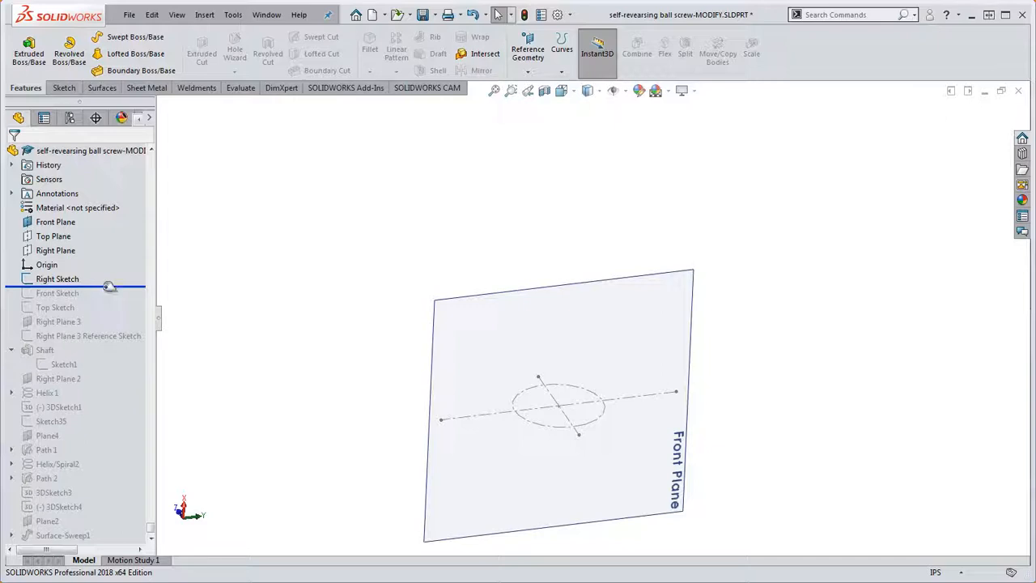
drag(109, 287, 105, 299)
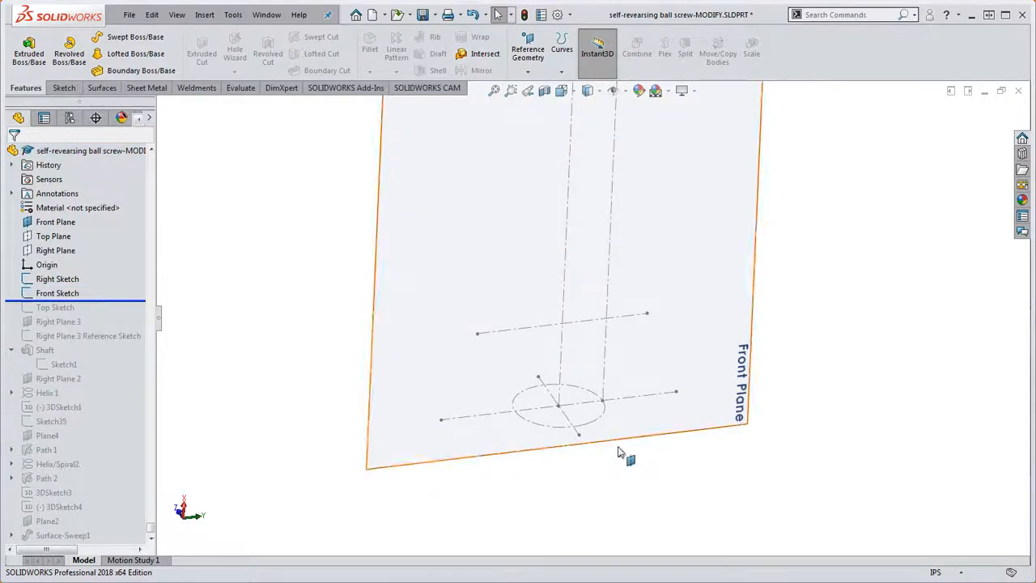
scroll(619, 451, up, 5)
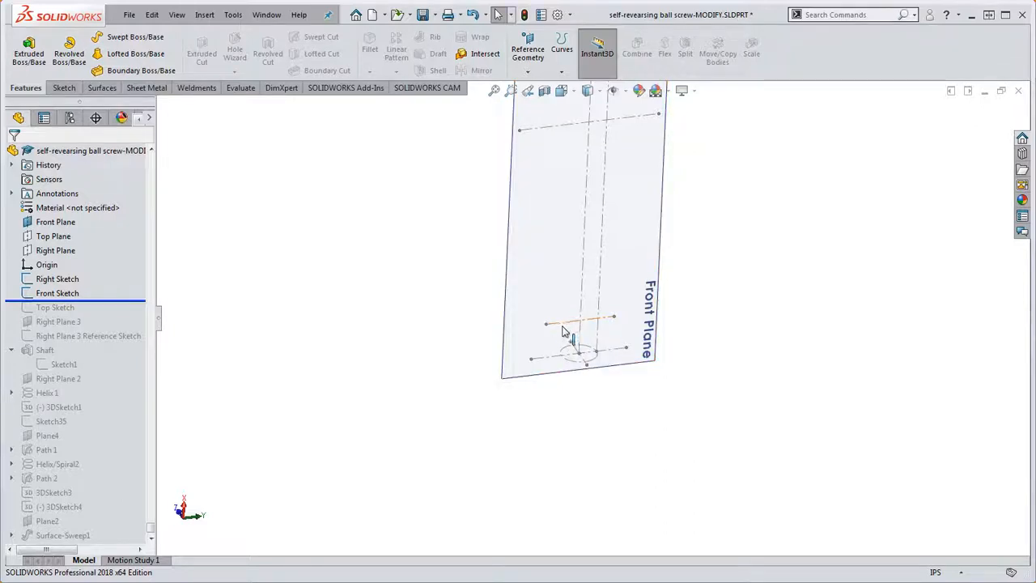
scroll(594, 331, up, 2)
scroll(568, 185, down, 2)
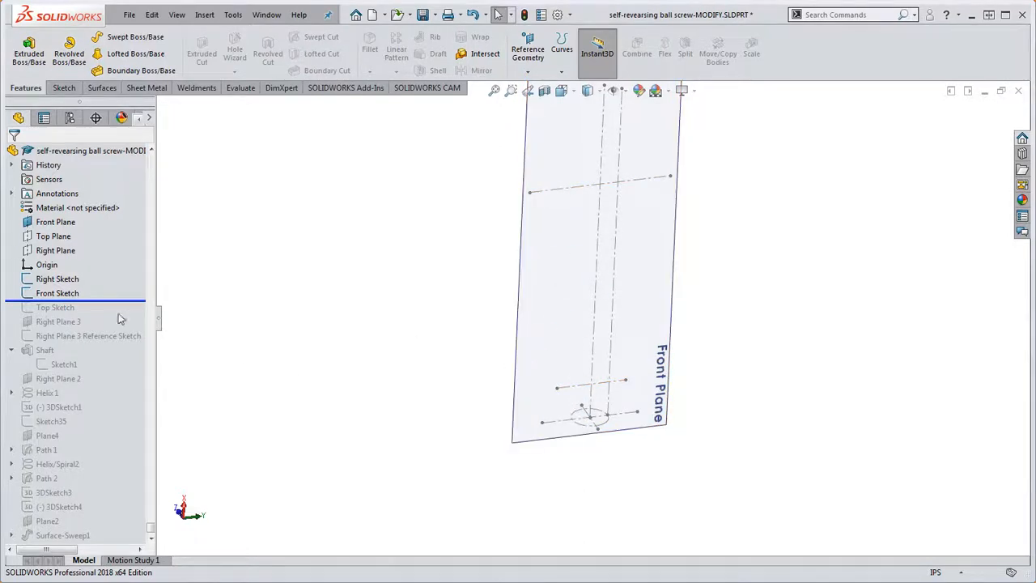
Step: Roll the feature history forward through the Top Sketch, Right Plane 3 and the Right Plane 3 Reference Sketch
drag(123, 300, 122, 315)
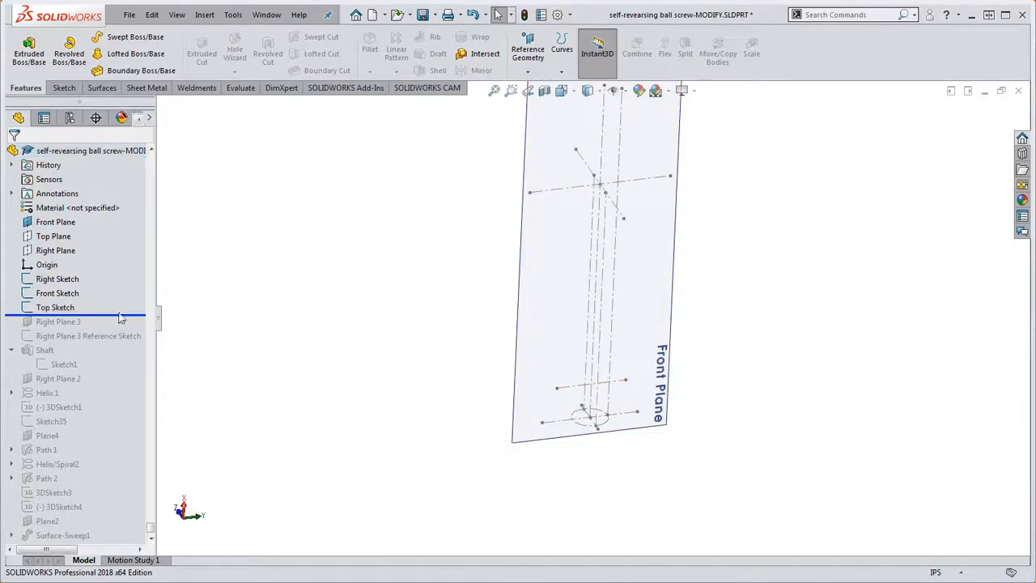
mouse_move(671, 199)
middle_down()
mouse_move(698, 229)
mouse_move(712, 198)
middle_up()
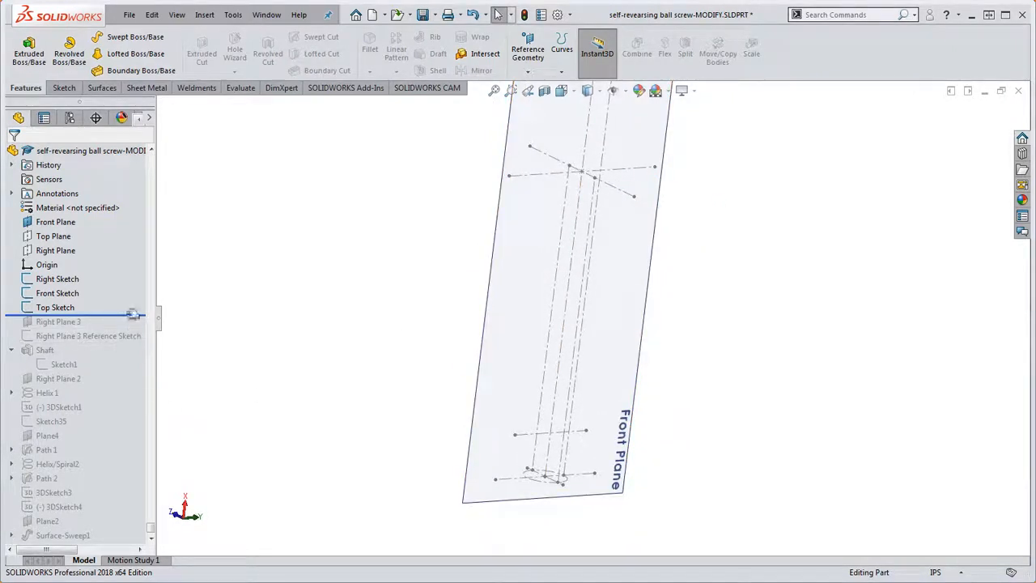
drag(132, 315, 131, 343)
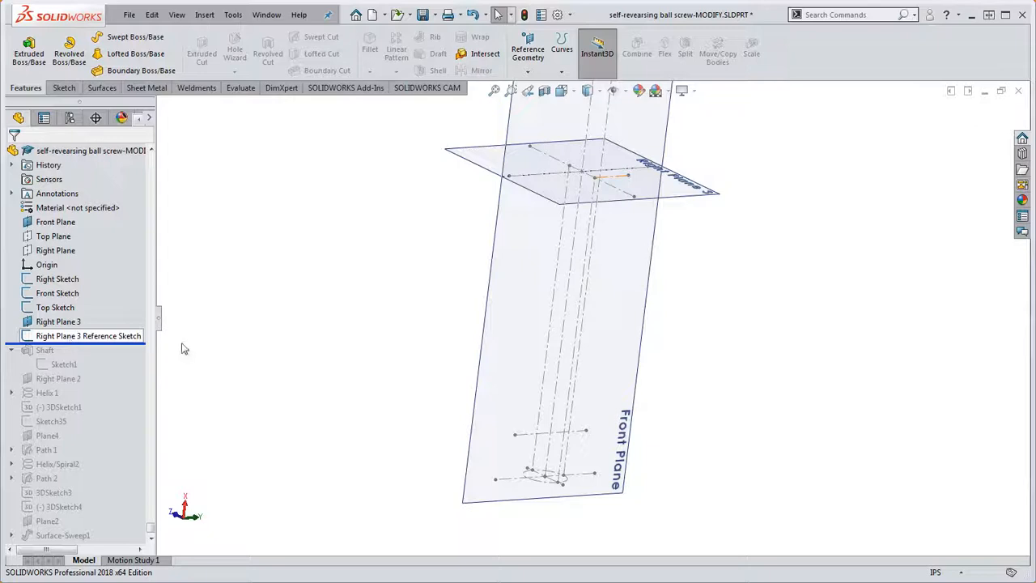
middle_drag(184, 349, 358, 338)
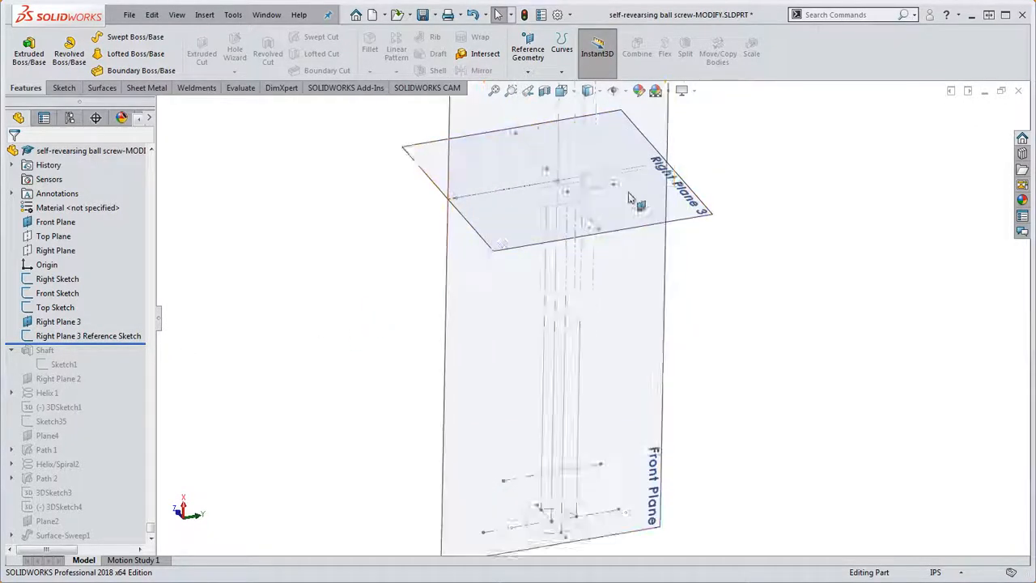
Step: Open the Right Plane 3 Reference Sketch to inspect its short reference line, and exit the sketch with a rebuild
scroll(570, 227, down, 4)
click(571, 219)
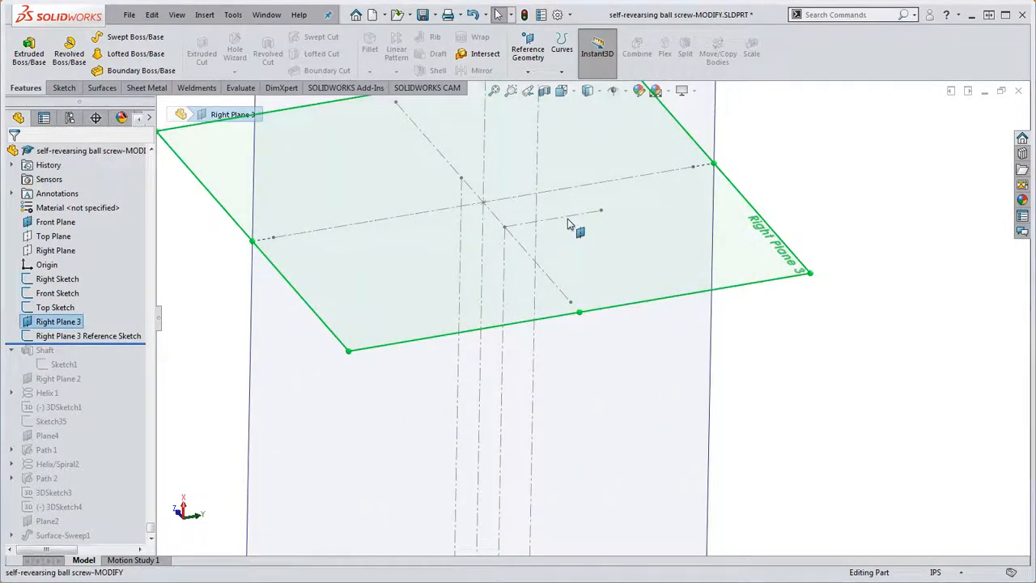
double_click(567, 218)
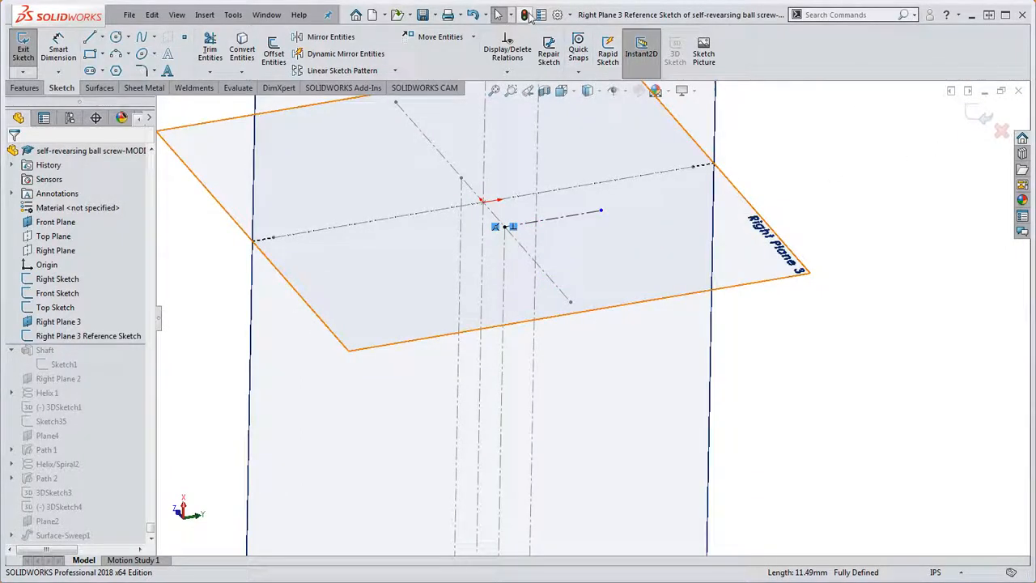
click(525, 15)
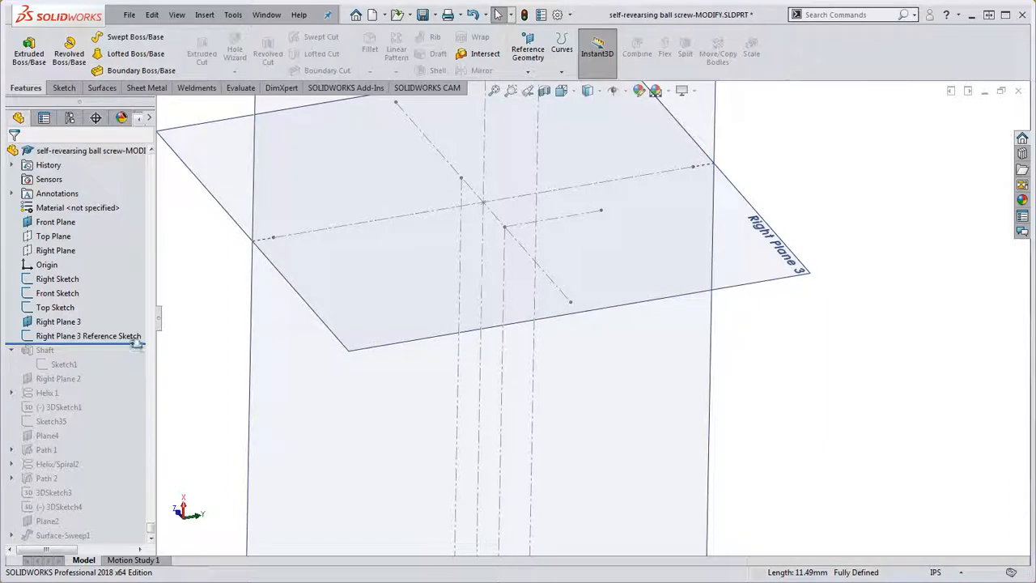
Step: Roll the feature history forward to include the Shaft, Right Plane 2 and Helix 1, and inspect where the helix starts
mouse_move(136, 343)
mouse_down()
mouse_move(134, 374)
mouse_move(117, 381)
mouse_move(122, 396)
mouse_up()
key(f)
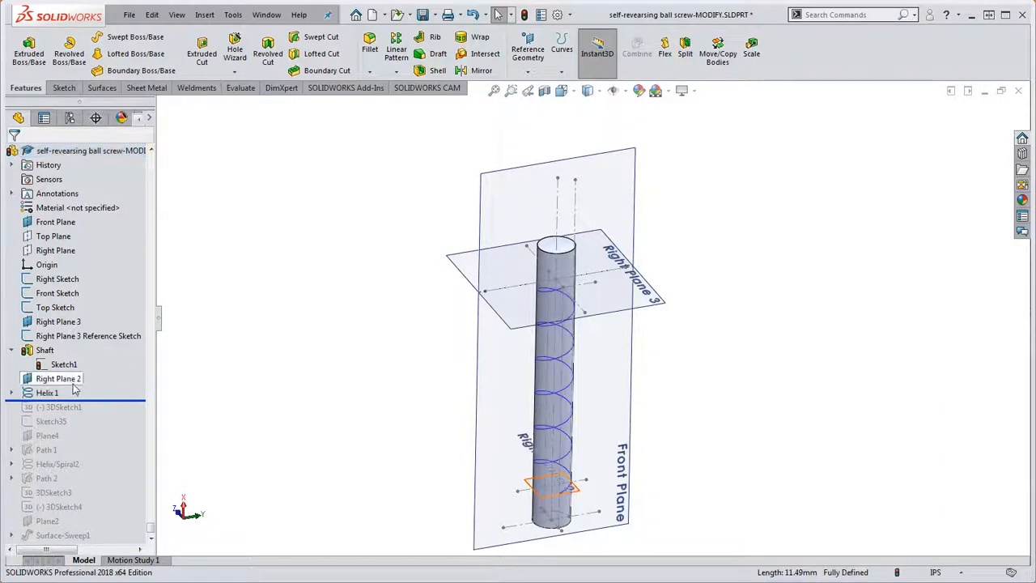
click(67, 382)
scroll(579, 493, down, 5)
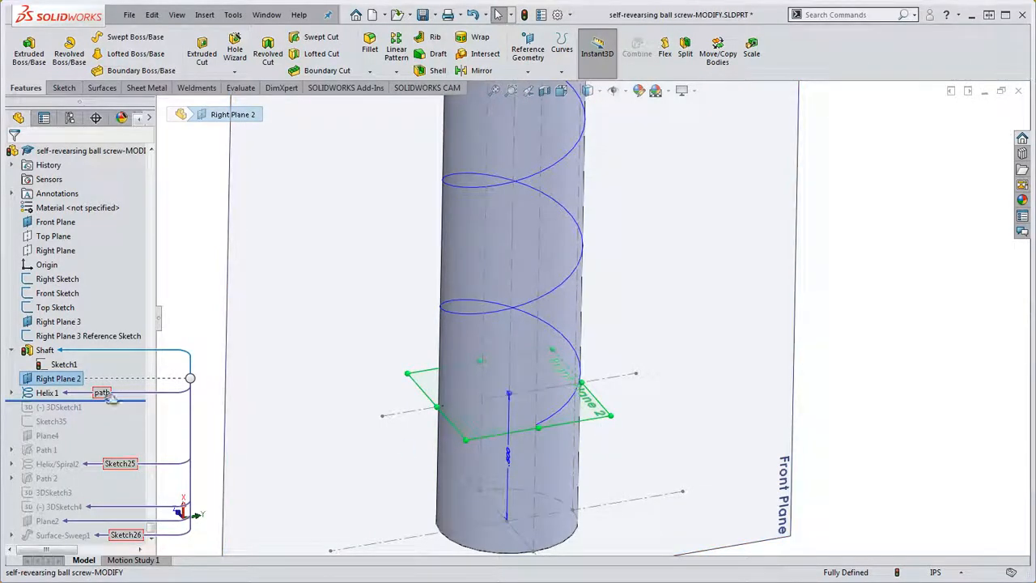
click(44, 393)
click(300, 357)
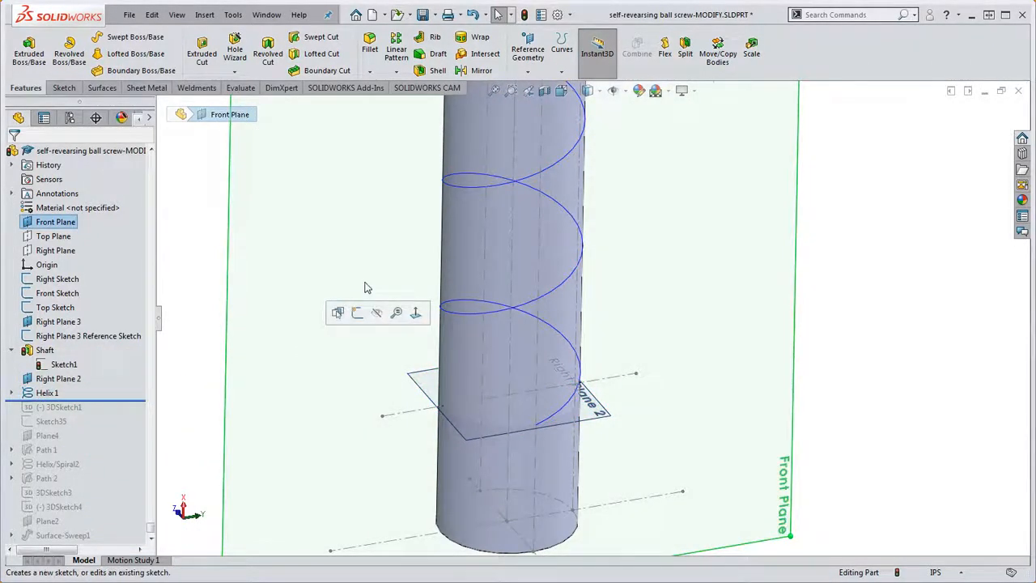
scroll(364, 287, up, 3)
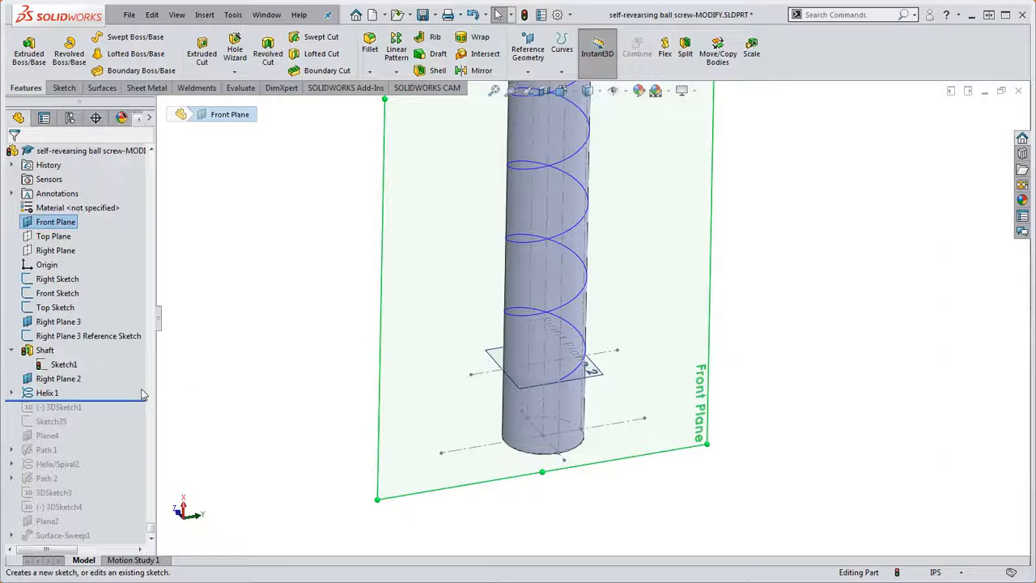
Step: Try moving the rollback point past 3DSketch1, and return it to just after Helix 1
drag(137, 401, 136, 414)
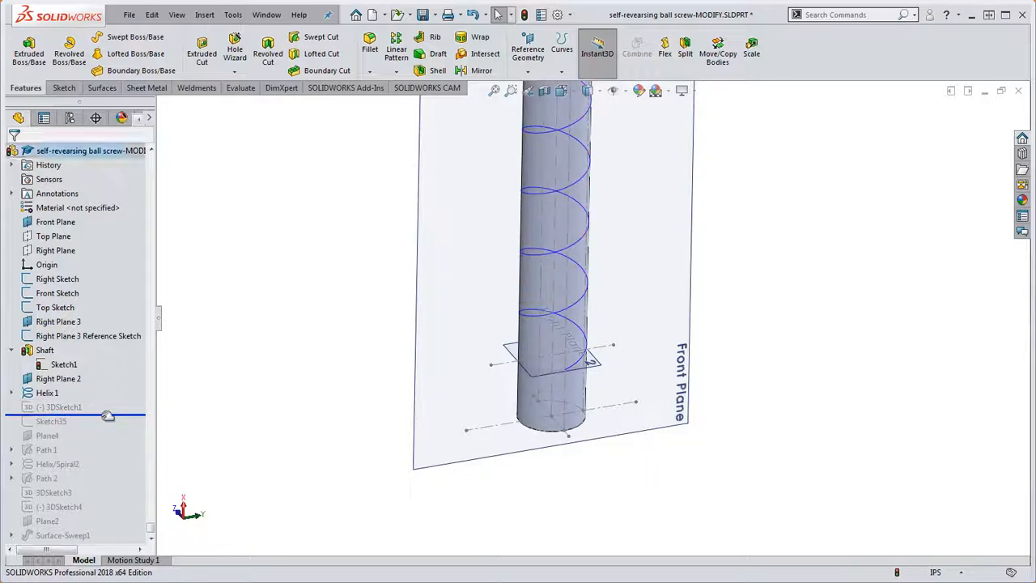
drag(108, 415, 105, 399)
click(312, 359)
scroll(652, 279, up, 5)
scroll(607, 240, down, 6)
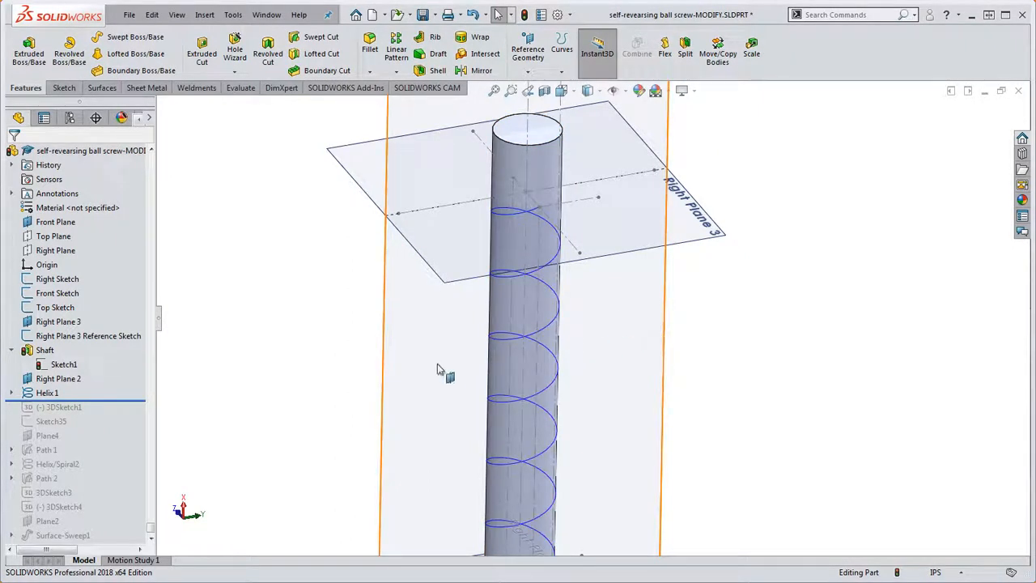
click(607, 320)
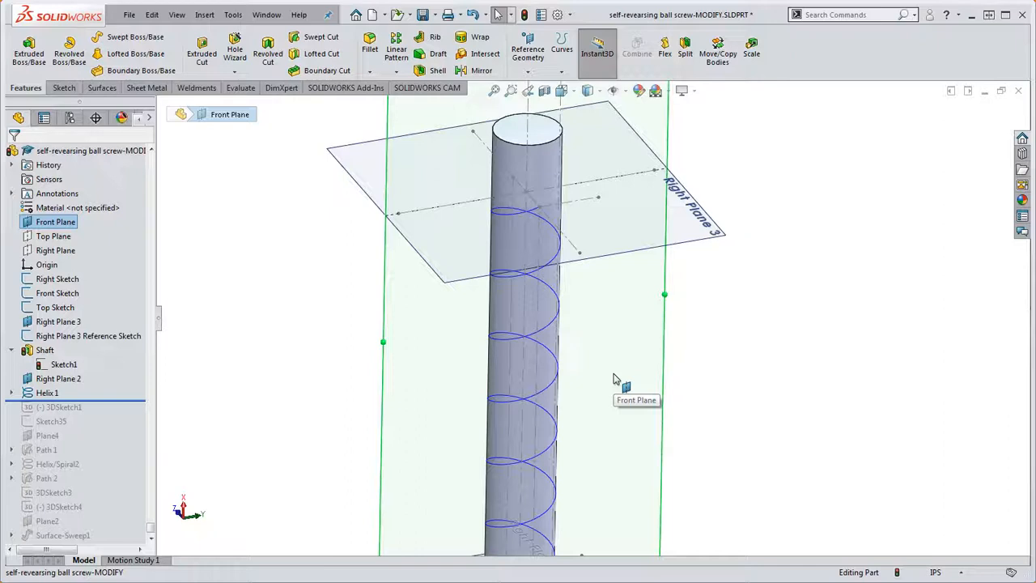
click(619, 281)
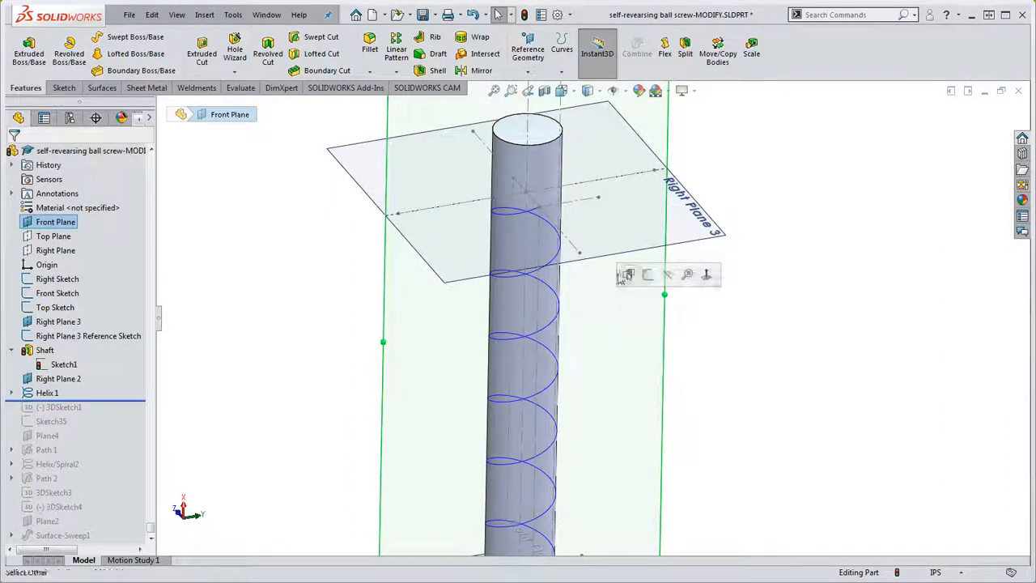
Step: Look up the 3D Sketch command in the Sketch category of the customizable commands, and close the customization settings
click(64, 89)
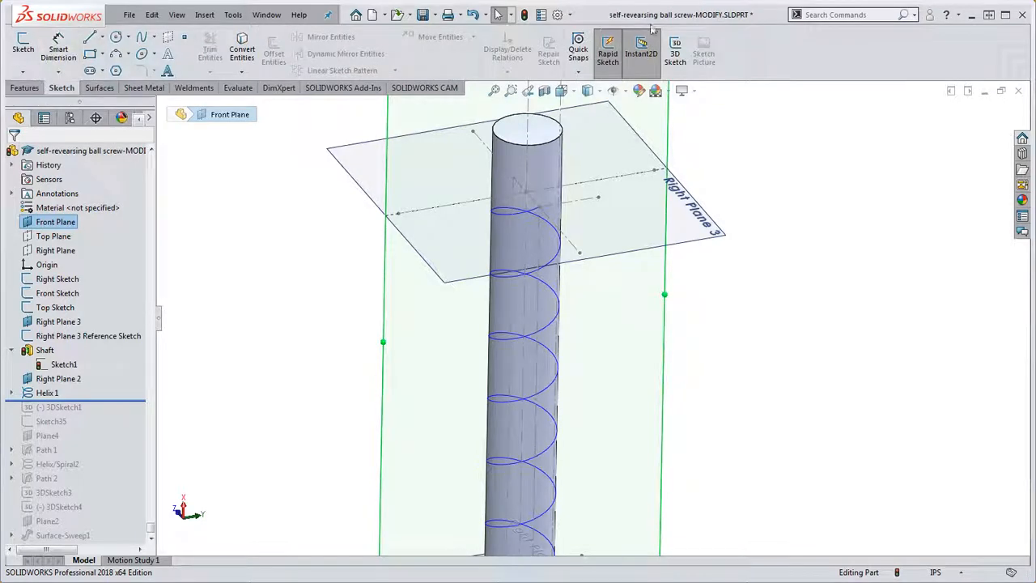
right_click(754, 45)
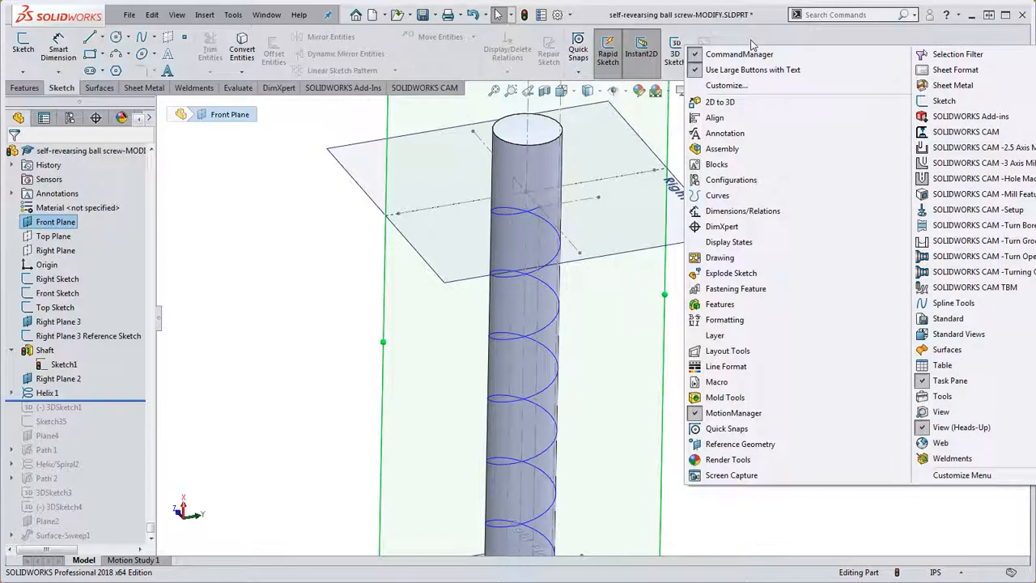
click(726, 85)
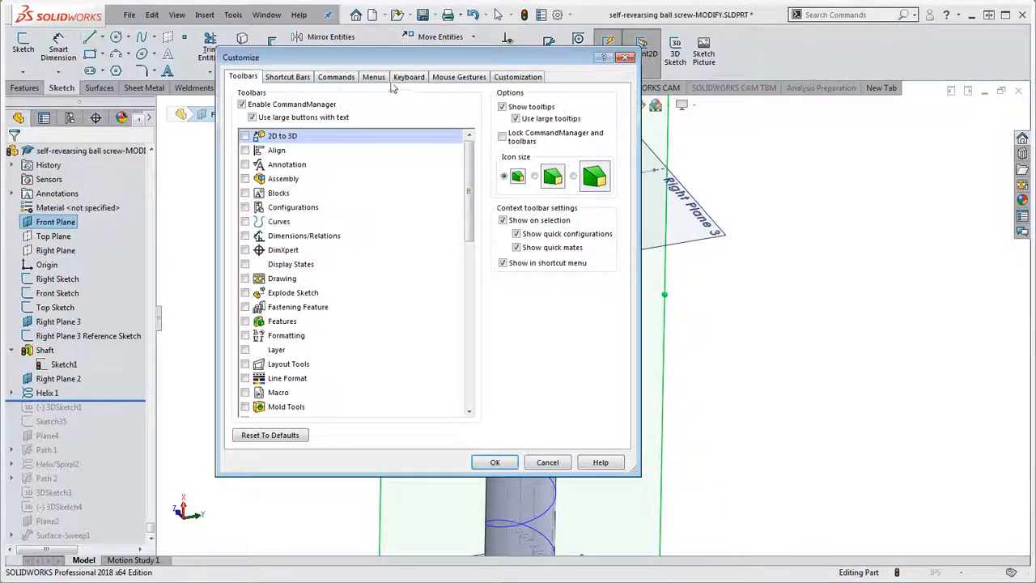
click(335, 80)
click(273, 309)
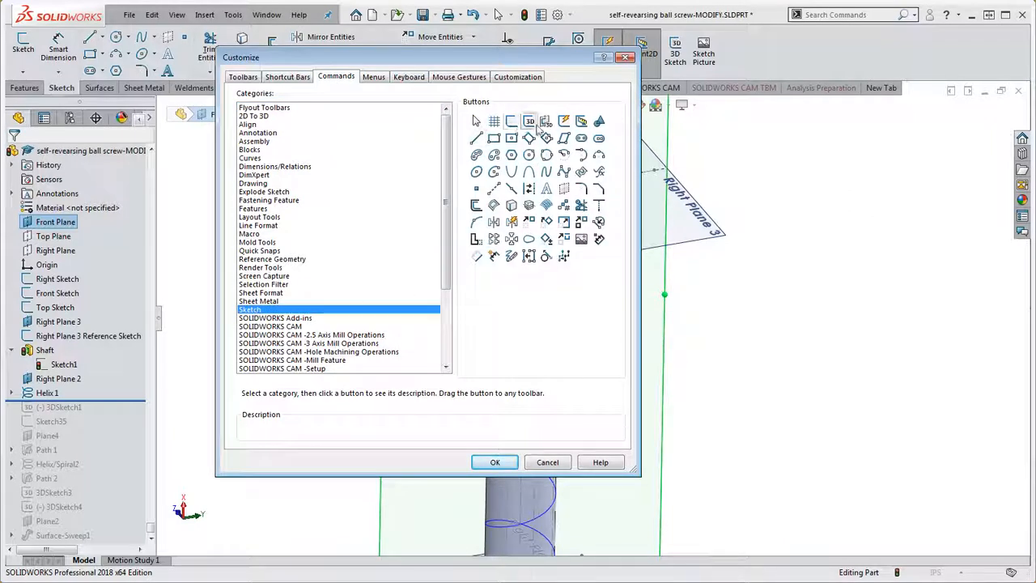
click(530, 122)
mouse_move(532, 123)
mouse_down()
mouse_move(747, 56)
mouse_move(527, 122)
mouse_up()
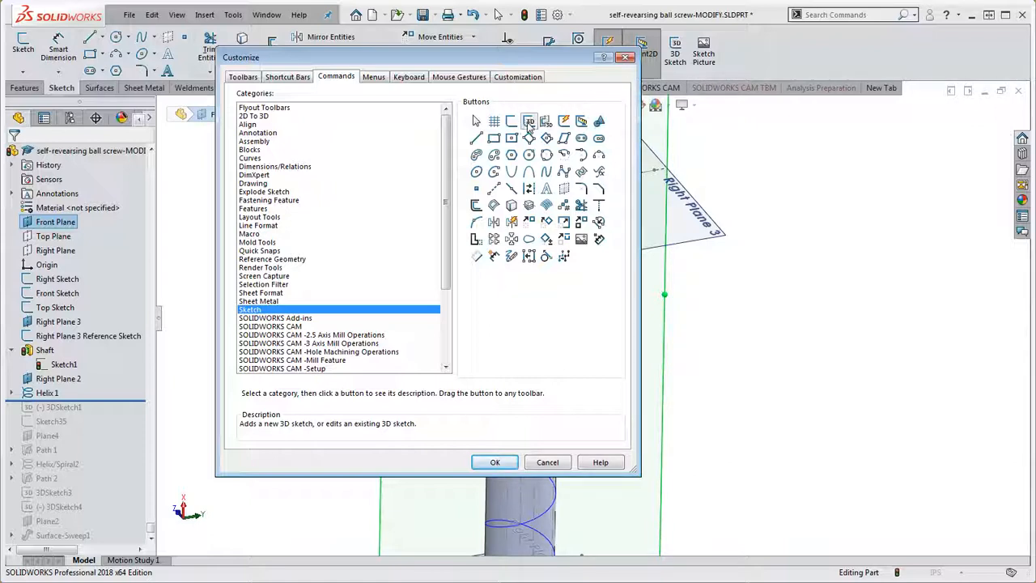
click(627, 58)
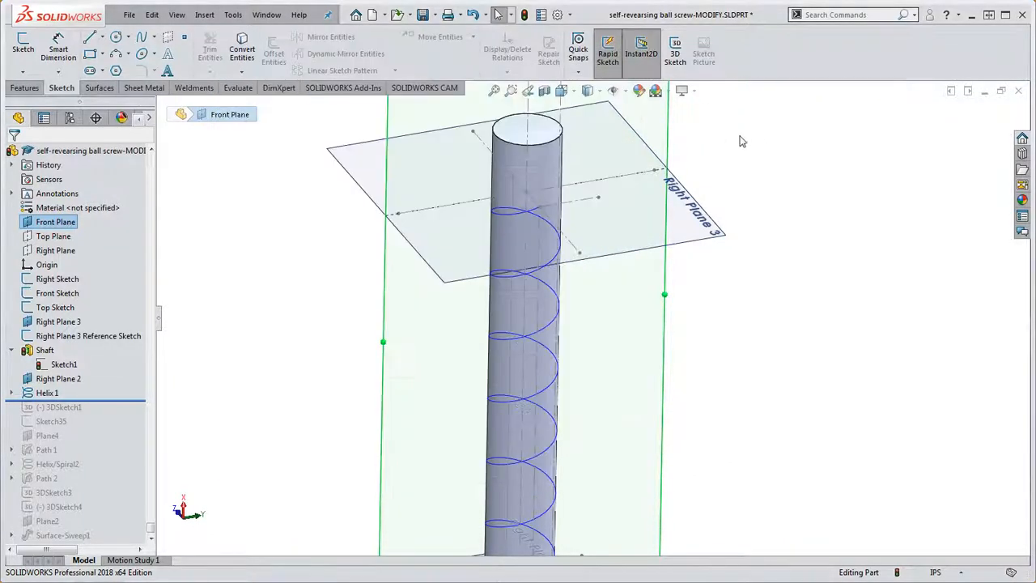
Step: Start a new 3D sketch and convert the helix around the shaft into a sketch curve
click(678, 54)
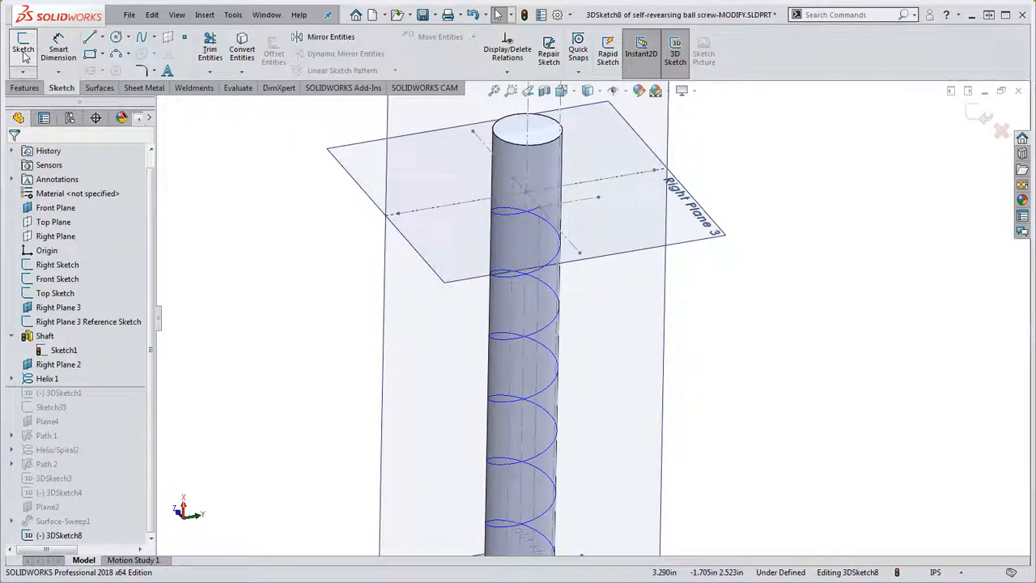
click(241, 48)
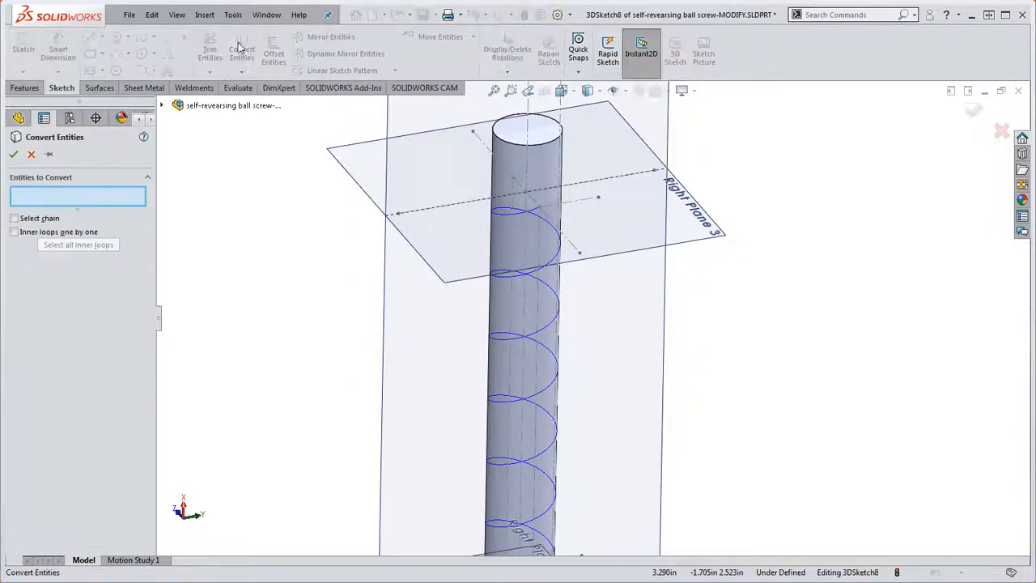
click(539, 274)
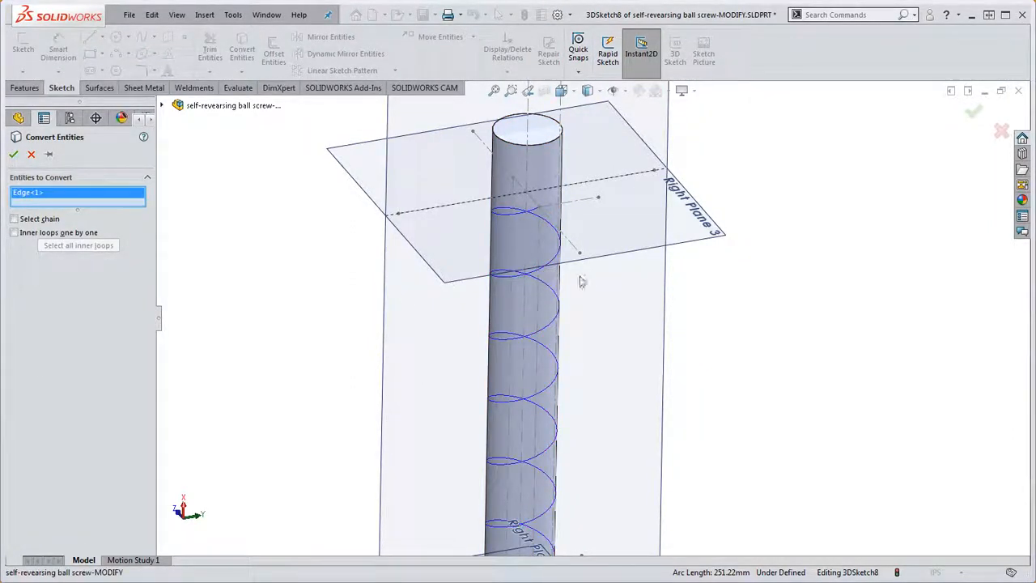
click(13, 154)
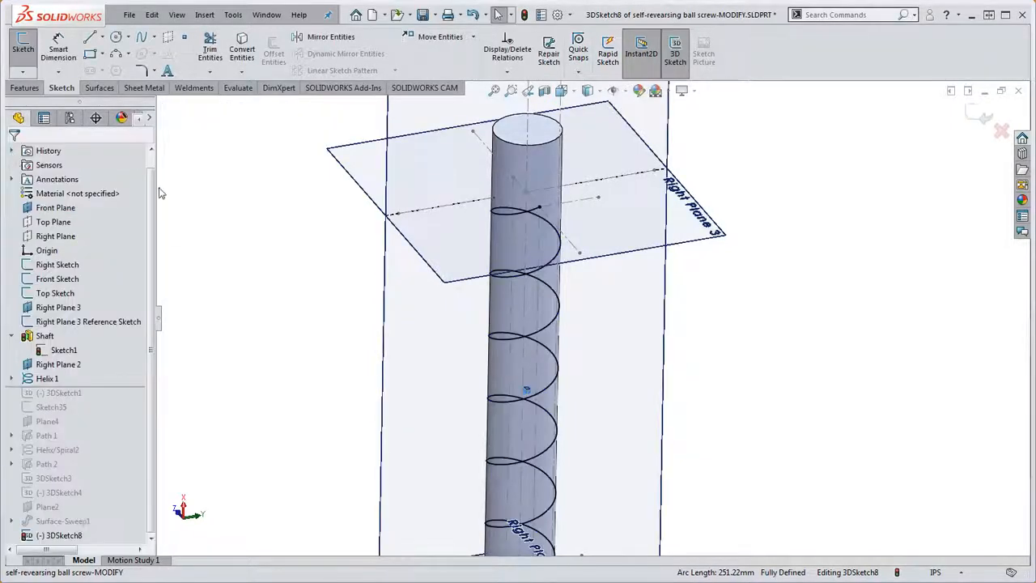
Step: Free the upper endpoint of the converted helix curve and pull it back along the helix
scroll(696, 326, up, 3)
scroll(581, 324, down, 3)
scroll(583, 308, down, 3)
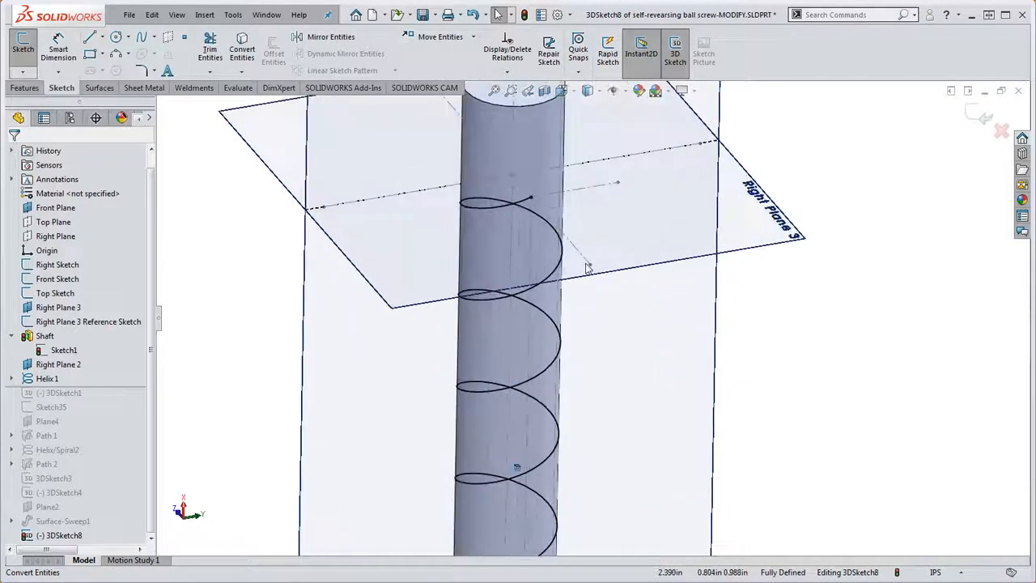
mouse_move(703, 349)
middle_down()
mouse_move(730, 301)
mouse_move(720, 343)
mouse_move(704, 332)
middle_up()
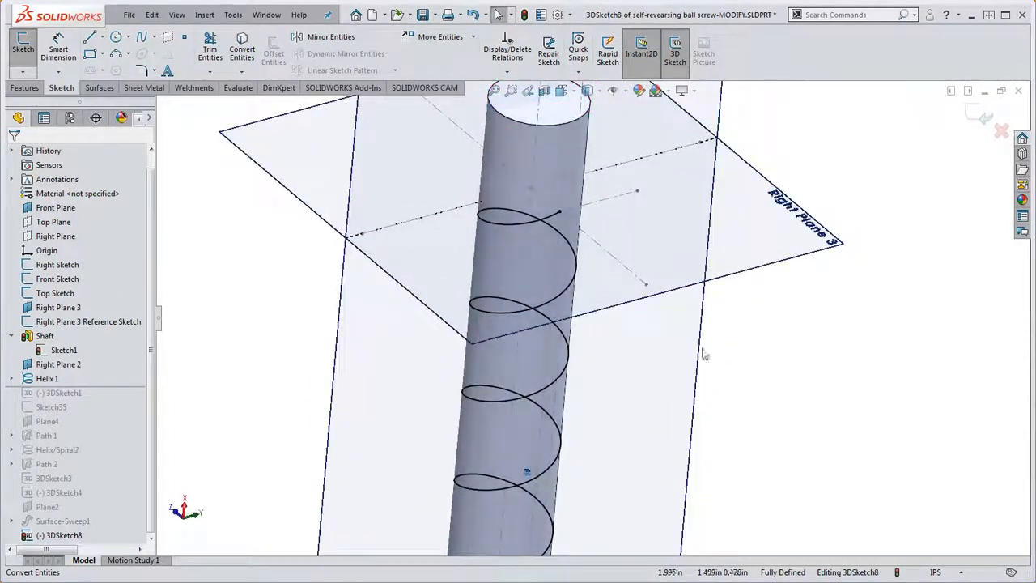
click(559, 215)
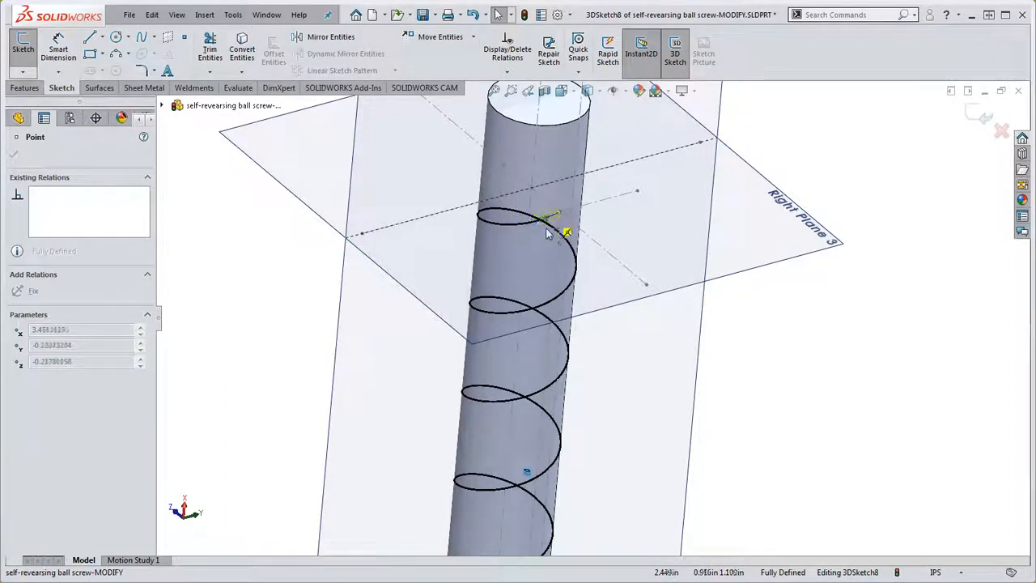
click(752, 403)
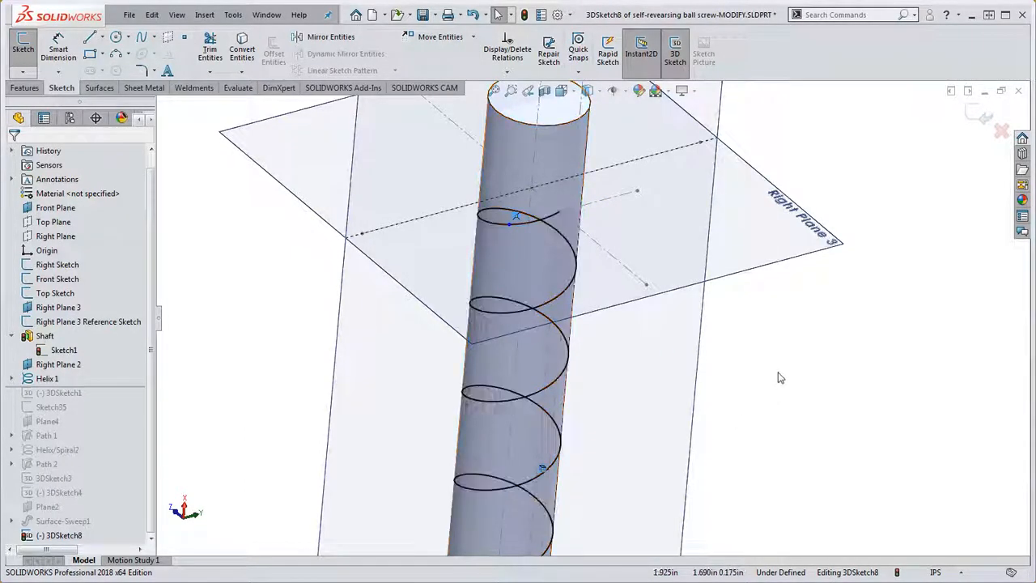
Step: Constrain the shortened curve's endpoint to the Front Plane with an On Plane relation
mouse_move(777, 375)
middle_down()
mouse_move(775, 365)
mouse_move(765, 377)
middle_up()
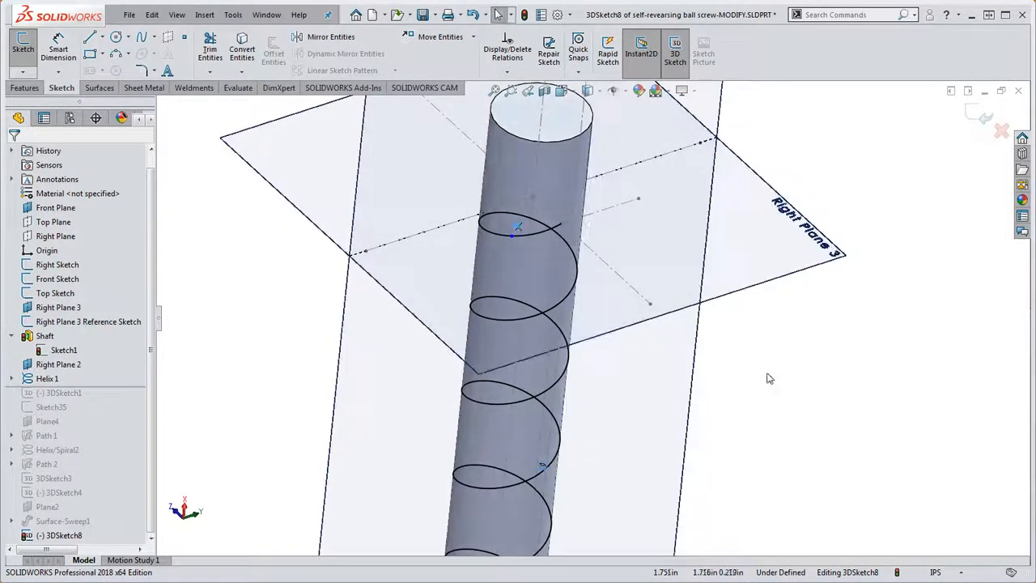
click(511, 237)
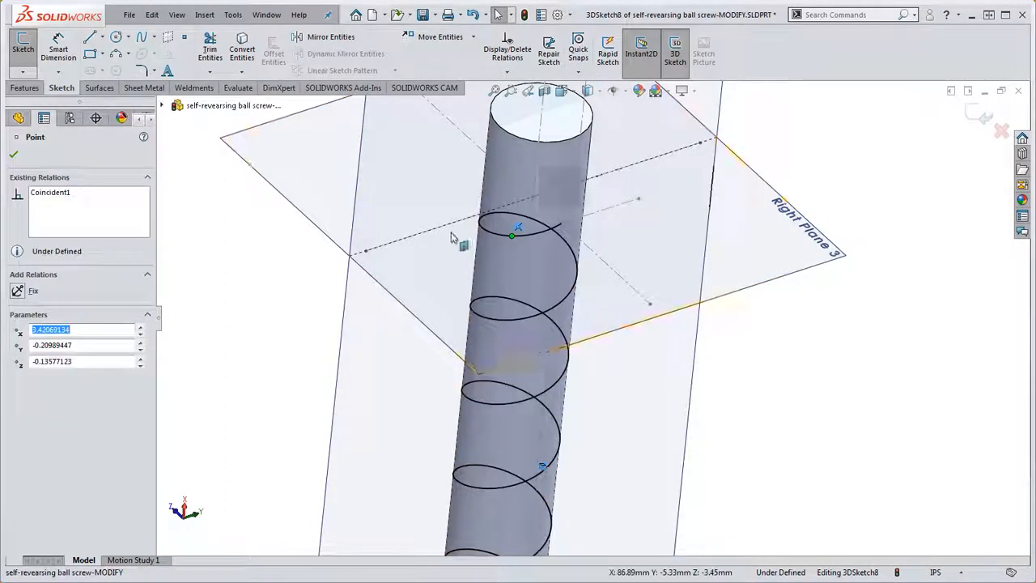
ctrl+click(368, 211)
scroll(348, 366, up, 5)
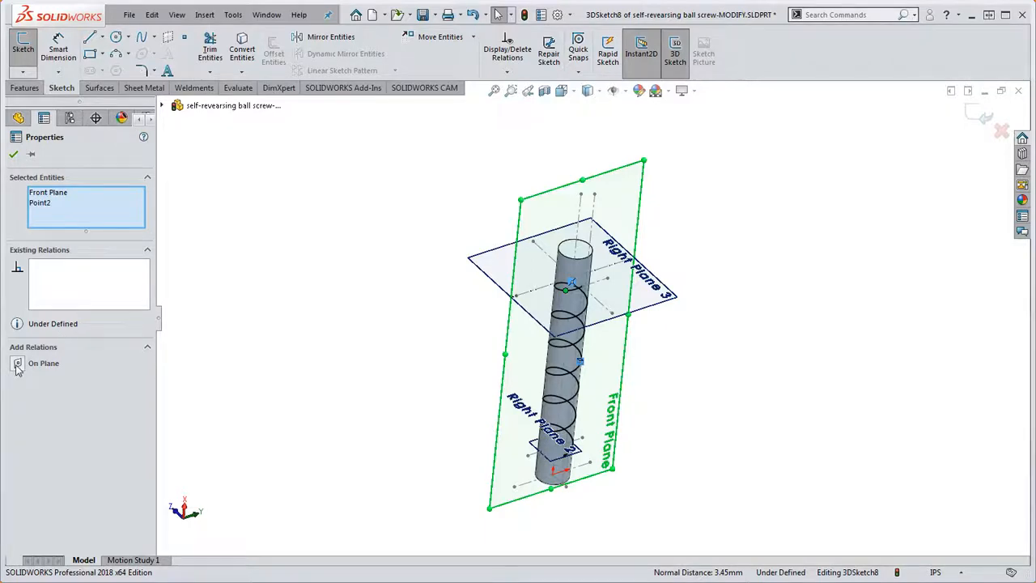
click(232, 364)
Step: Examine the gap between the shortened curve's end on the Front Plane and the reference lines on Right Plane 3
scroll(572, 281, down, 10)
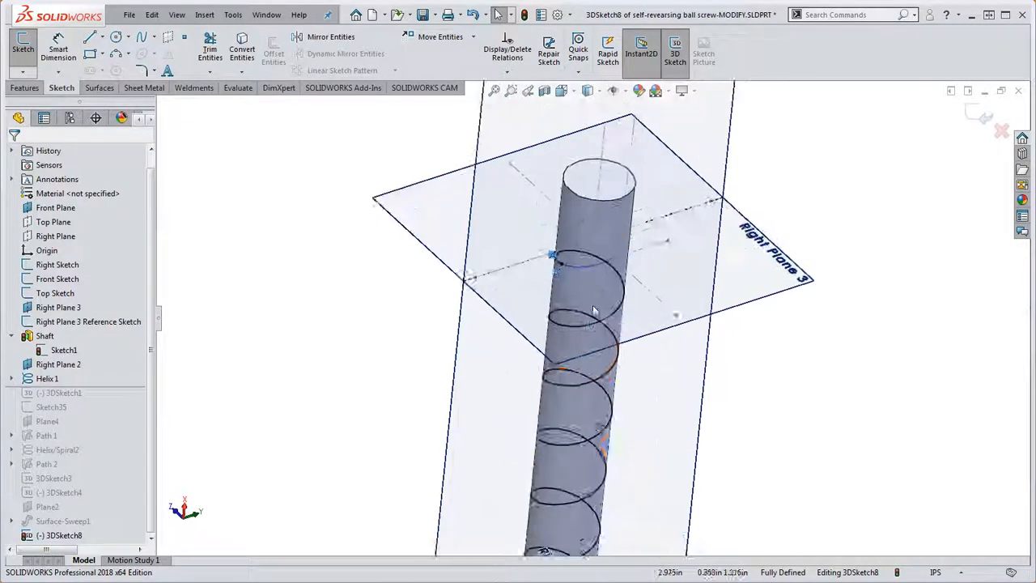
middle_drag(573, 280, 567, 240)
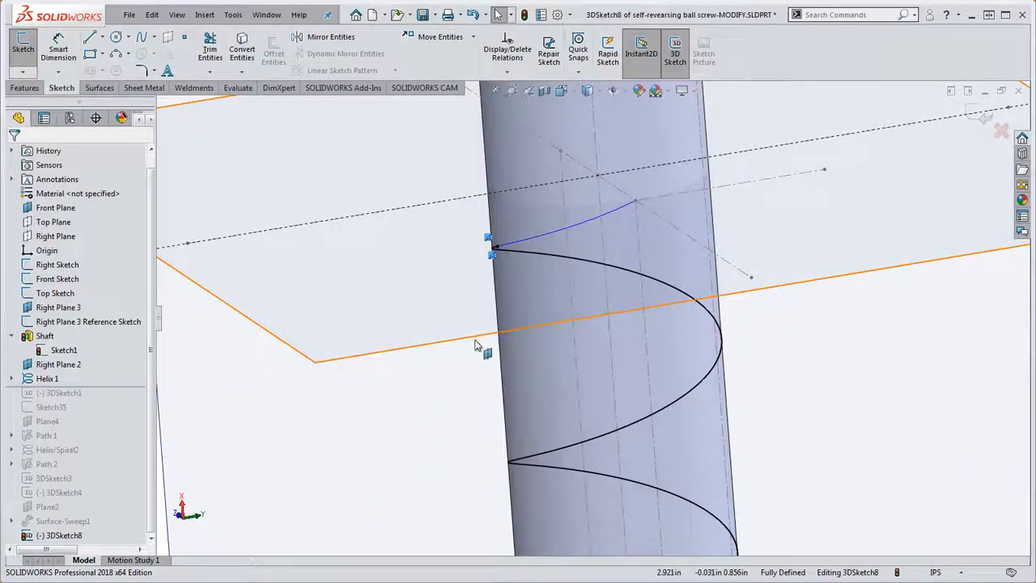
scroll(364, 332, up, 5)
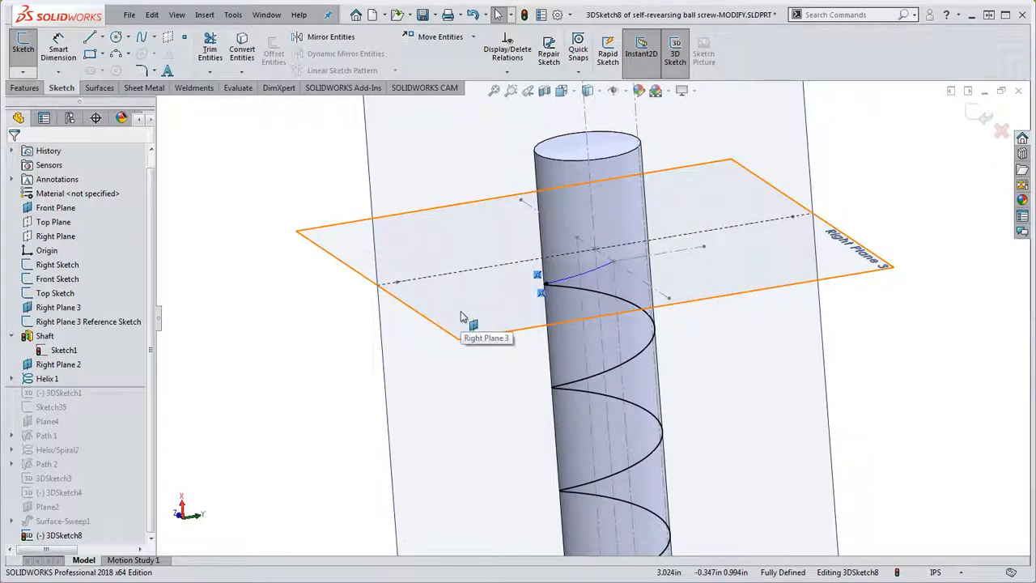
scroll(539, 293, down, 5)
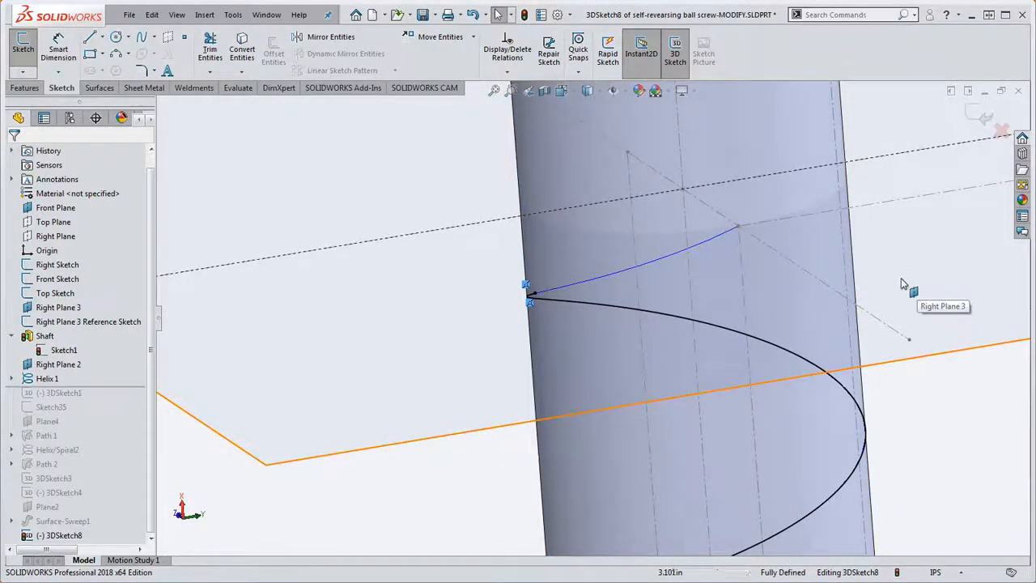
middle_drag(910, 275, 777, 369)
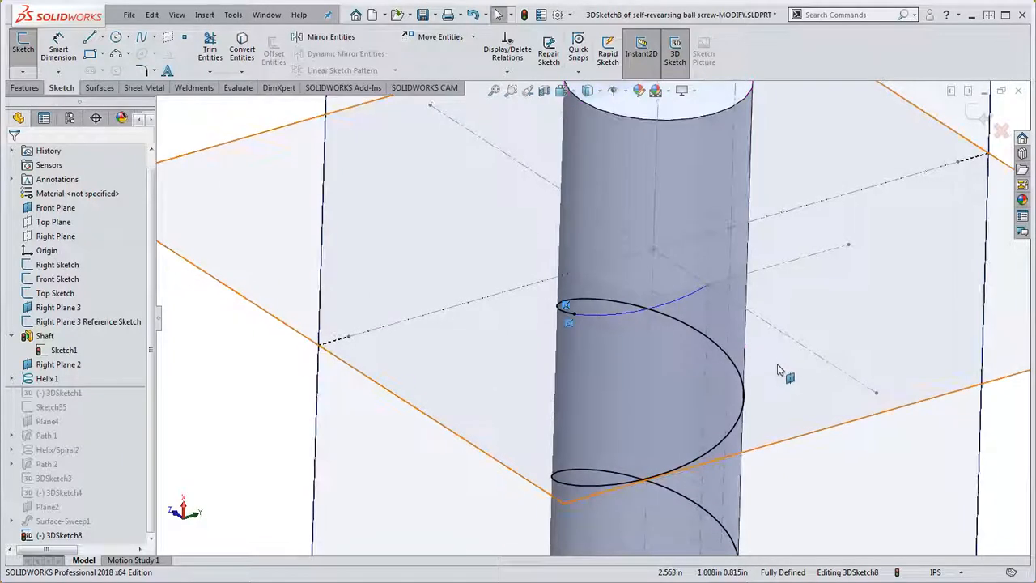
scroll(490, 309, down, 1)
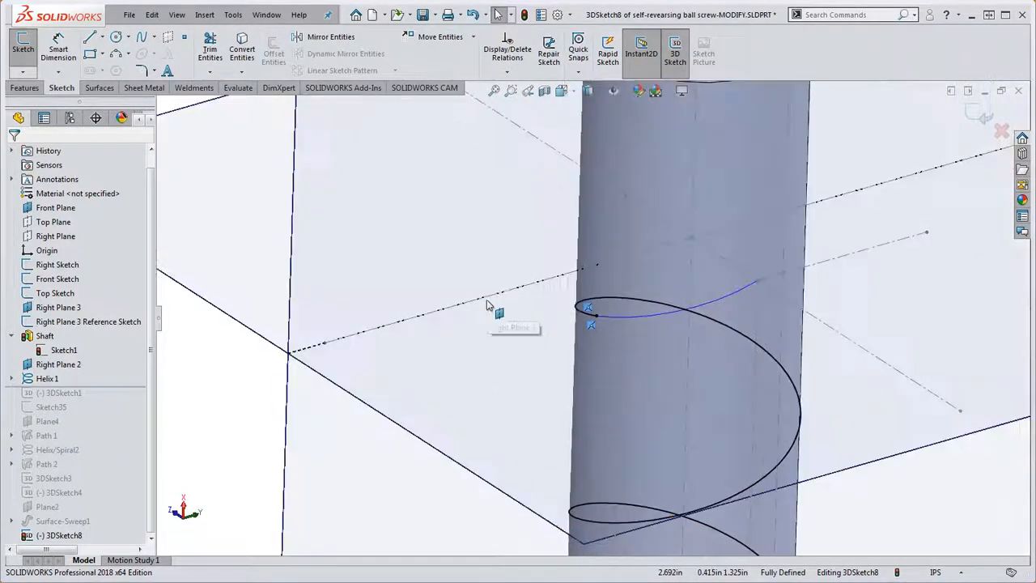
scroll(488, 302, up, 4)
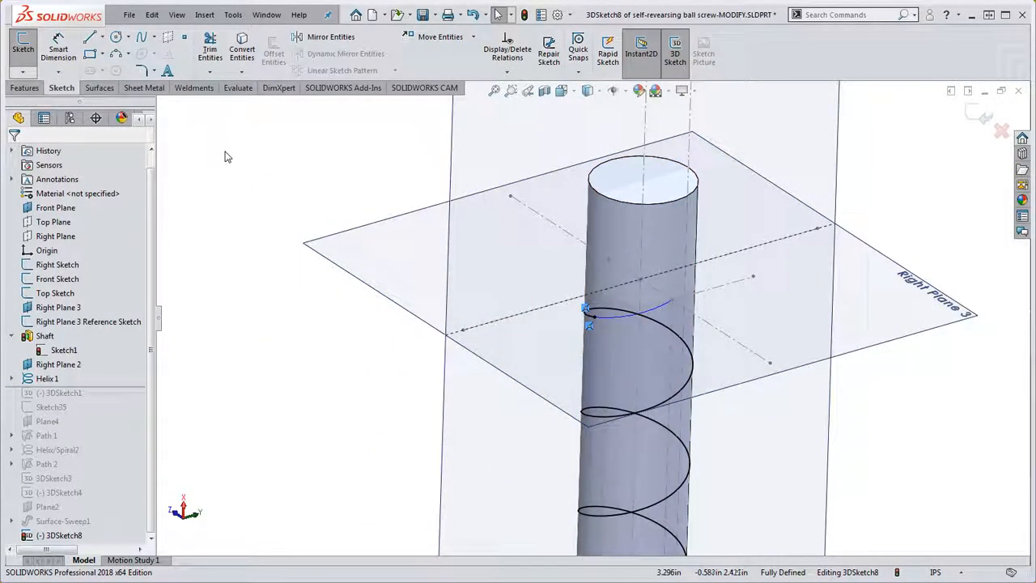
Step: Draw a Bezier style spline from the shortened curve's endpoint through one control vertex to the near end of the Right Plane 3 reference line
click(156, 38)
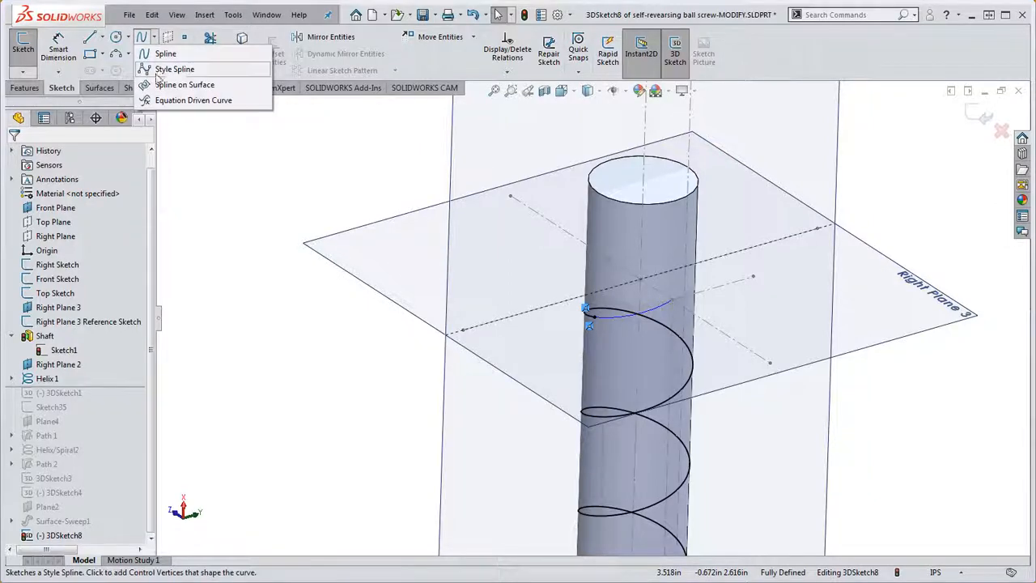
click(173, 70)
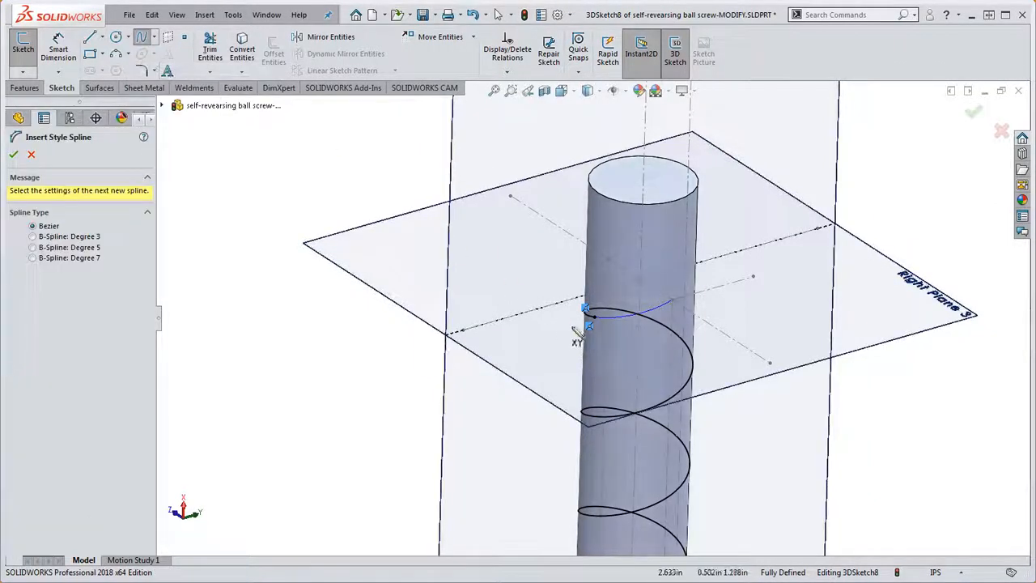
scroll(575, 331, down, 5)
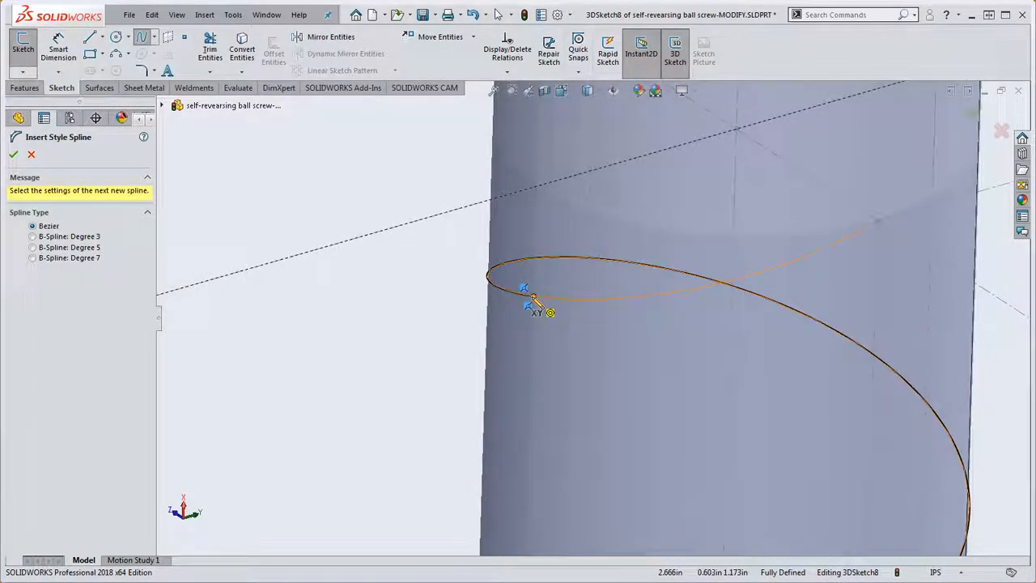
click(533, 296)
scroll(556, 307, up, 3)
scroll(560, 309, up, 1)
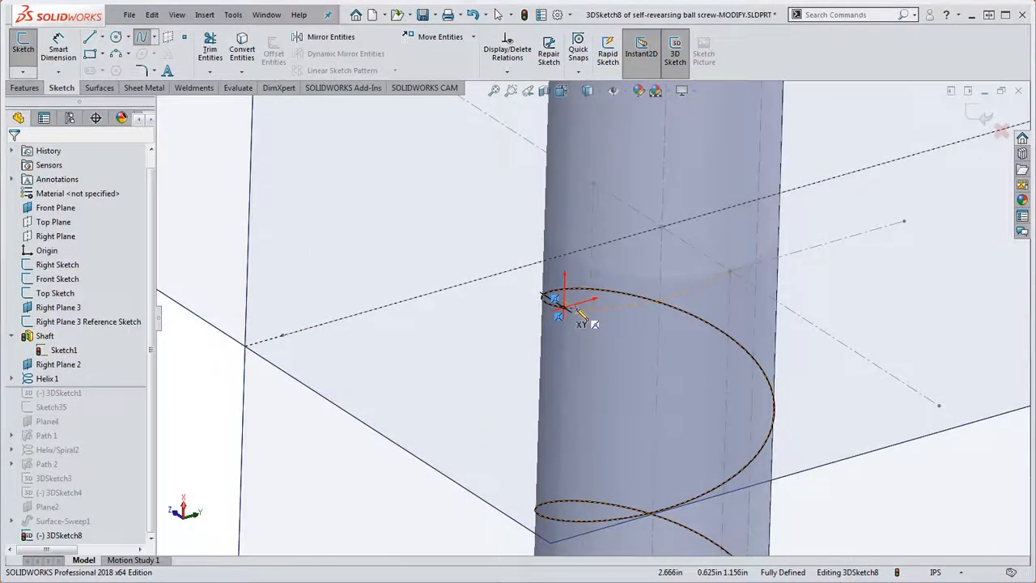
middle_drag(576, 307, 645, 260)
middle_drag(574, 258, 607, 311)
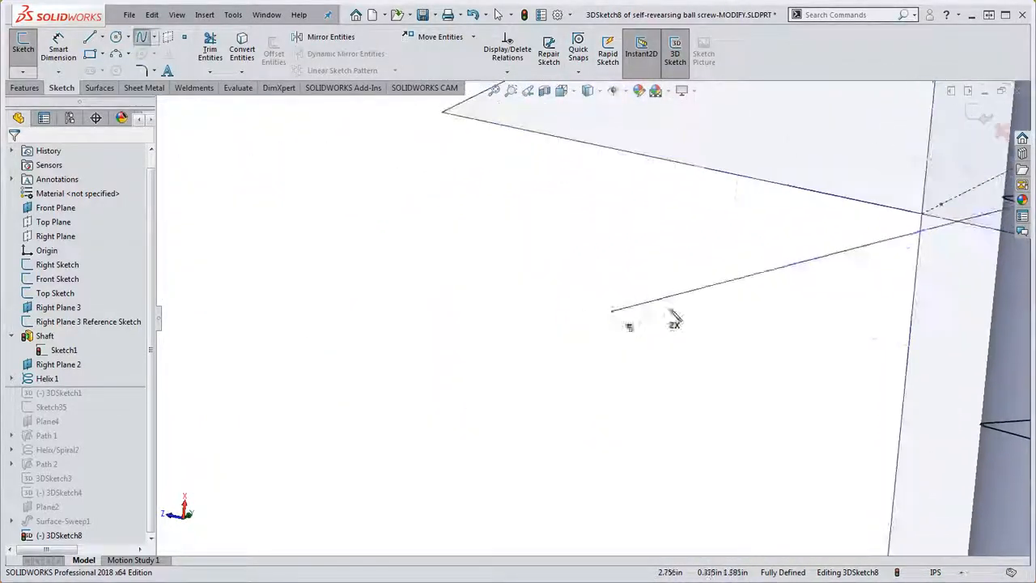
scroll(688, 303, up, 4)
scroll(842, 303, down, 3)
mouse_move(797, 283)
middle_down()
mouse_move(783, 280)
mouse_move(777, 296)
mouse_move(779, 286)
middle_up()
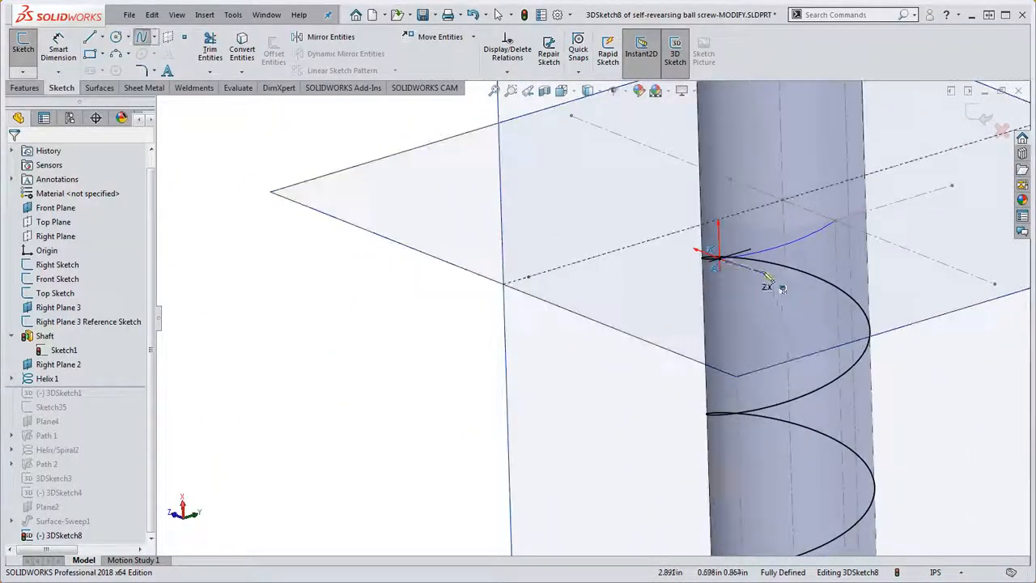
scroll(740, 263, down, 4)
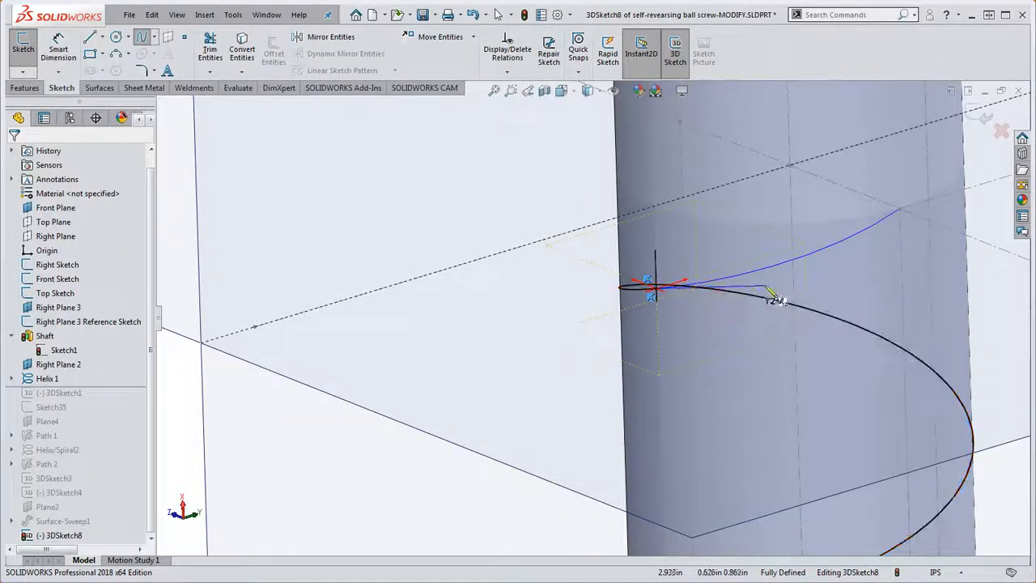
middle_drag(720, 272, 727, 301)
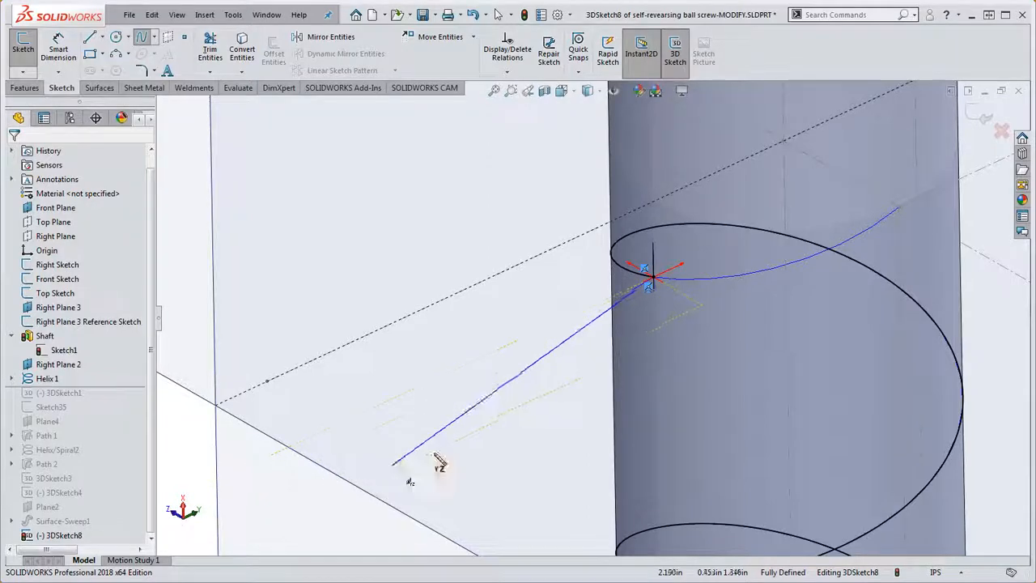
scroll(702, 318, up, 5)
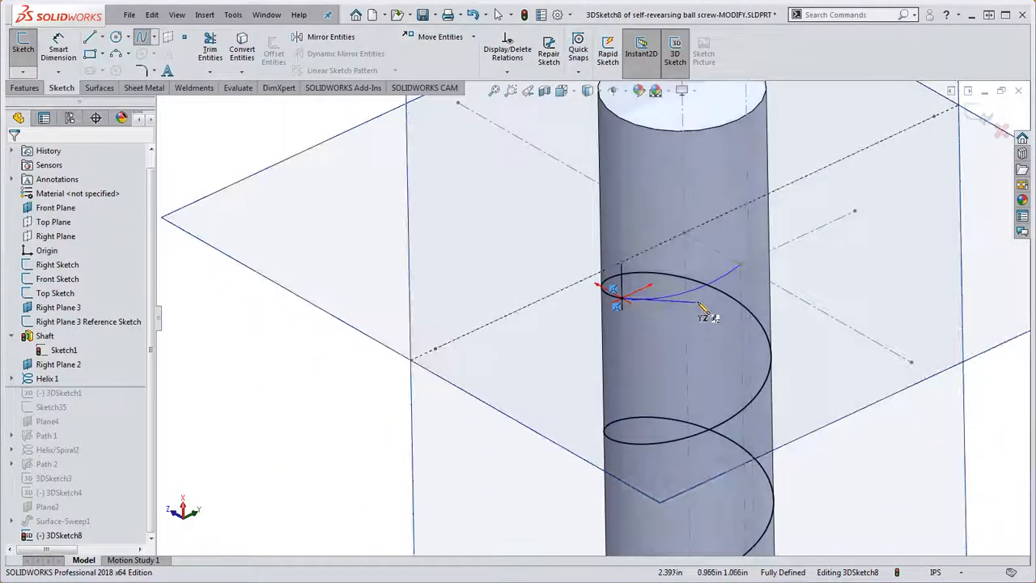
scroll(675, 312, down, 5)
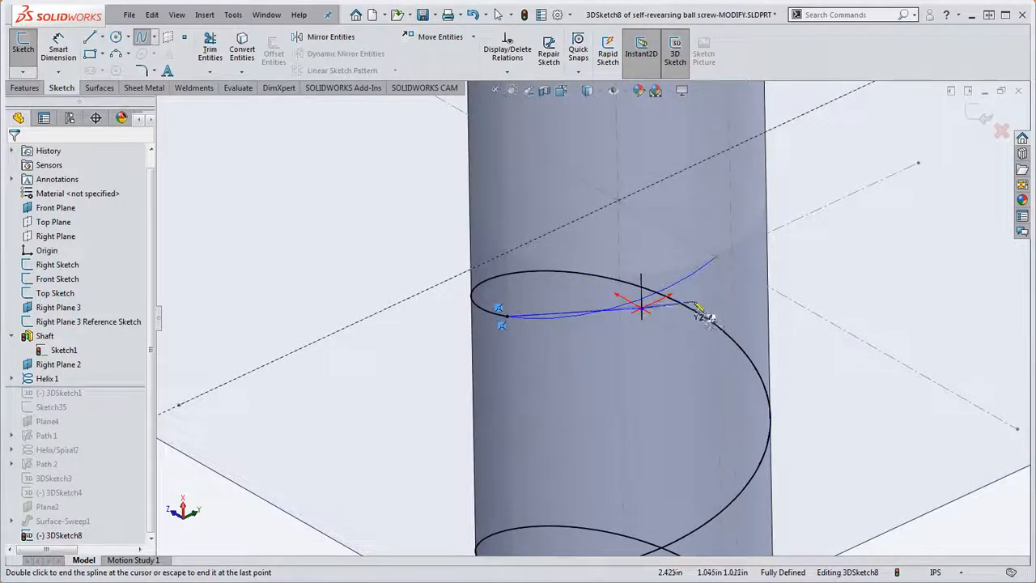
double_click(716, 258)
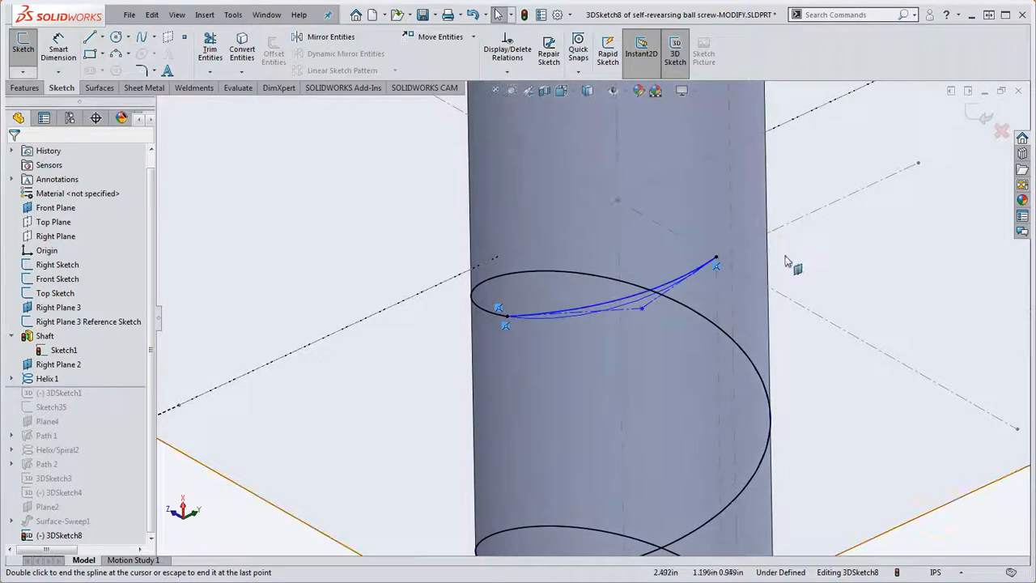
Step: Move the style spline's middle control vertex outward toward the shaft's surface, looking along the shaft, and inspect the curve's shape
middle_drag(723, 289, 735, 449)
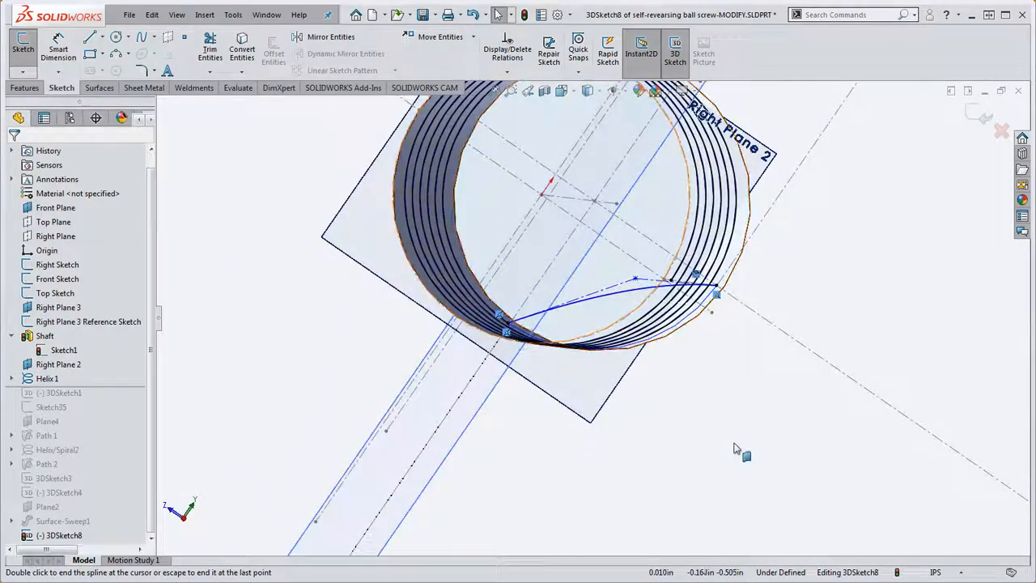
drag(635, 278, 617, 371)
middle_drag(663, 406, 663, 346)
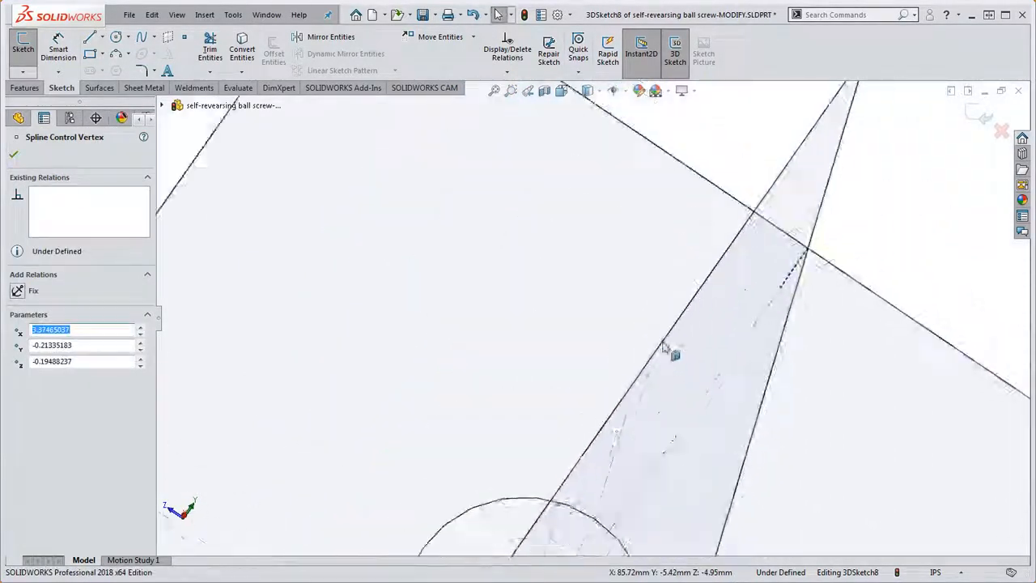
scroll(662, 346, up, 5)
middle_drag(620, 417, 619, 320)
scroll(618, 320, up, 2)
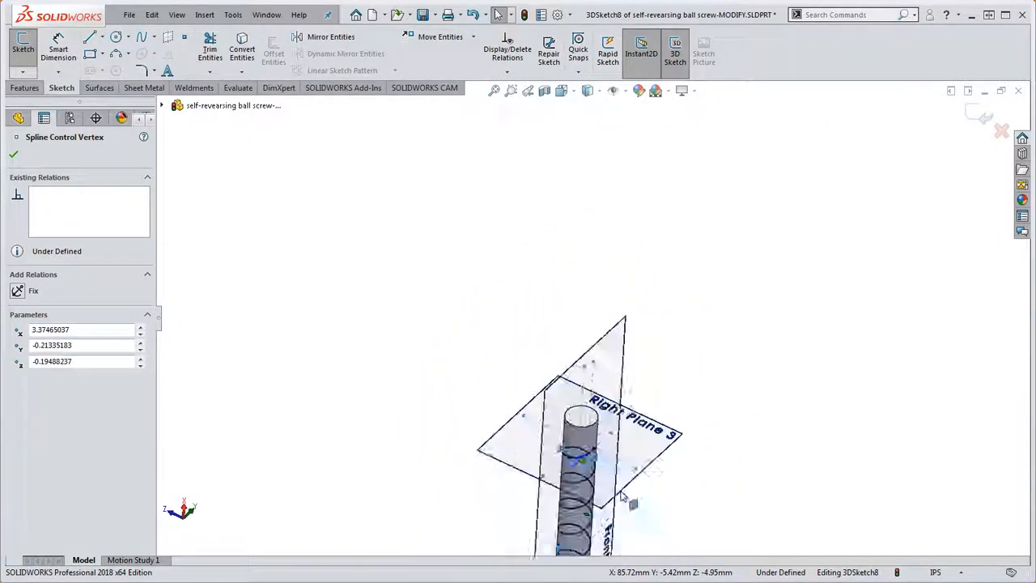
scroll(615, 465, down, 3)
scroll(498, 222, down, 6)
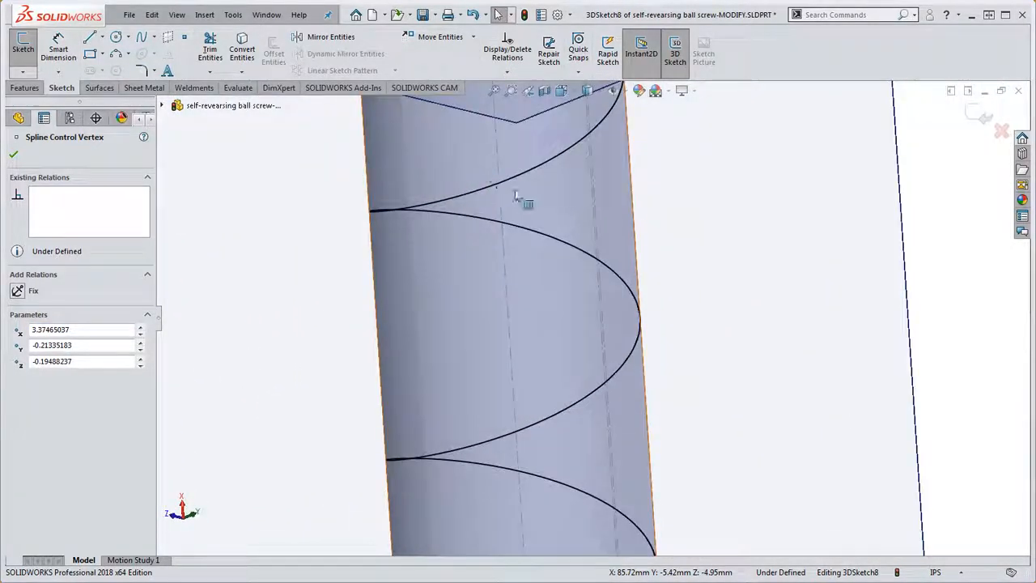
scroll(518, 197, up, 4)
scroll(562, 213, down, 5)
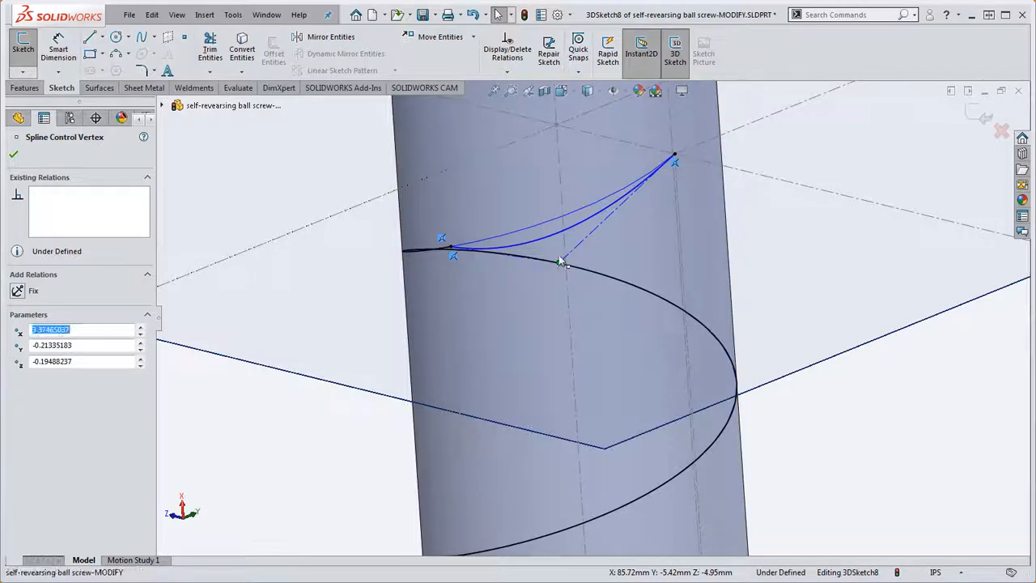
Step: Move the spline's middle control vertex to about X 3.322, Y 0.023, Z -0.018, free of any coincident relation to the shaft's axis
drag(561, 262, 562, 242)
click(612, 291)
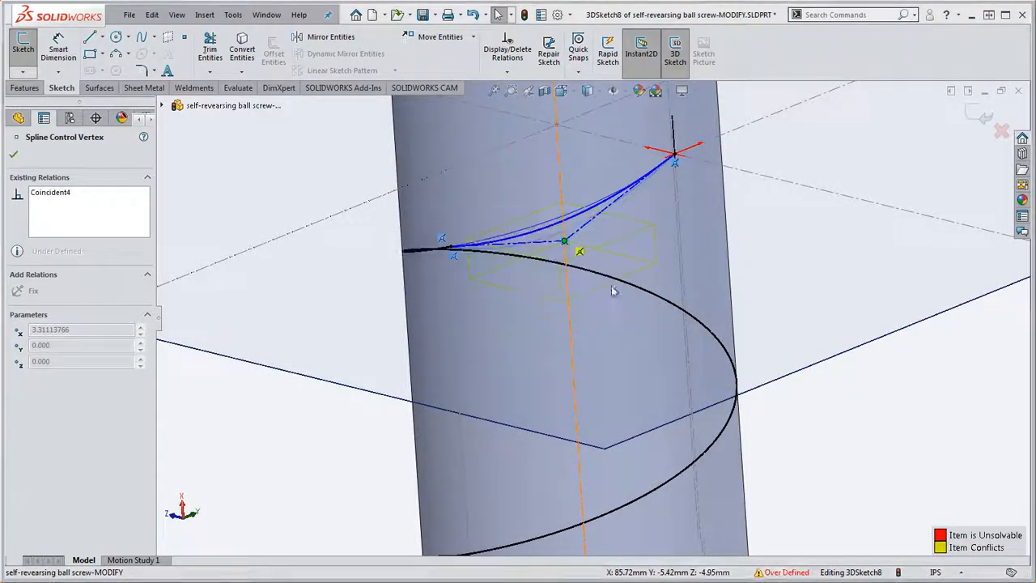
key(Escape)
scroll(592, 202, down, 2)
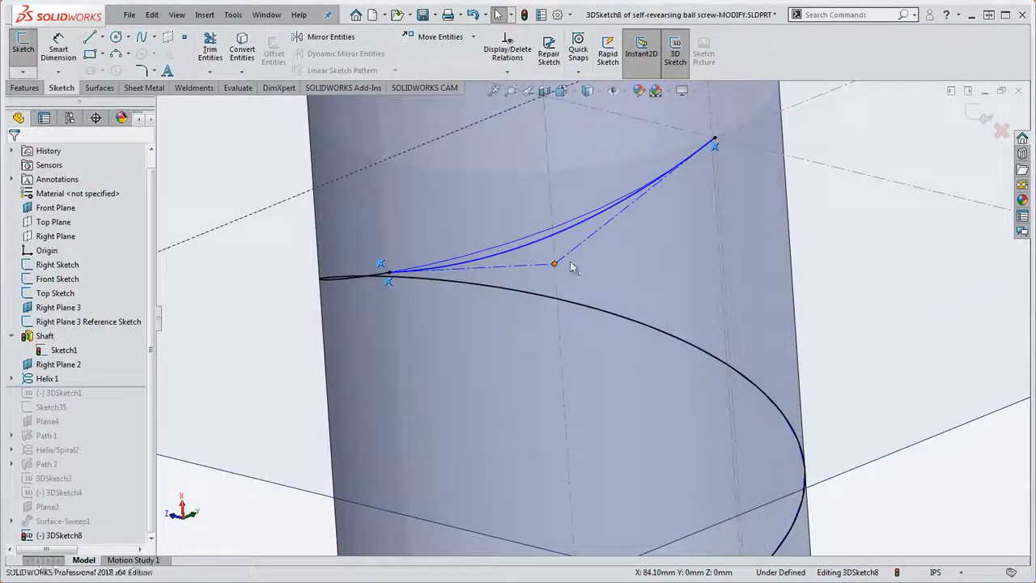
drag(553, 264, 581, 250)
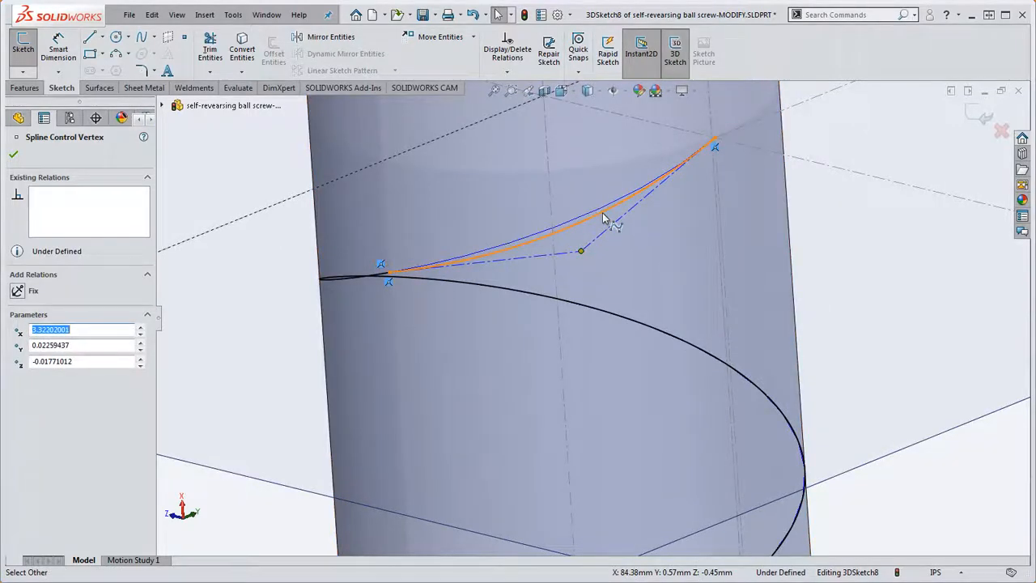
Step: Try to make the style spline tangent to the Right Plane 3 reference line, and undo that relation after checking the curve
click(603, 217)
scroll(594, 262, up, 2)
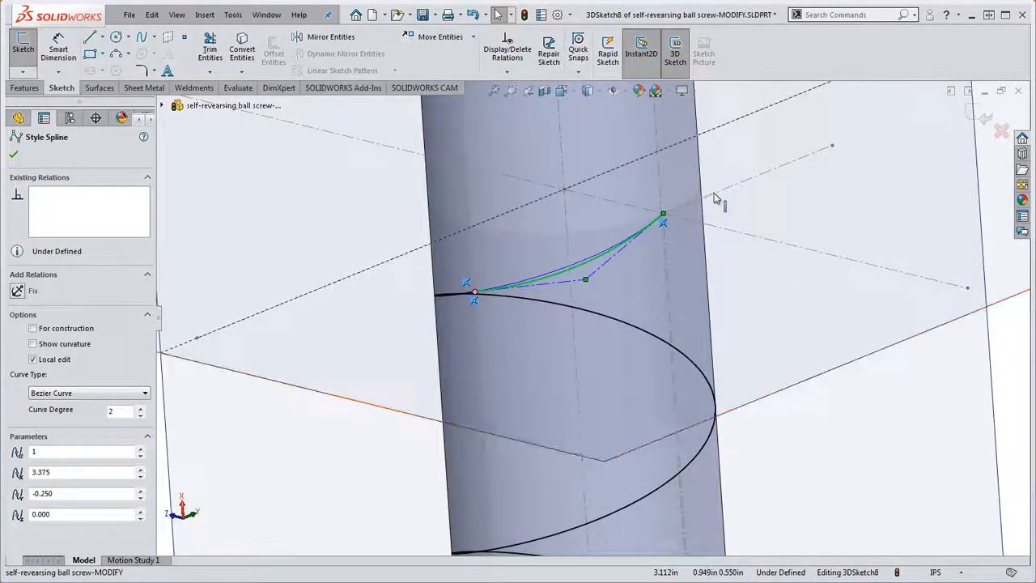
ctrl+click(715, 196)
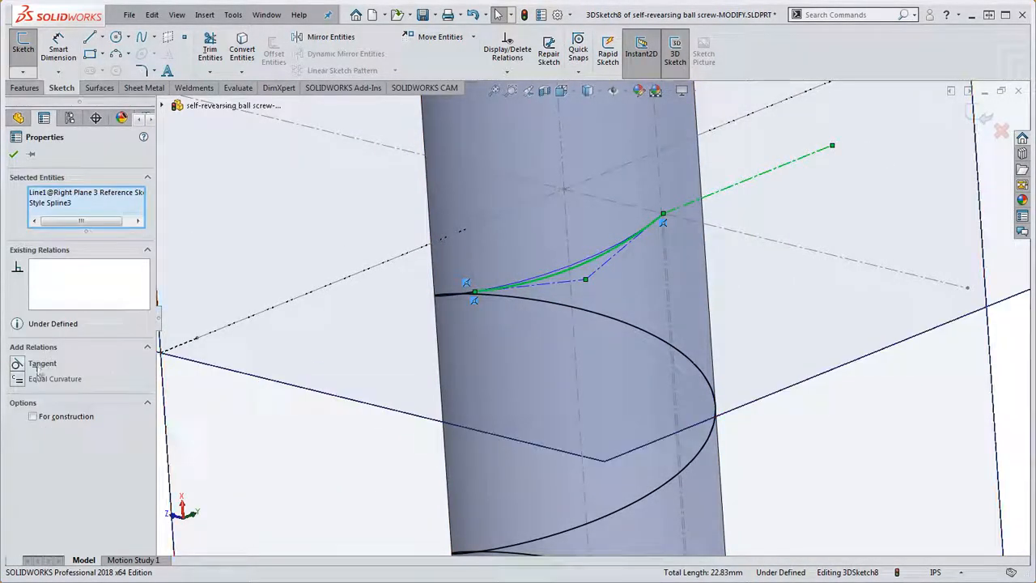
click(17, 364)
click(752, 225)
middle_drag(752, 225, 693, 340)
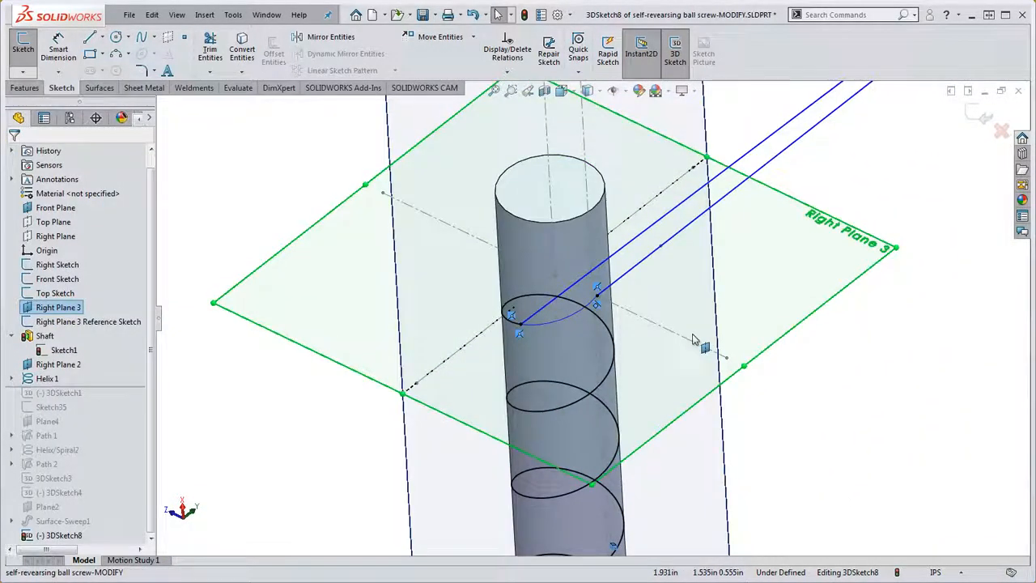
key(ctrl+z)
key(Escape)
Step: Try to move the style spline's middle control vertex toward the shaft's near wall and inspect the curve around and along the shaft
scroll(577, 307, down, 2)
middle_drag(577, 308, 579, 398)
scroll(566, 265, down, 3)
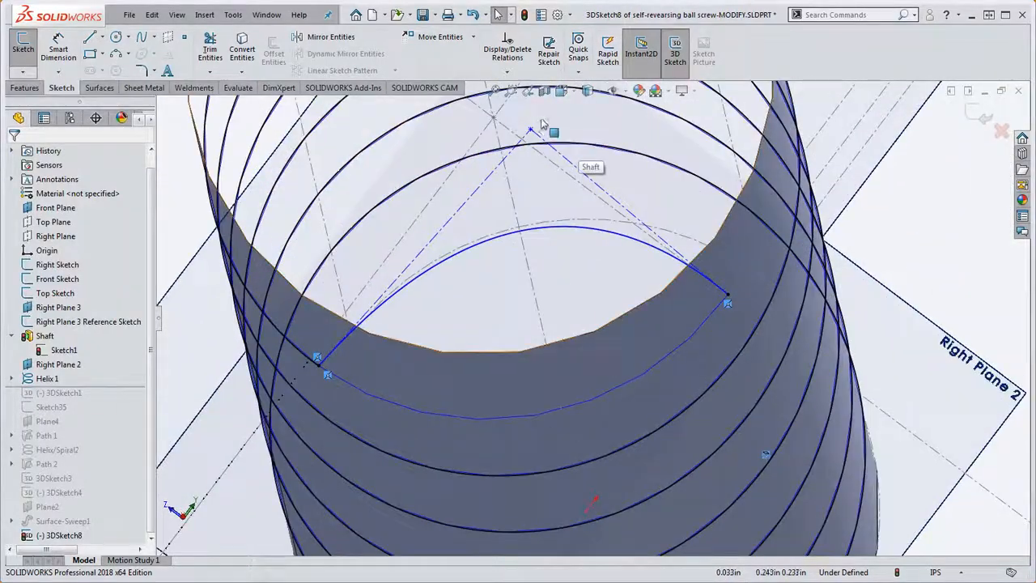
drag(530, 130, 568, 442)
click(605, 288)
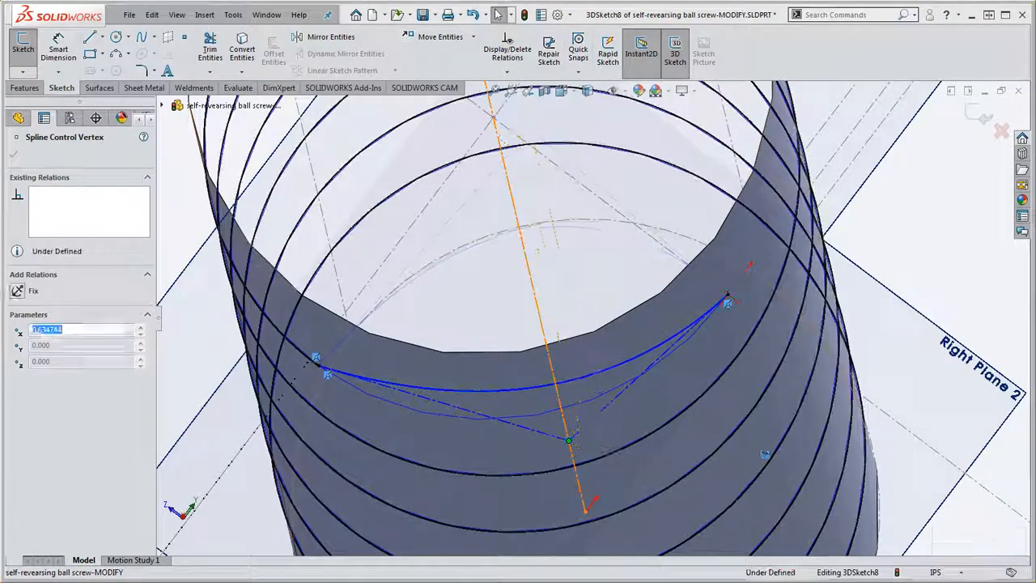
middle_drag(595, 397, 534, 353)
mouse_move(638, 386)
middle_down()
mouse_move(650, 314)
mouse_move(639, 402)
mouse_move(633, 373)
mouse_move(634, 388)
middle_up()
scroll(650, 314, up, 5)
scroll(634, 389, up, 1)
scroll(568, 448, down, 5)
key(Escape)
scroll(585, 356, up, 6)
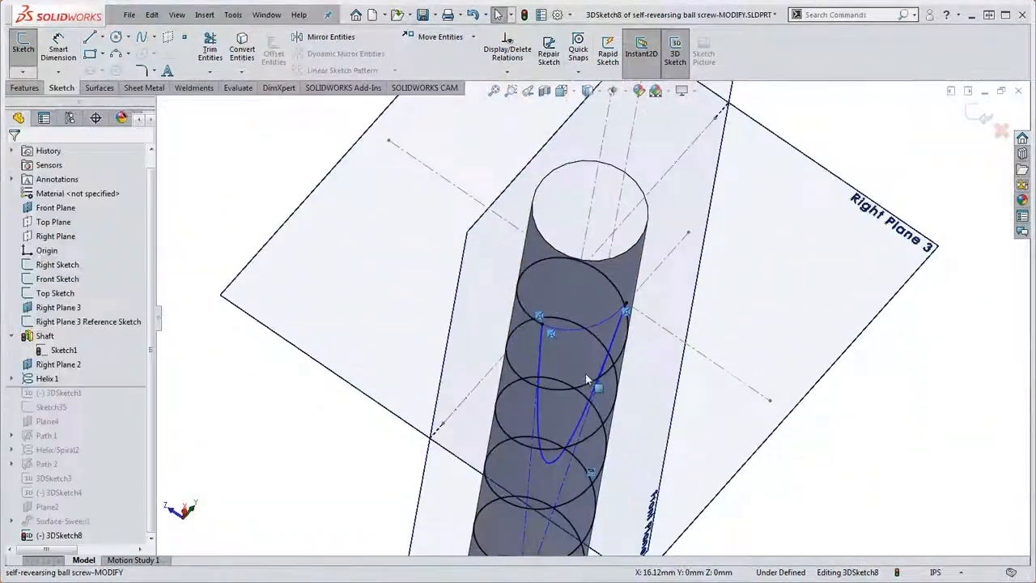
scroll(554, 476, up, 4)
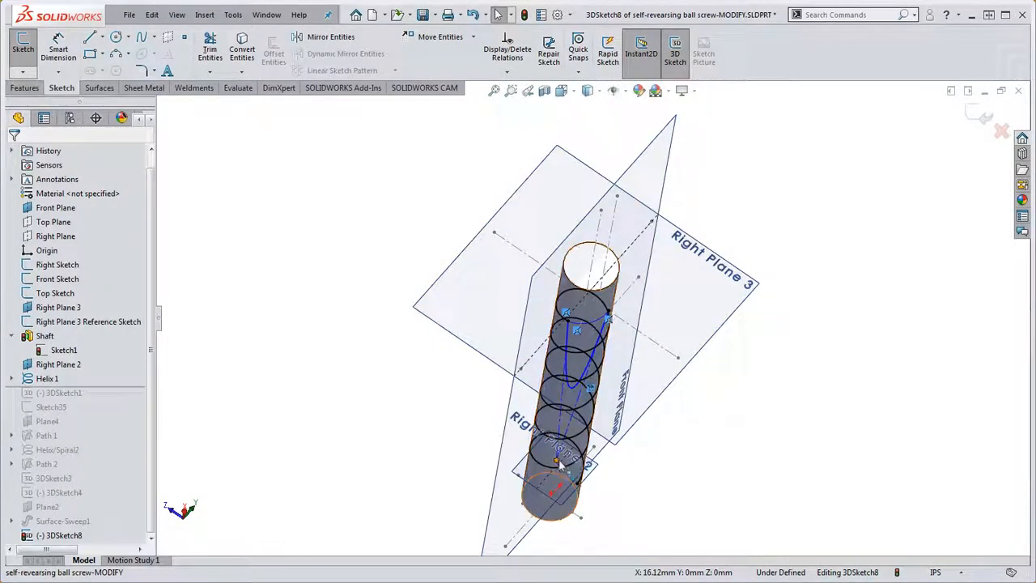
Step: Try to bring the style spline's control vertex back up beside the curve's endpoints and check its shape looking along the shaft
click(595, 342)
drag(594, 342, 603, 336)
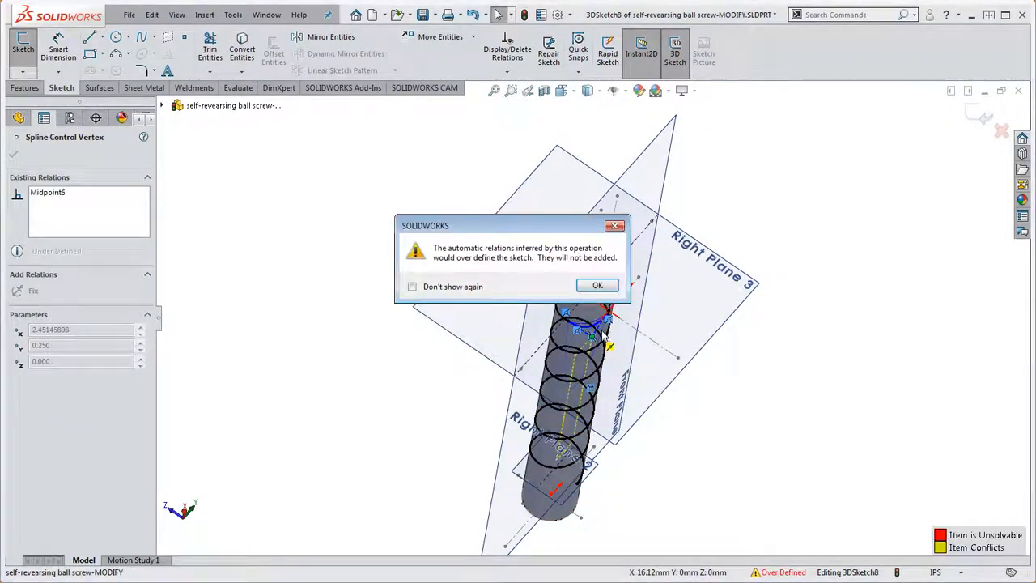
click(598, 286)
mouse_move(623, 346)
middle_down()
mouse_move(620, 375)
mouse_move(622, 360)
middle_up()
scroll(624, 268, up, 5)
middle_drag(606, 240, 593, 319)
scroll(595, 303, down, 9)
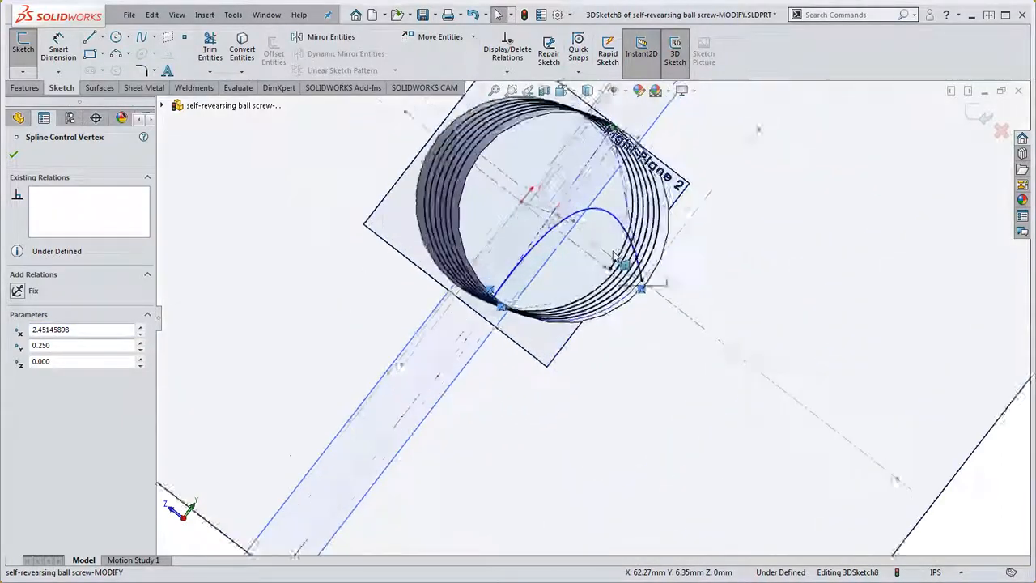
key(Escape)
scroll(628, 316, up, 8)
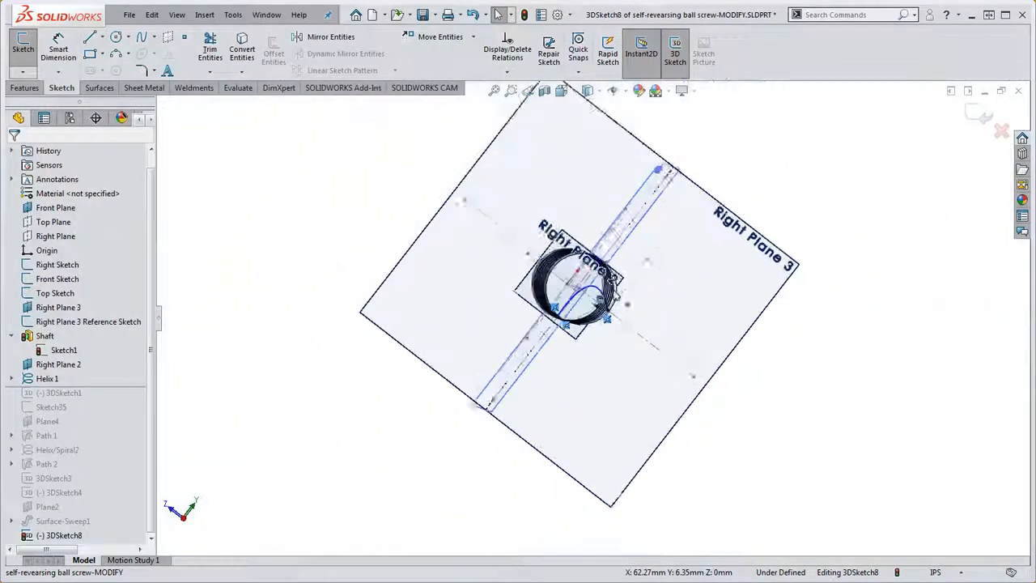
scroll(628, 315, down, 8)
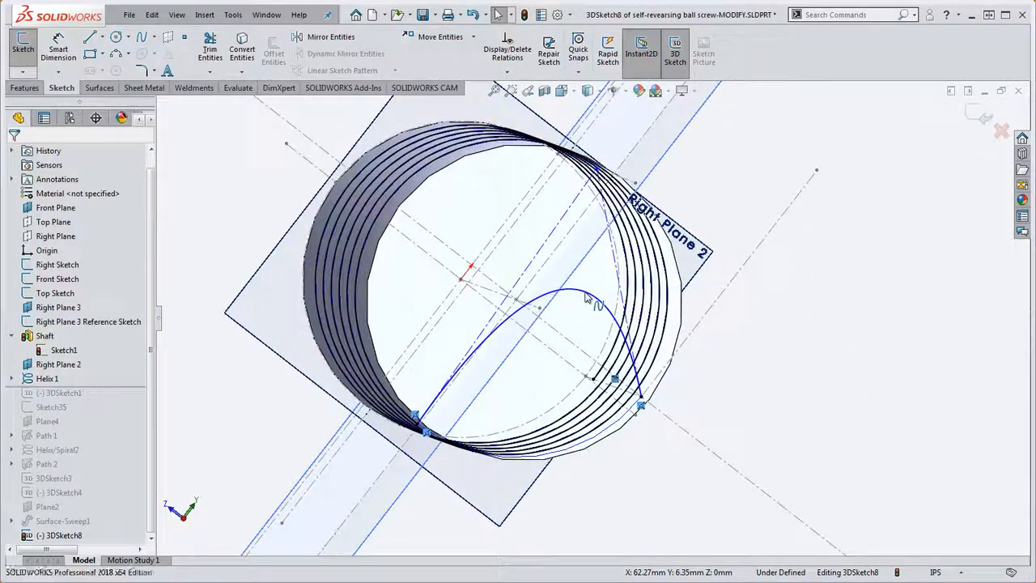
Step: Delete the style spline between the shortened helix curve's endpoint and the Right Plane 3 reference line
click(587, 297)
key(Delete)
middle_drag(605, 379, 608, 274)
scroll(607, 275, up, 8)
scroll(609, 392, down, 1)
middle_drag(609, 391, 606, 287)
scroll(605, 287, down, 2)
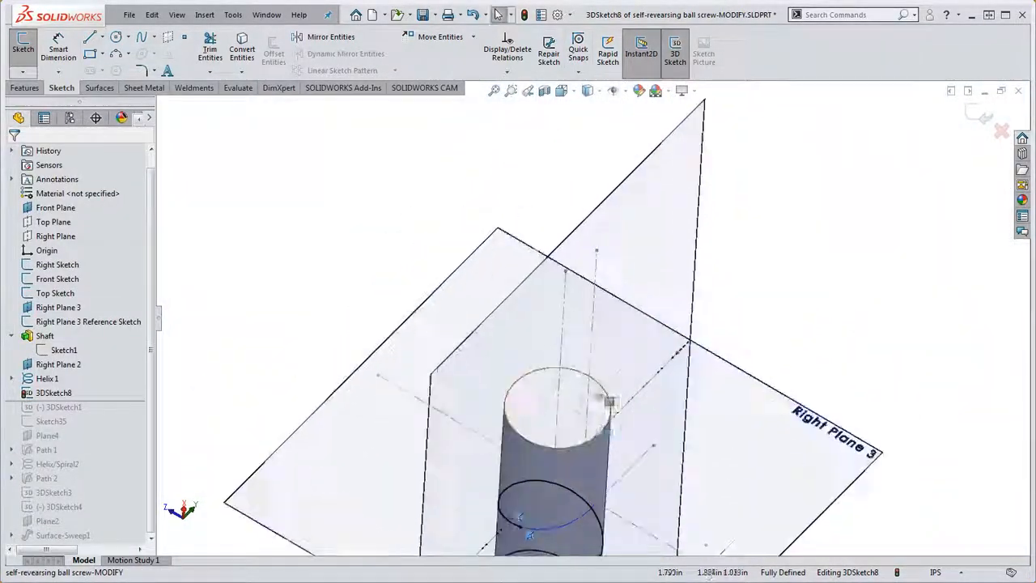
Step: Examine the gap between the converted curve's end and the Right Plane 3 reference line from around and above the shaft
scroll(603, 281, up, 3)
scroll(580, 494, down, 1)
middle_drag(581, 492, 570, 411)
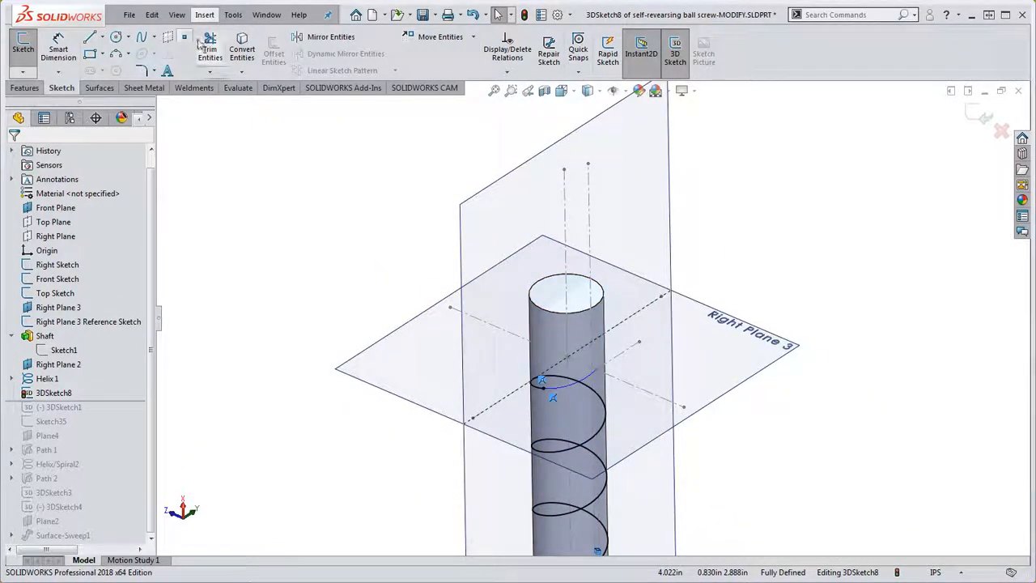
middle_drag(545, 277, 539, 439)
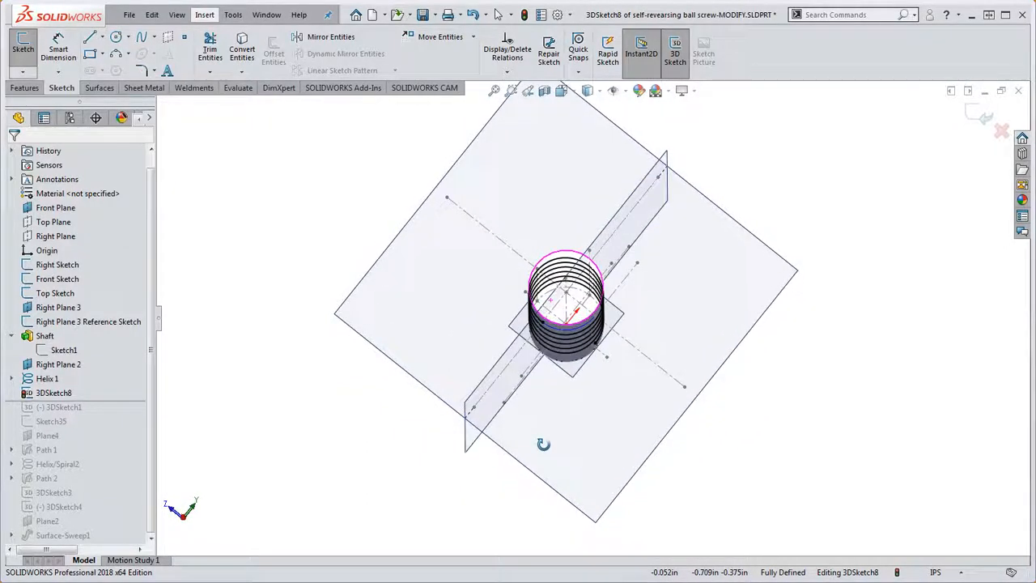
scroll(539, 439, down, 3)
scroll(600, 299, down, 2)
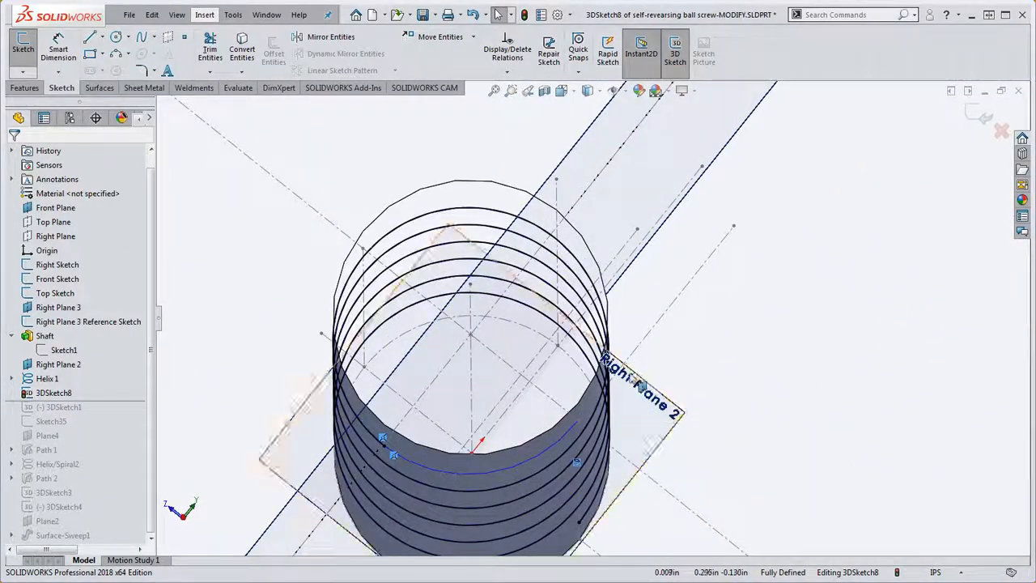
middle_drag(639, 387, 626, 337)
scroll(640, 369, up, 7)
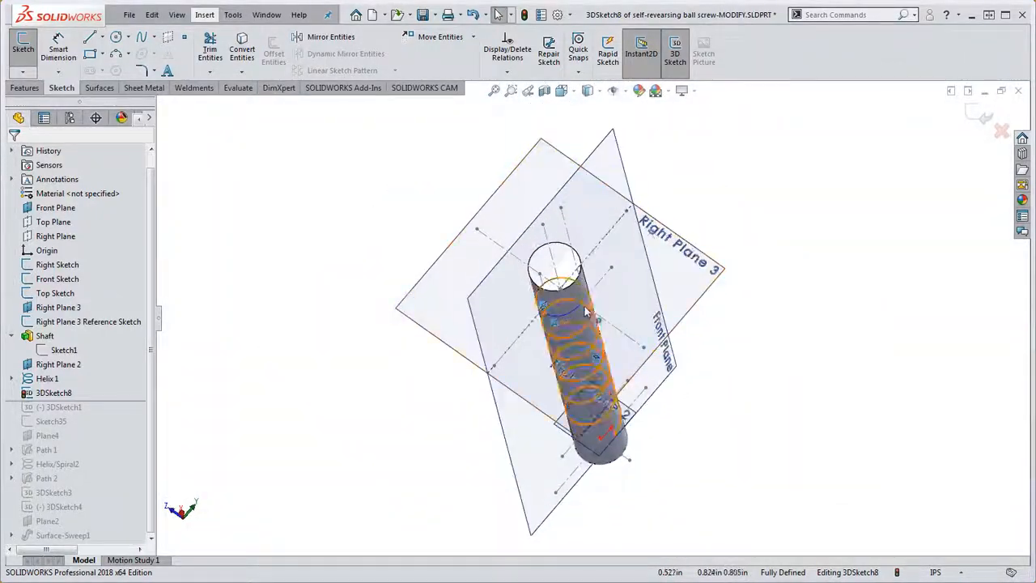
scroll(586, 313, down, 6)
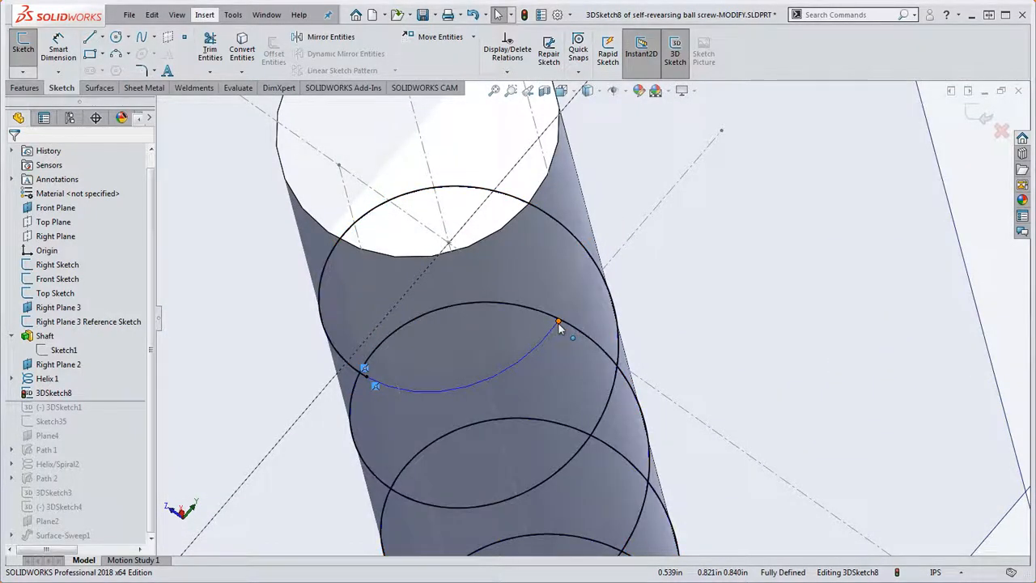
middle_drag(566, 344, 570, 368)
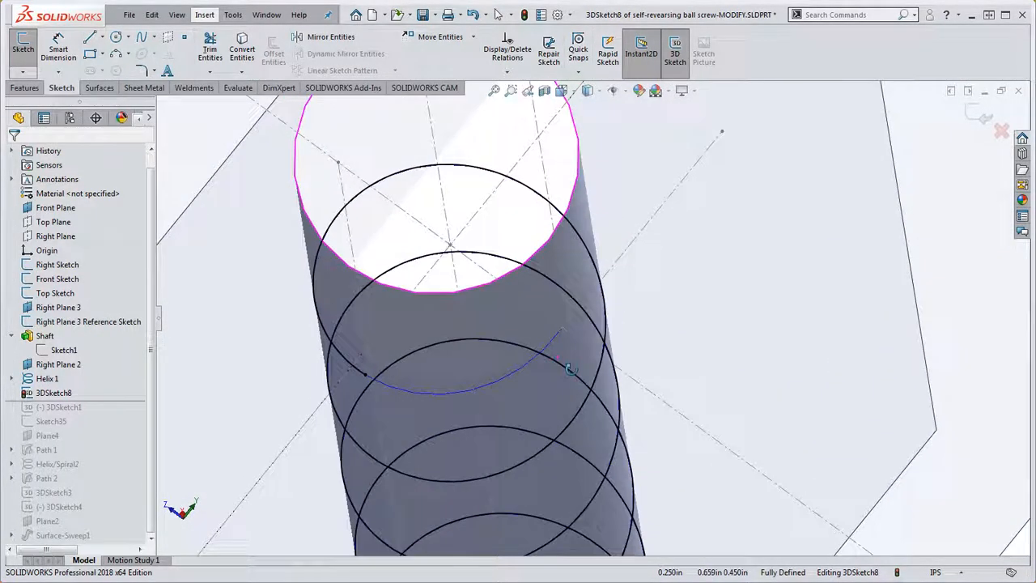
Step: Draw a new Bezier style spline from the converted curve's endpoint through one control vertex near the shaft wall to the reference line's near end
click(154, 38)
click(170, 68)
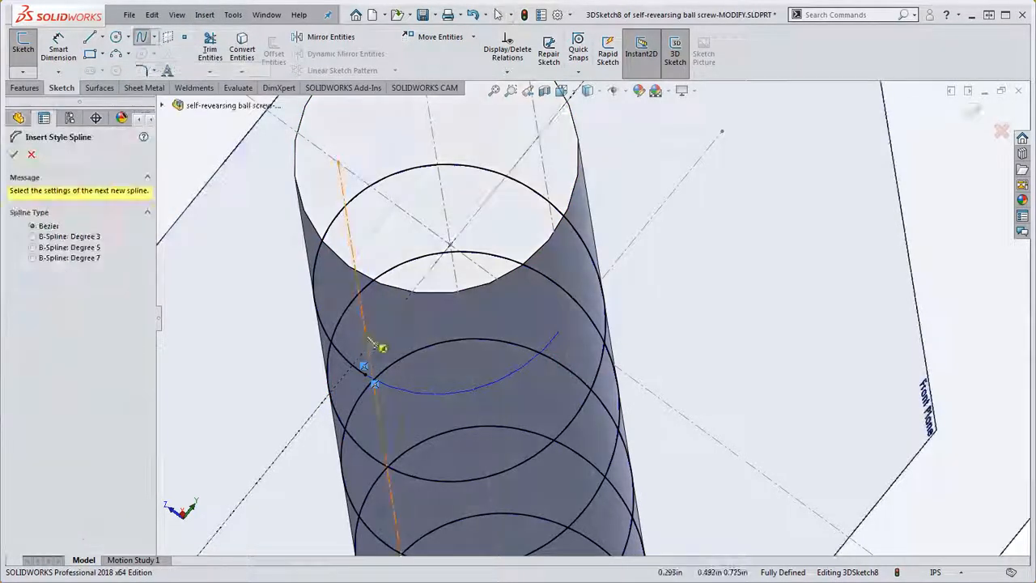
click(366, 381)
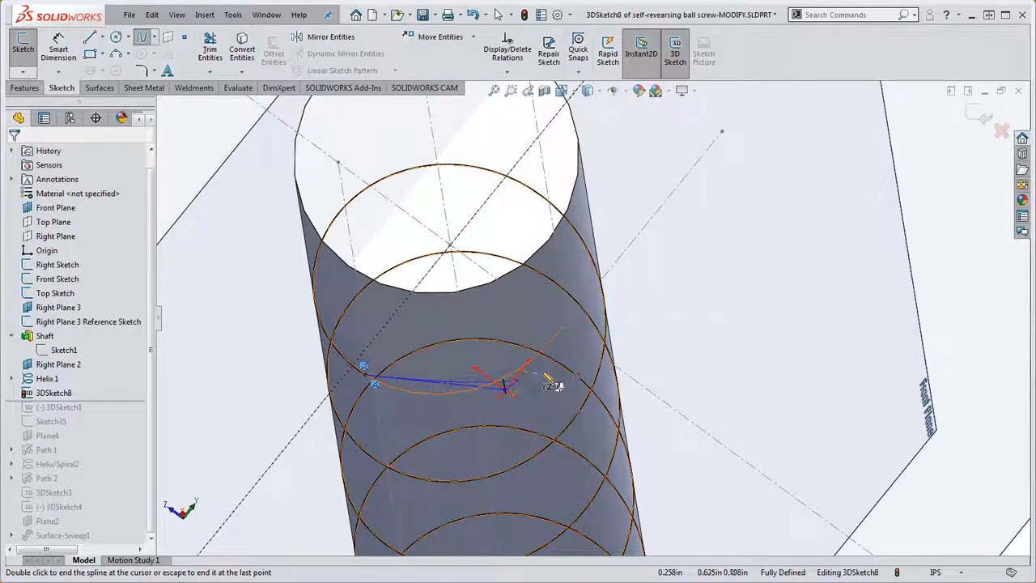
click(562, 328)
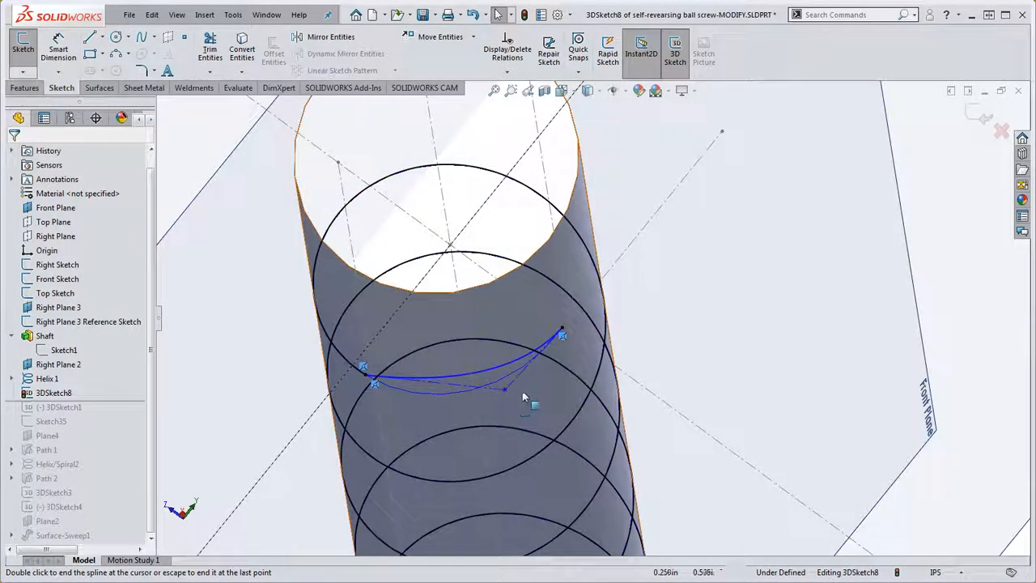
Step: Move the new style spline's middle control vertex to about X 3.363, Y -0.156, Z -0.230
mouse_move(527, 397)
middle_down()
mouse_move(524, 440)
mouse_move(522, 402)
middle_up()
double_click(521, 392)
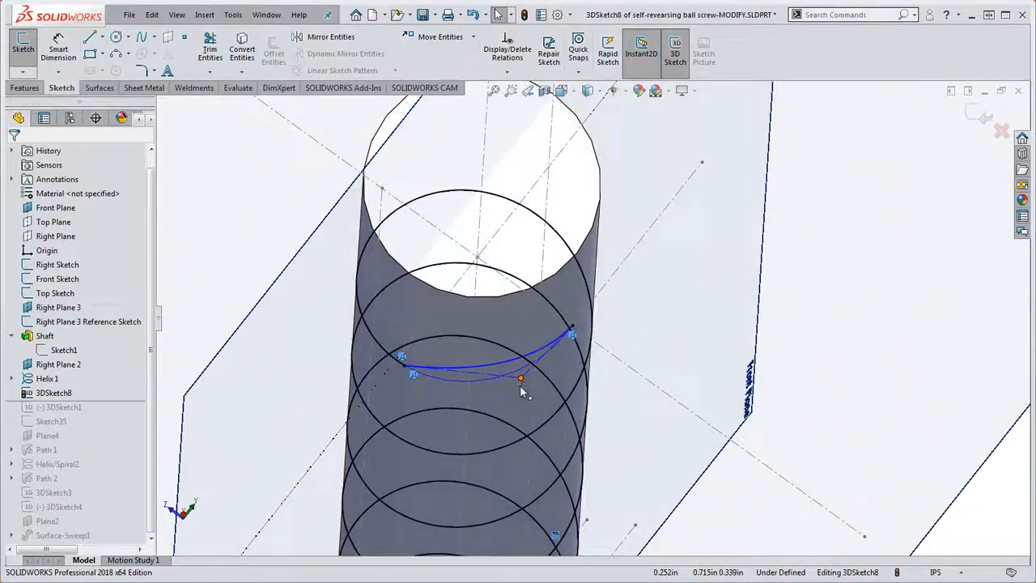
scroll(534, 368, down, 2)
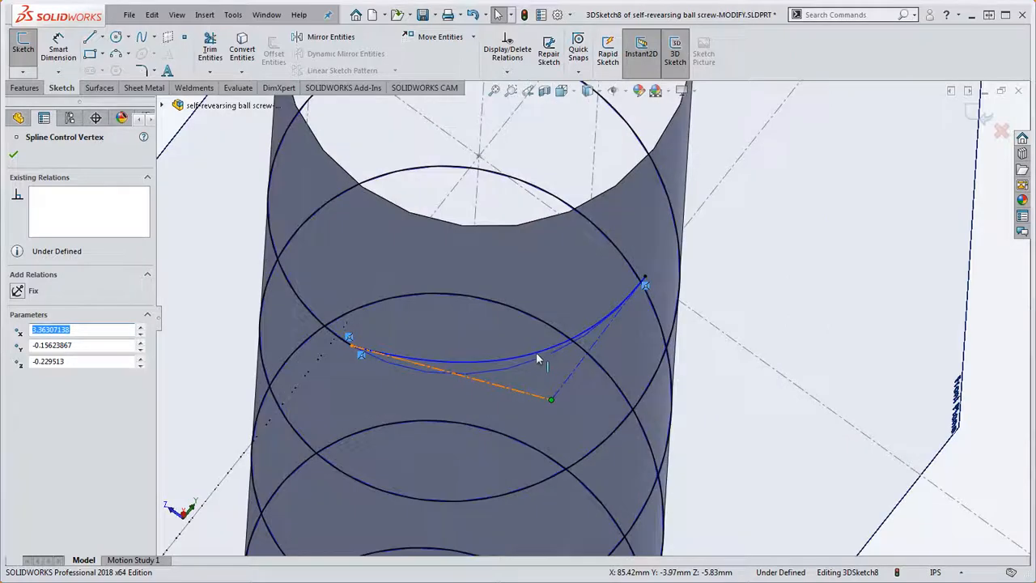
Step: Make the new style spline tangent to the Right Plane 3 reference line
click(536, 351)
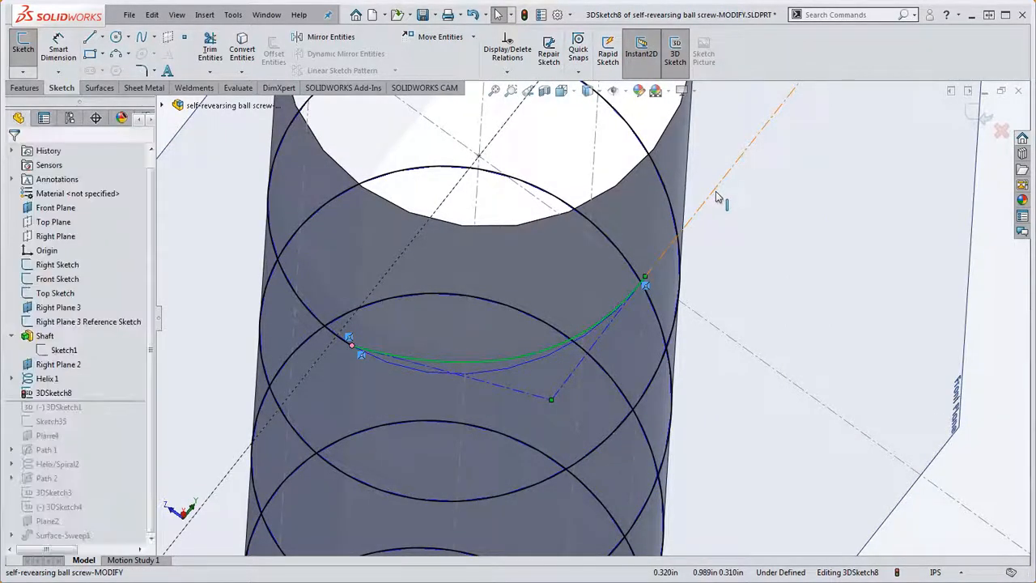
ctrl+click(715, 193)
click(30, 370)
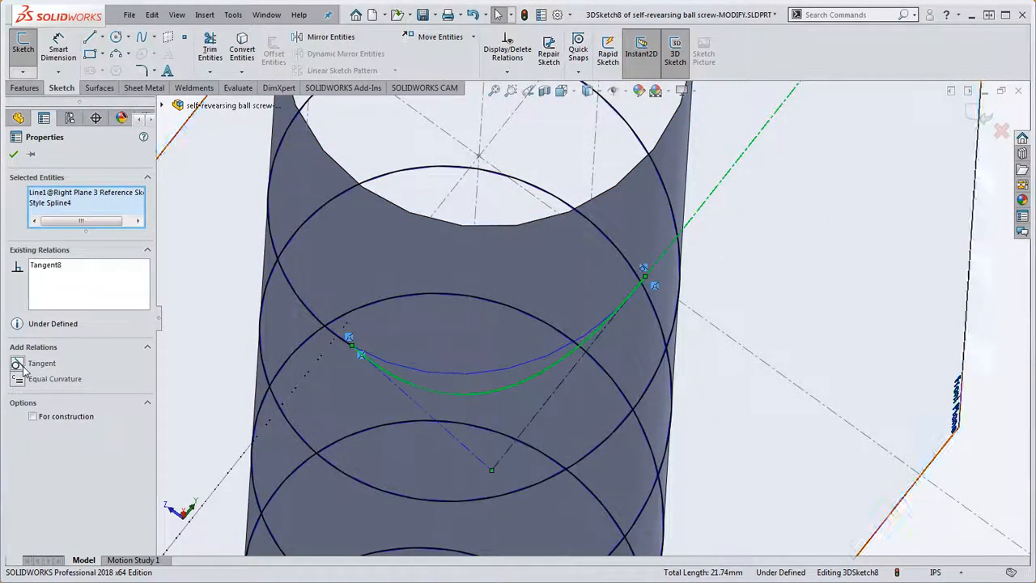
click(779, 229)
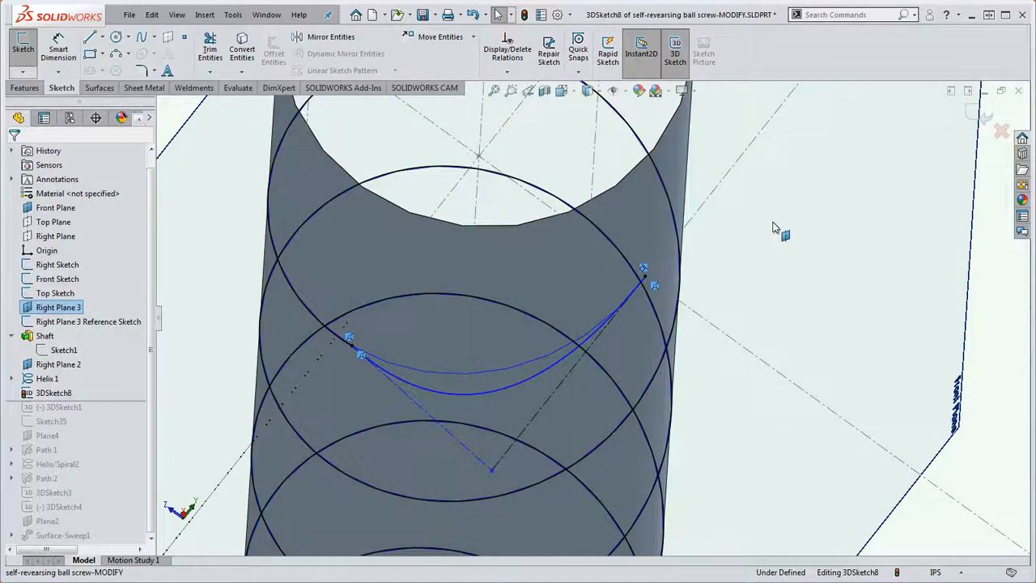
click(433, 394)
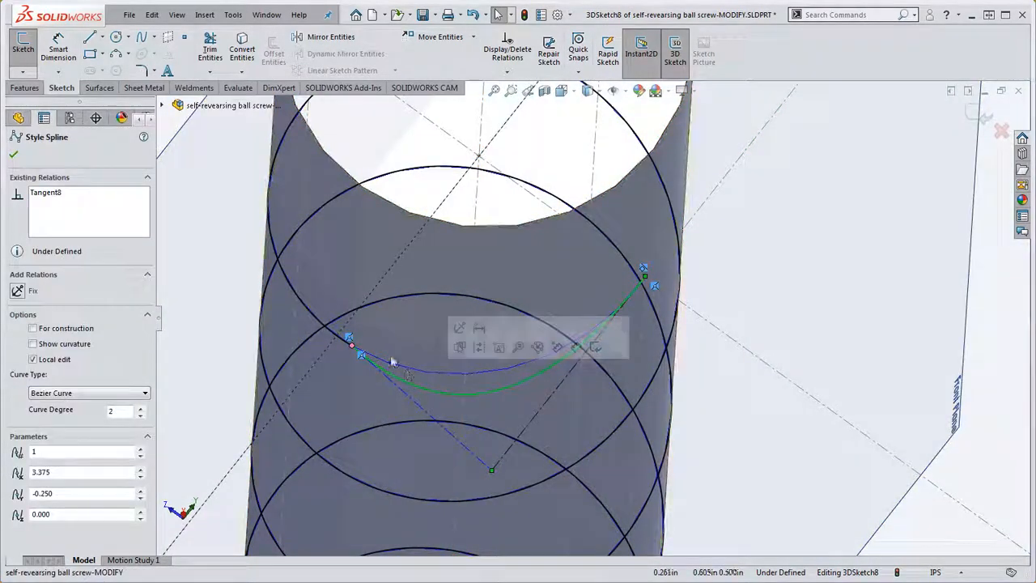
ctrl+click(331, 339)
scroll(389, 382, down, 3)
key(Escape)
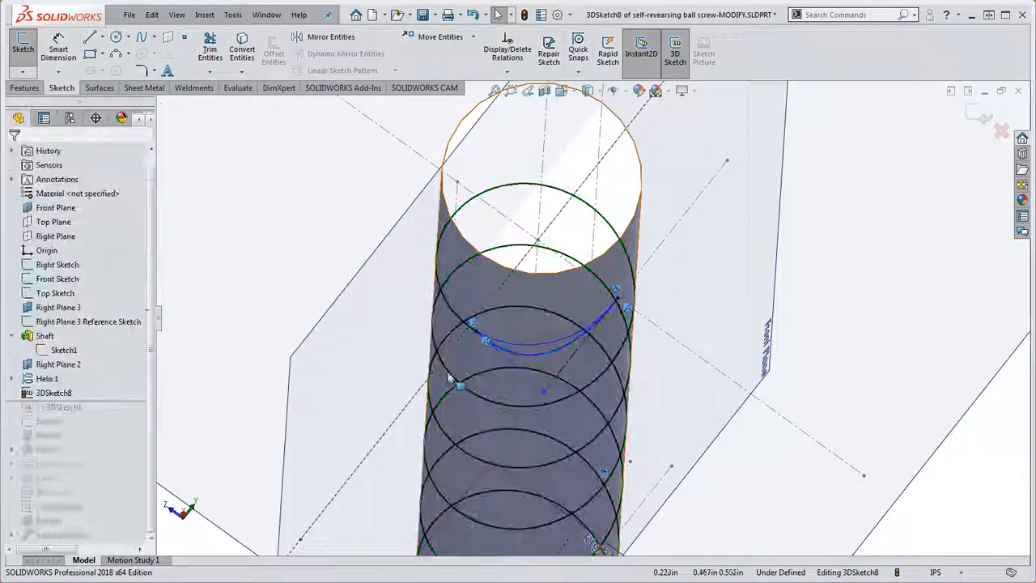
Step: Hide the Helix 1 feature and make the style spline tangent to the converted helix curve
right_click(46, 379)
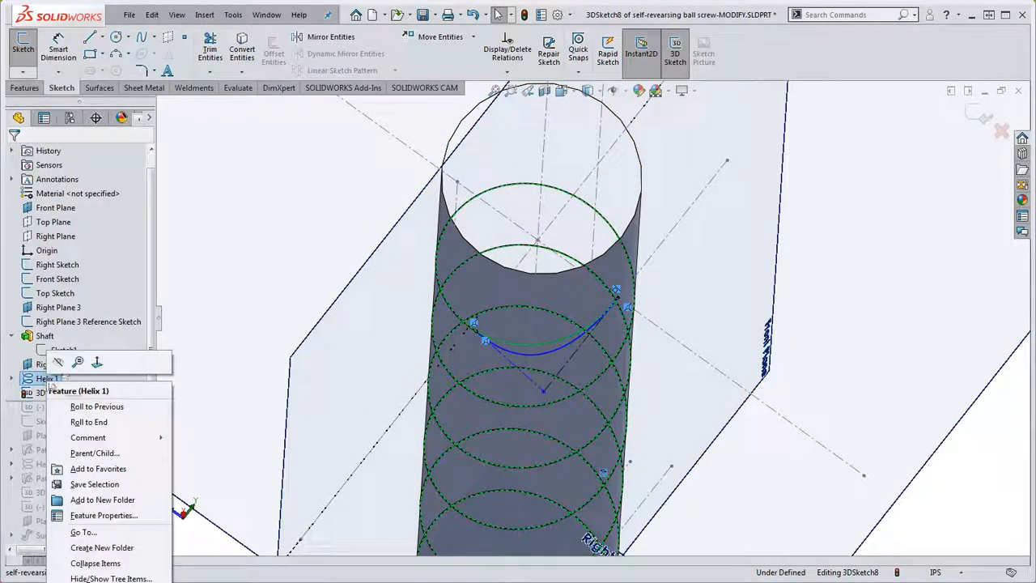
click(58, 364)
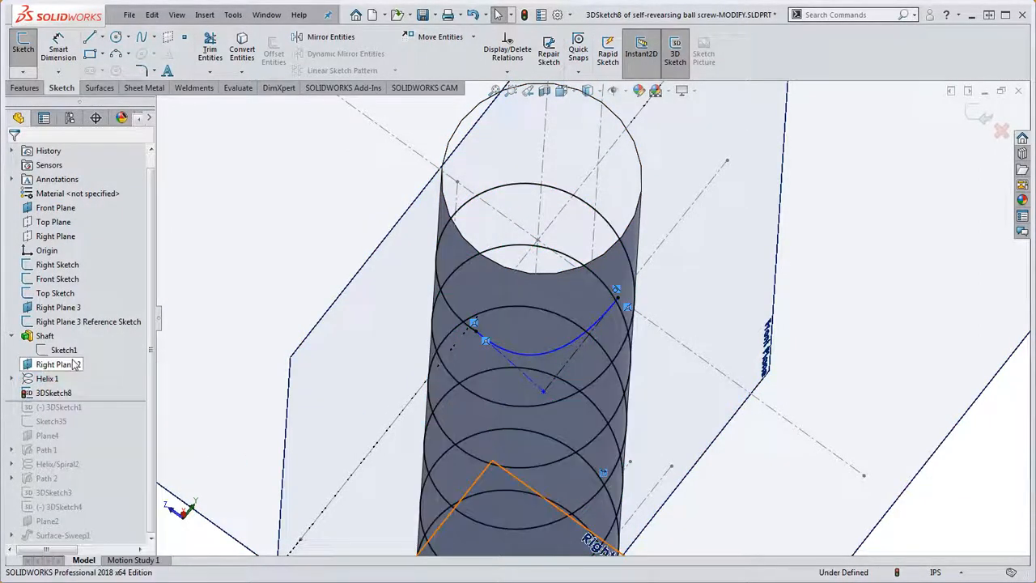
click(520, 357)
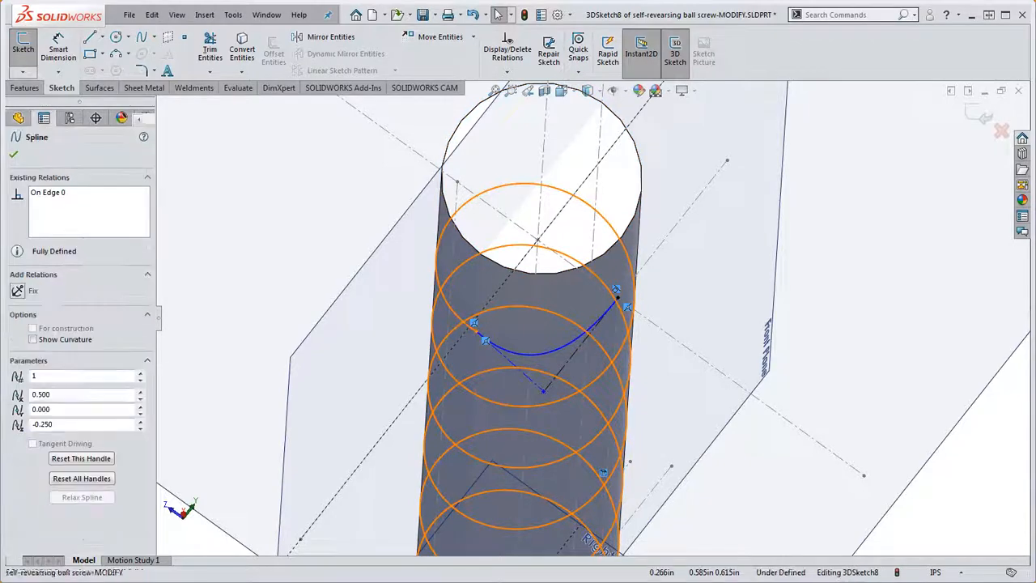
scroll(521, 360, down, 2)
click(511, 347)
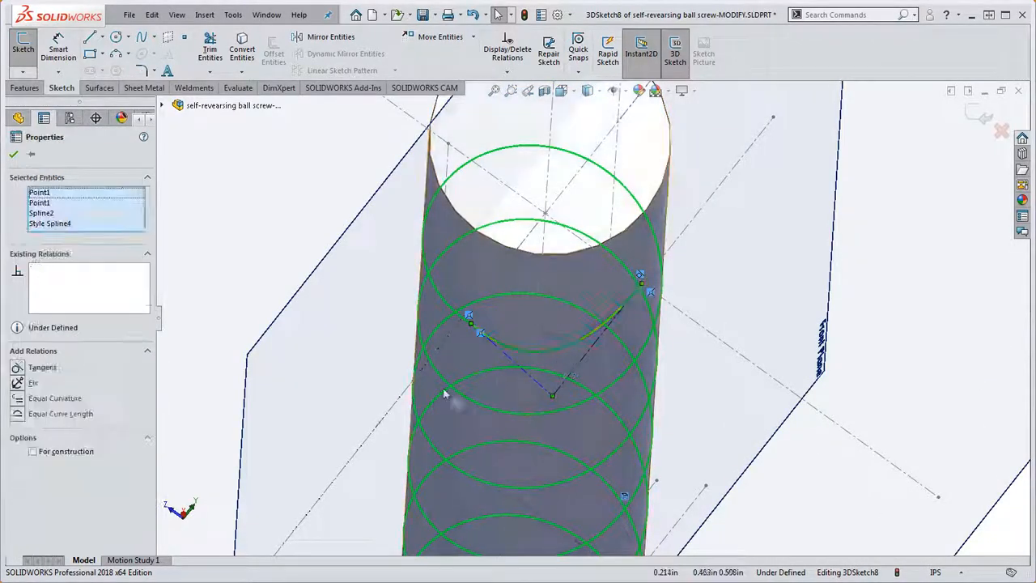
click(16, 368)
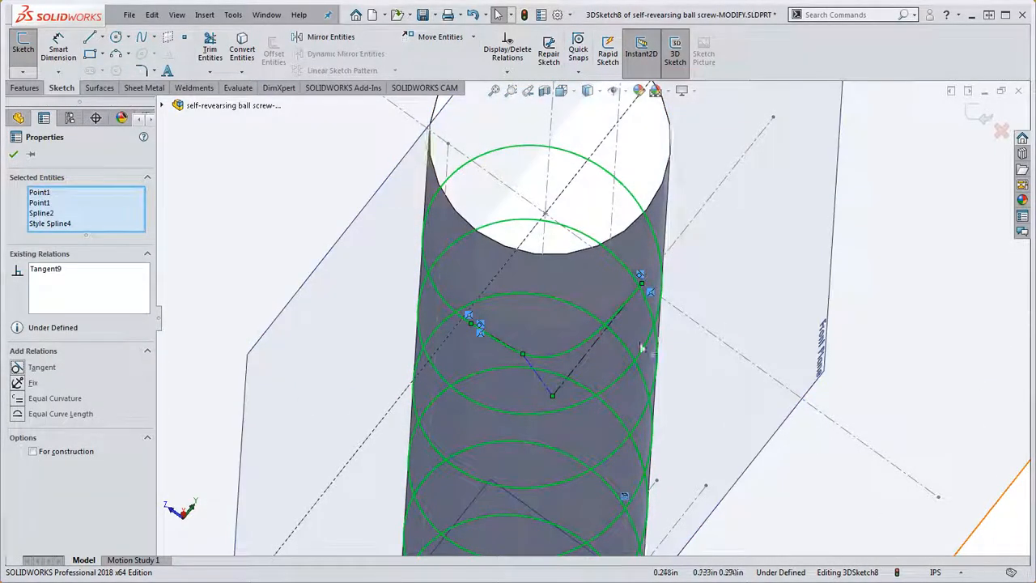
click(736, 366)
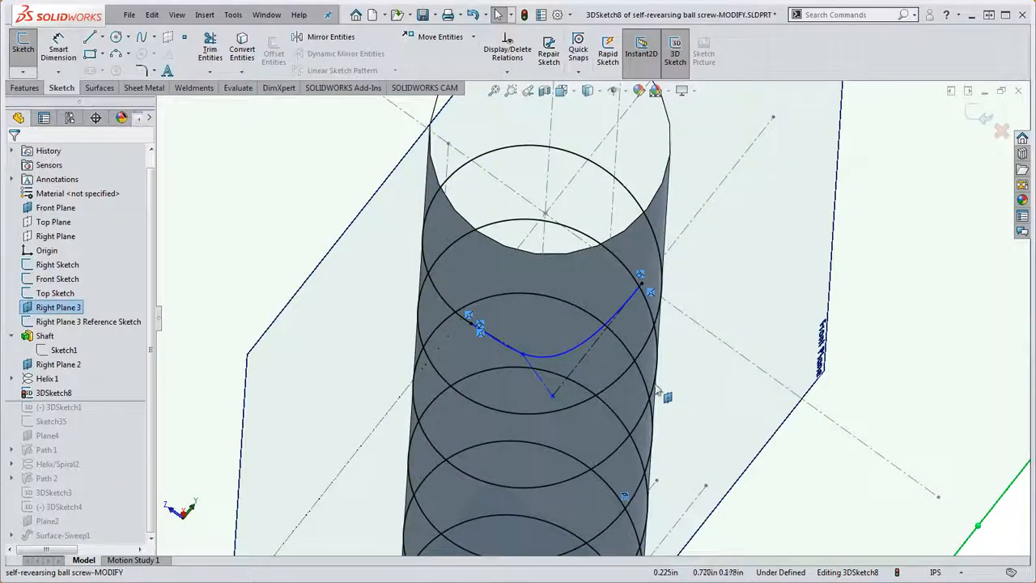
Step: Reposition the style spline's two middle control vertices, placing the helix-side vertex at about X 3.416, Y -0.250, Z -0.129
click(522, 356)
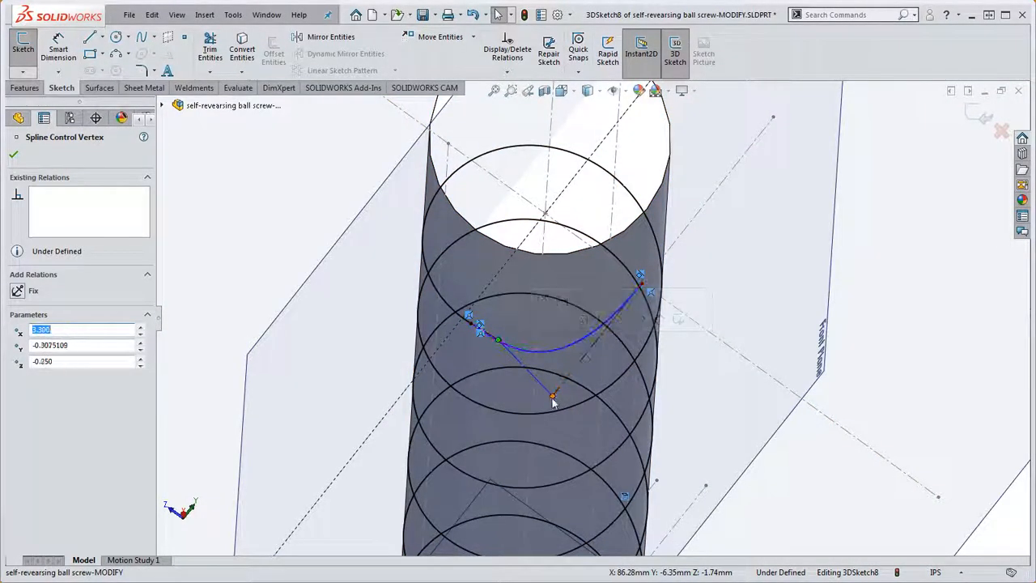
drag(553, 402, 596, 340)
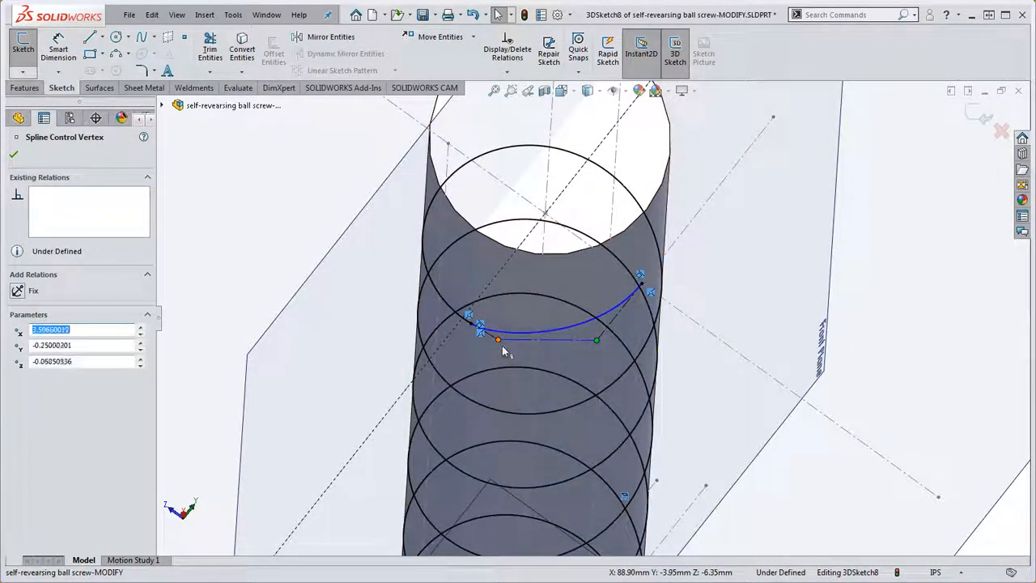
drag(503, 350, 517, 360)
scroll(517, 360, down, 5)
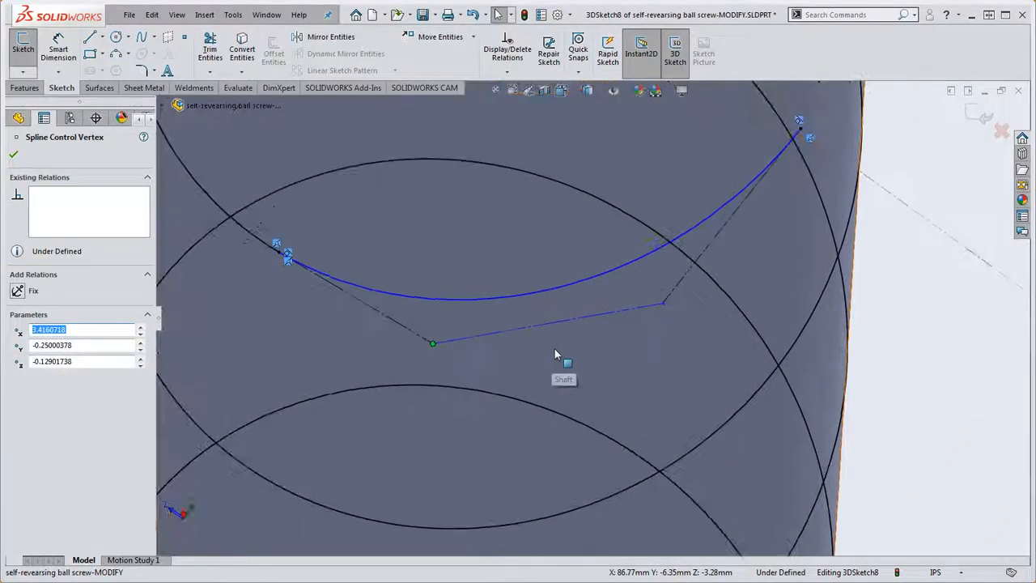
click(554, 354)
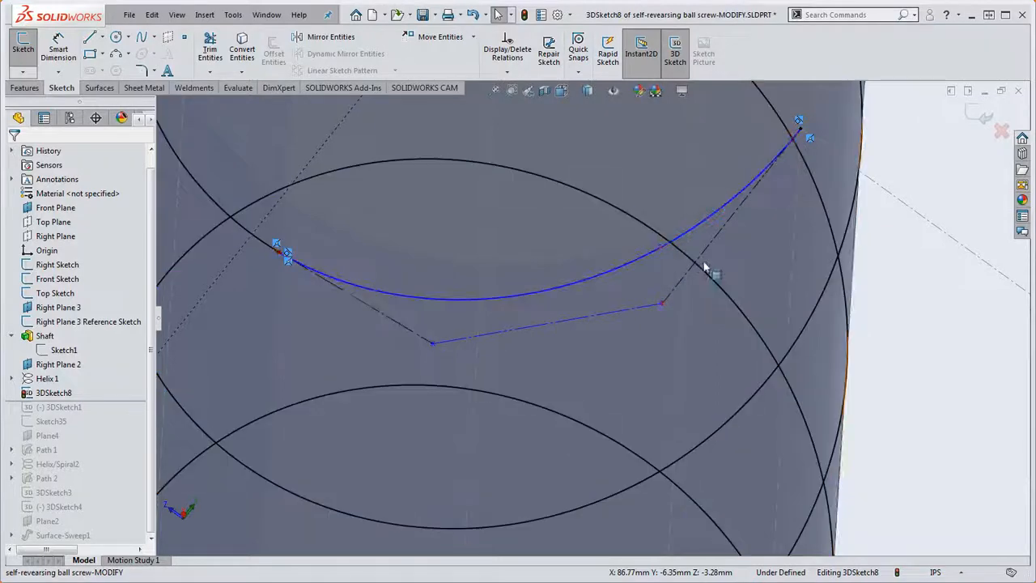
scroll(696, 263, up, 2)
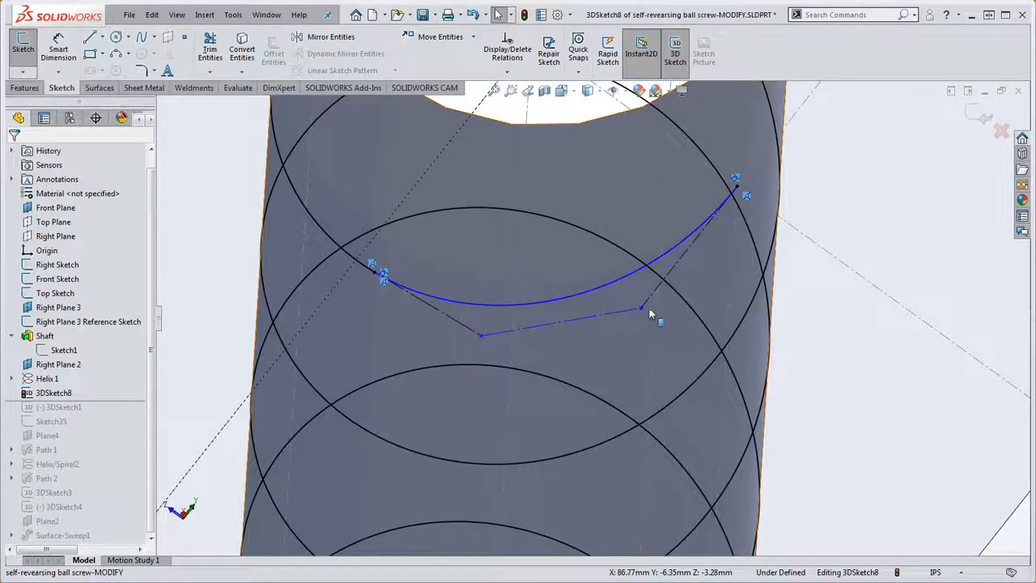
Step: Make the two end legs of the style spline's control polygon equal in length
click(518, 321)
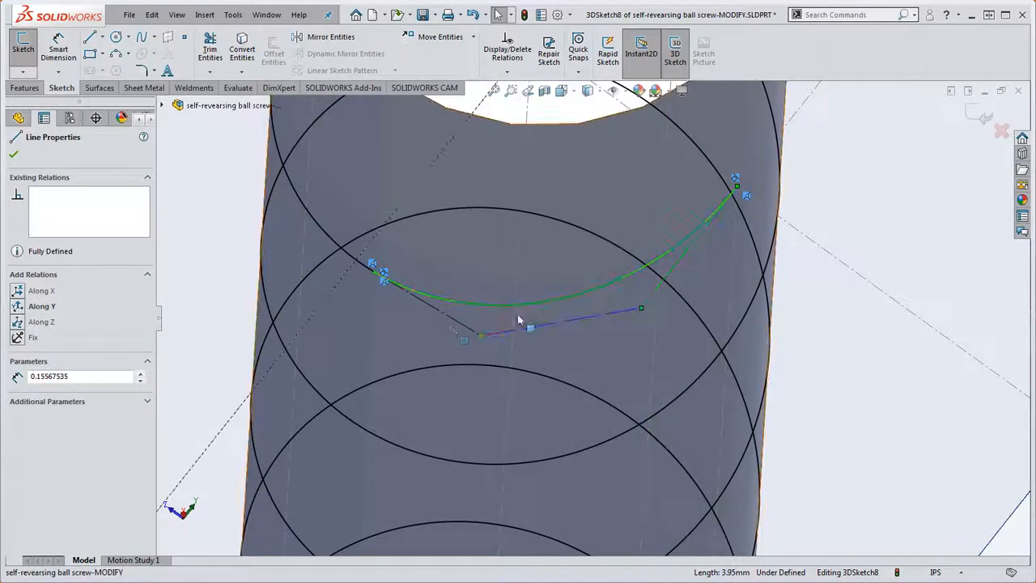
ctrl+click(459, 322)
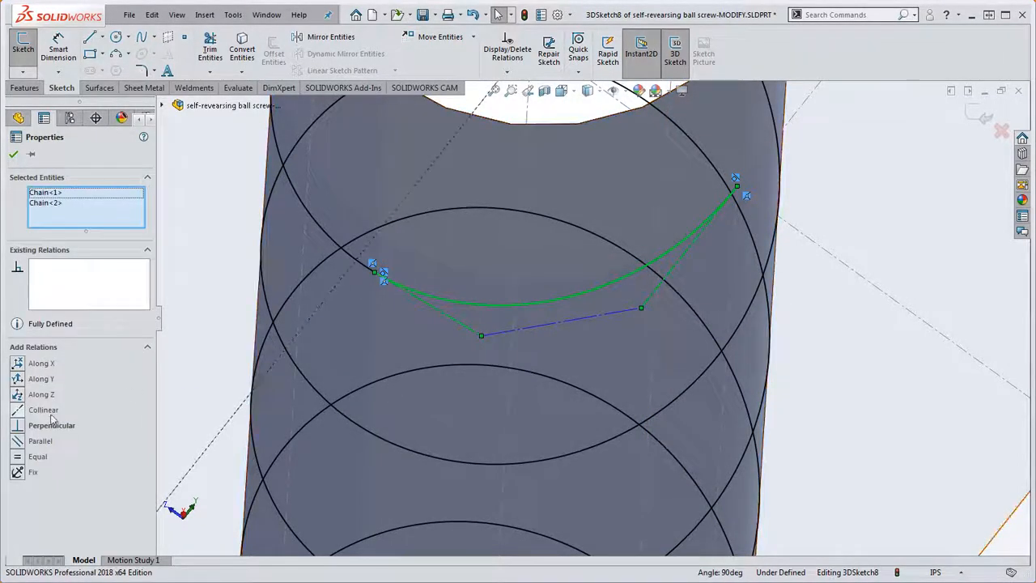
click(18, 458)
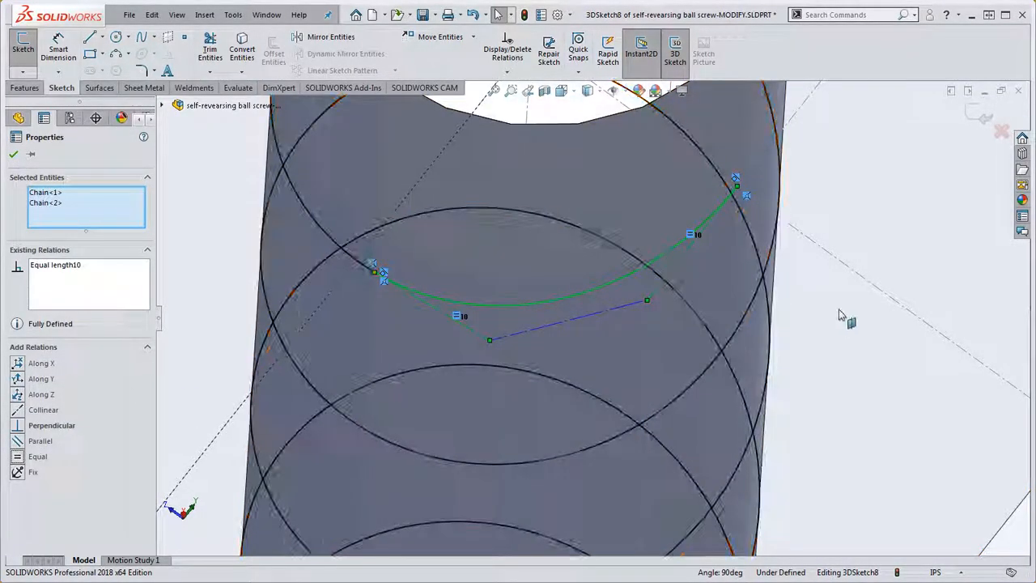
key(Escape)
Step: Shift both middle control vertices slightly to test how the equal-length spline legs respond
mouse_move(646, 301)
mouse_down()
mouse_move(613, 320)
mouse_move(652, 291)
mouse_up()
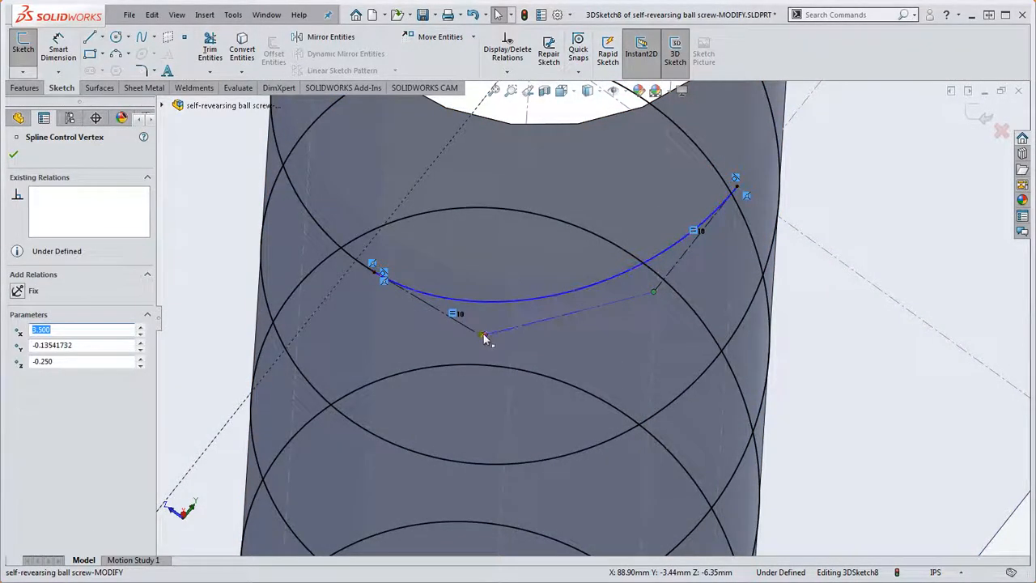
drag(481, 339, 473, 331)
click(595, 291)
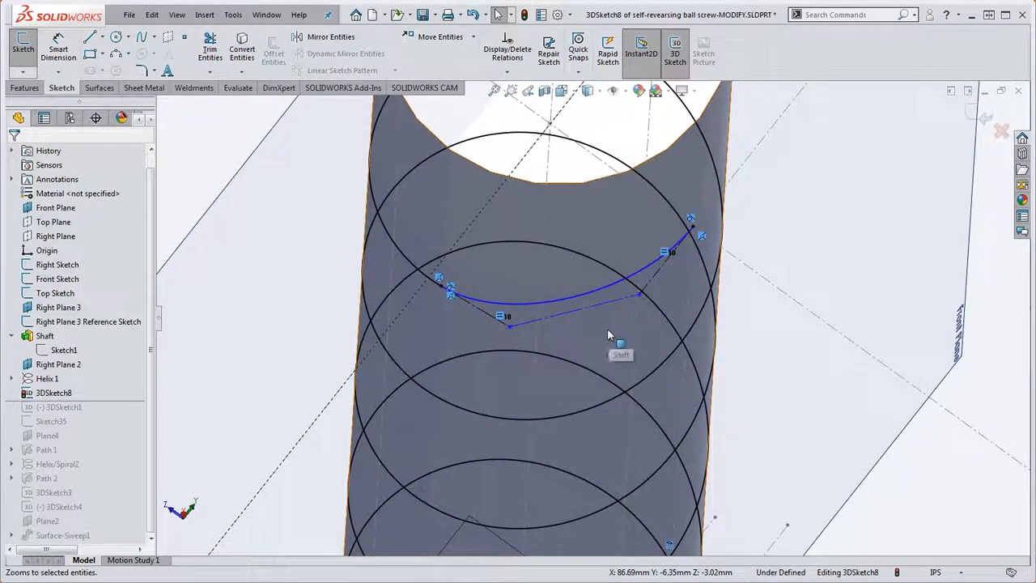
Step: Draw a construction line about 0.034 in long from the midpoint of the control polygon's middle segment inward across the spline
middle_drag(604, 341, 673, 289)
scroll(673, 289, down, 3)
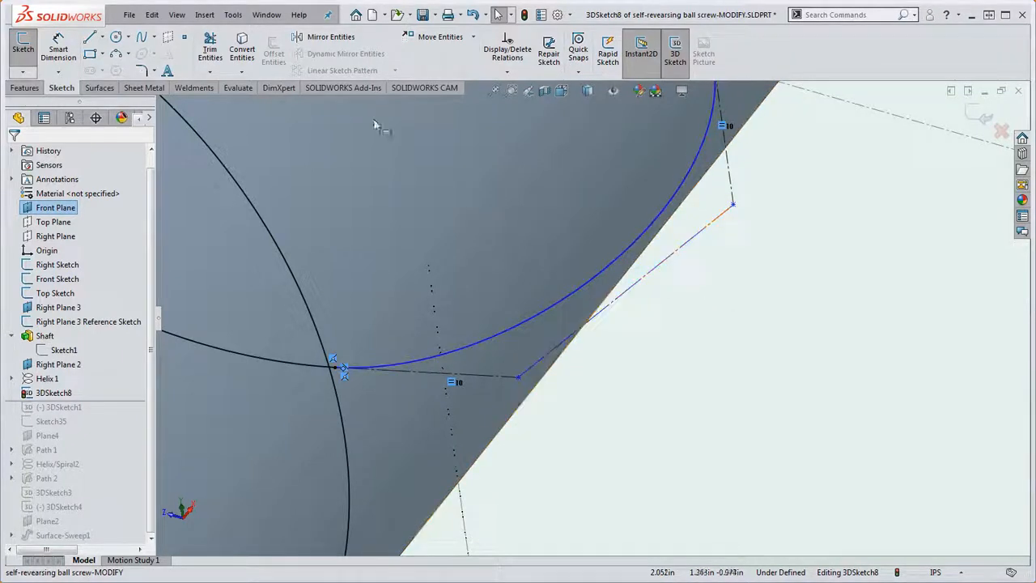
click(104, 42)
click(109, 62)
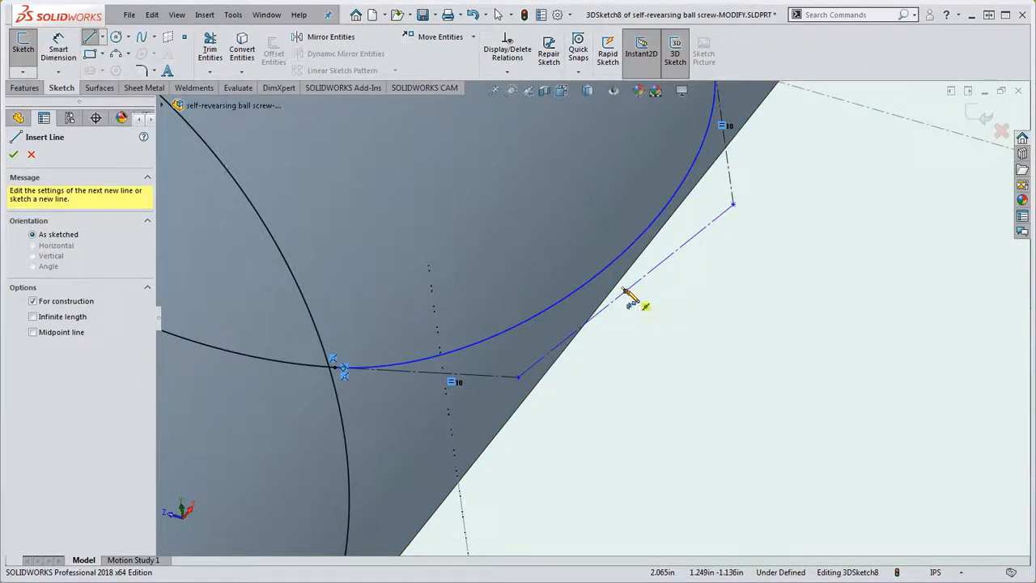
click(625, 290)
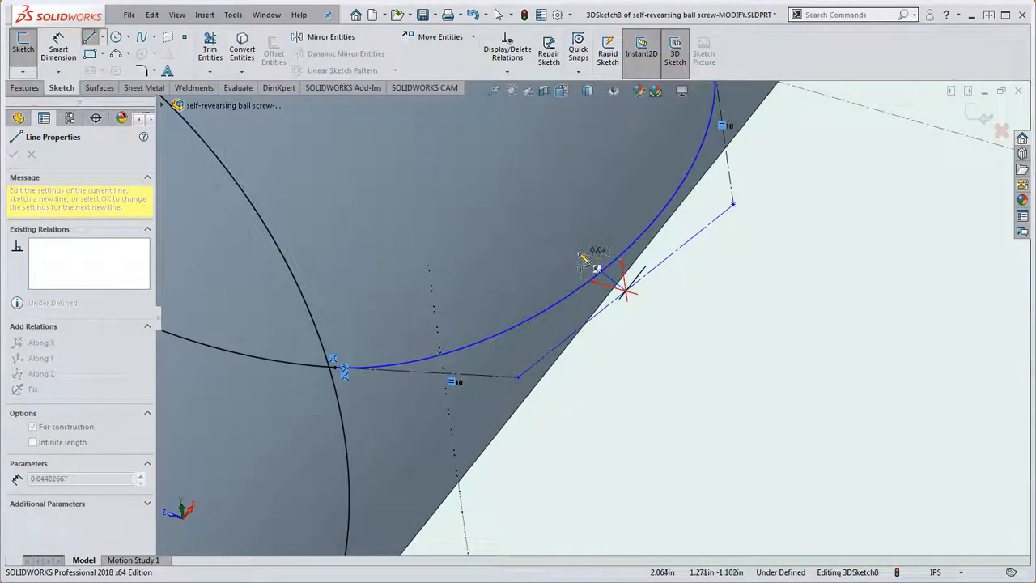
mouse_move(629, 292)
middle_down()
mouse_move(642, 294)
mouse_move(650, 280)
mouse_move(693, 300)
mouse_move(677, 272)
middle_up()
scroll(677, 272, down, 5)
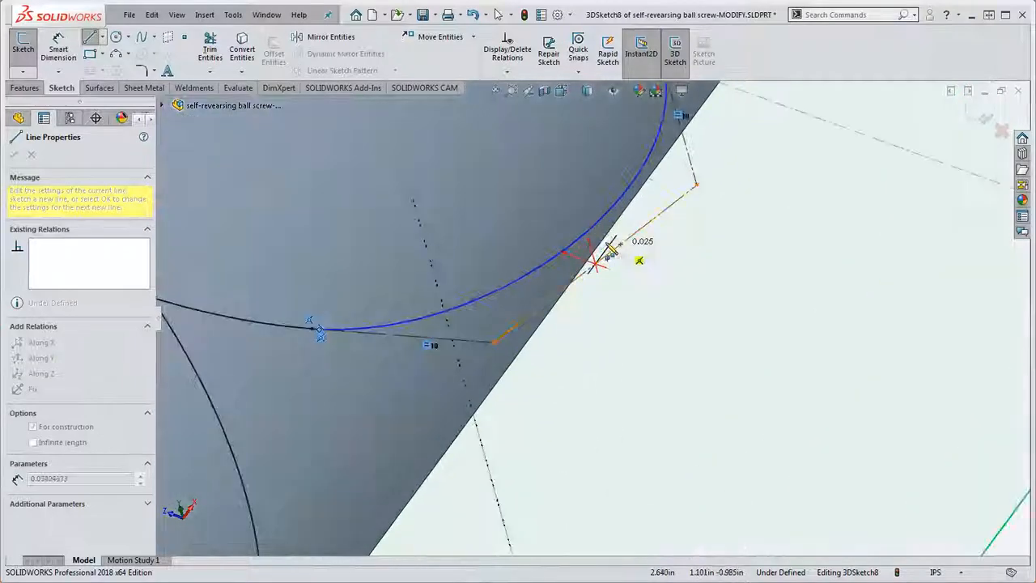
click(514, 245)
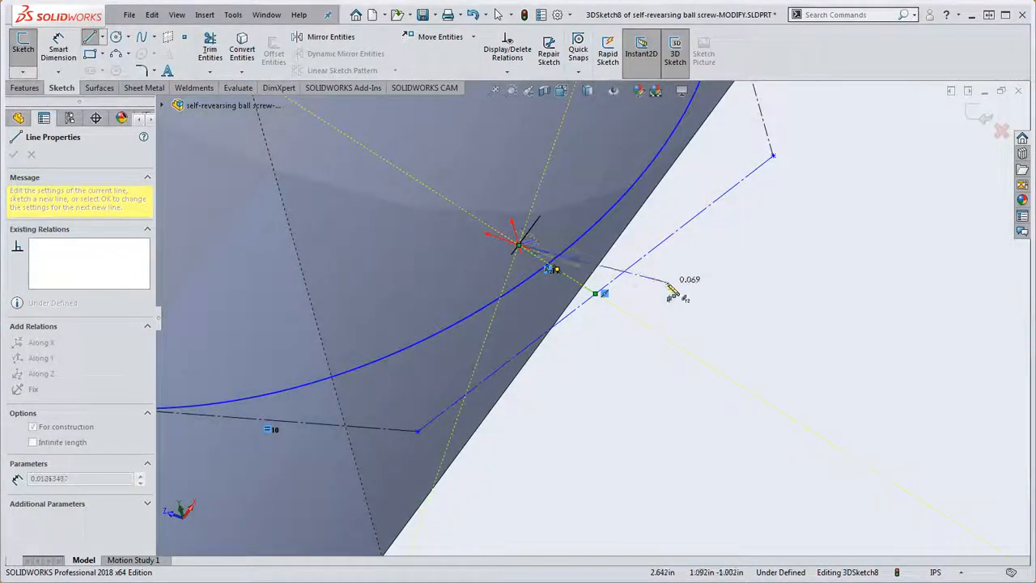
key(Escape)
Step: Make the short construction line perpendicular to the middle segment of the spline's control polygon
scroll(539, 262, down, 5)
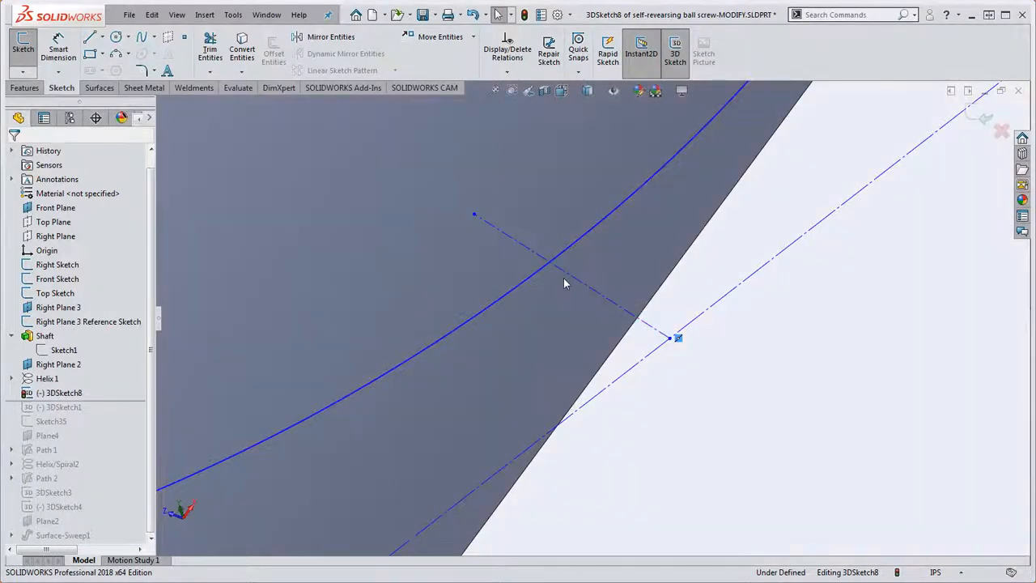
click(657, 332)
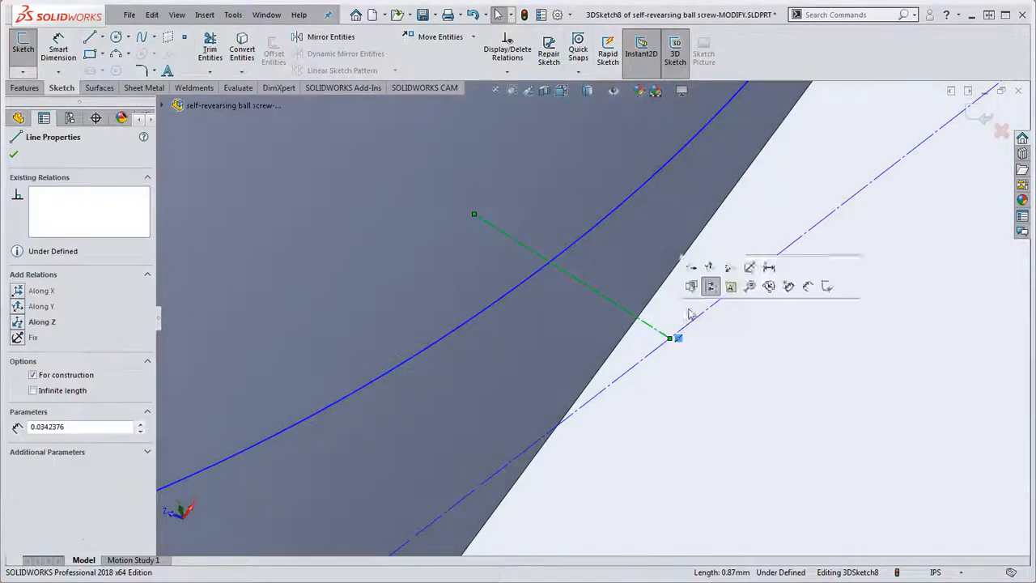
ctrl+click(709, 317)
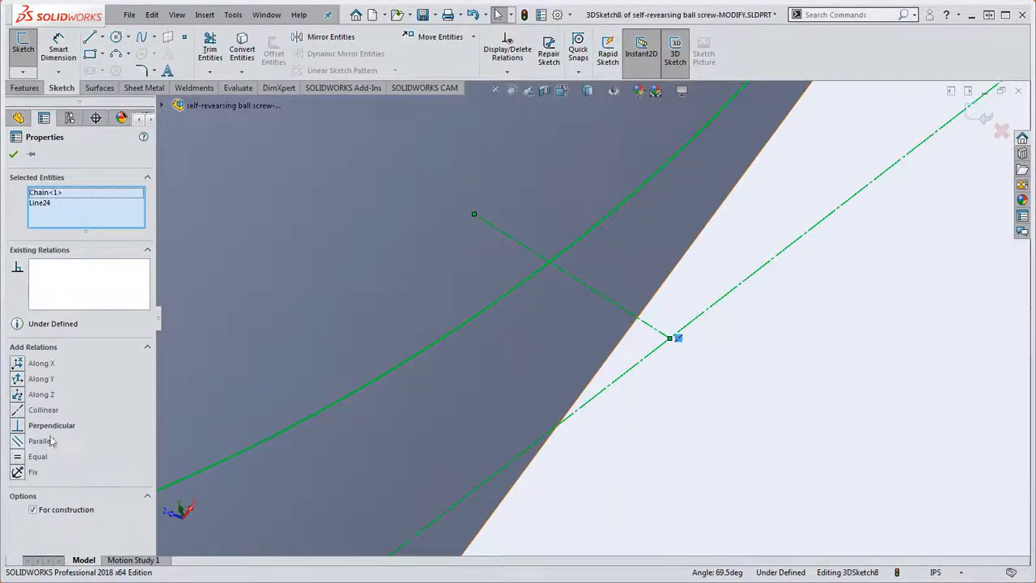
click(18, 426)
click(782, 412)
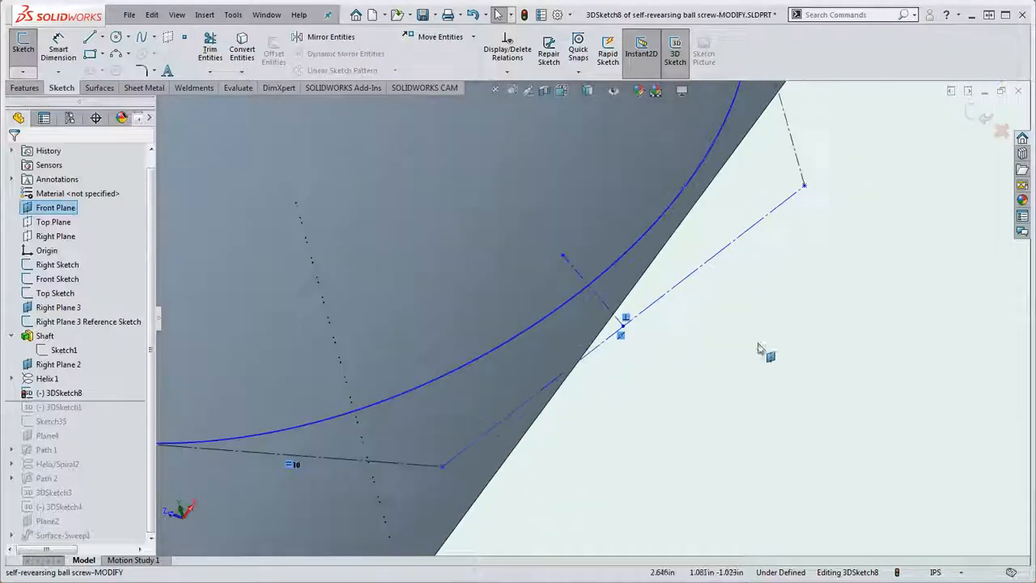
Step: Make the free endpoint of the short construction line coincident with the style spline
click(563, 257)
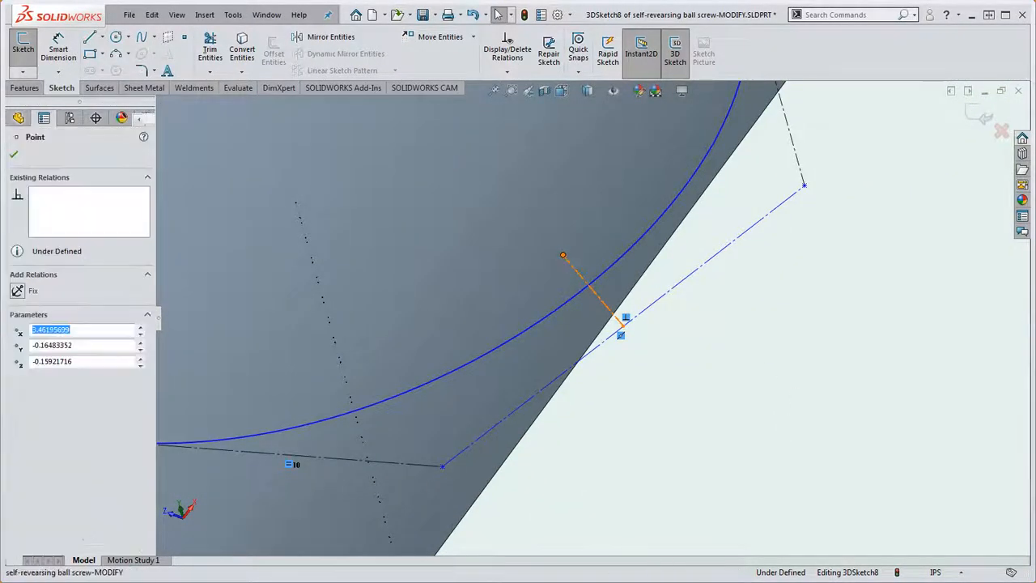
ctrl+click(608, 274)
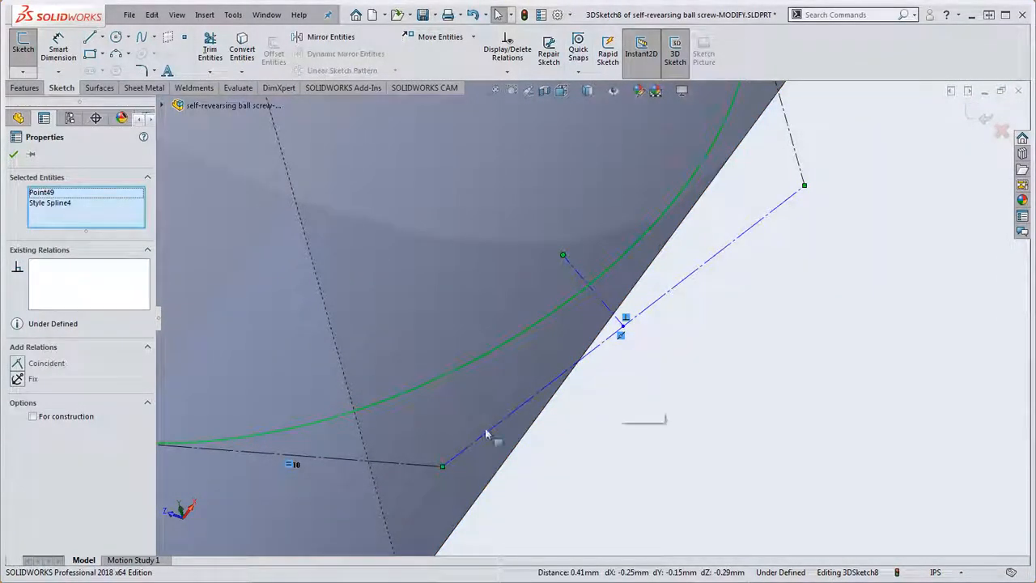
click(18, 365)
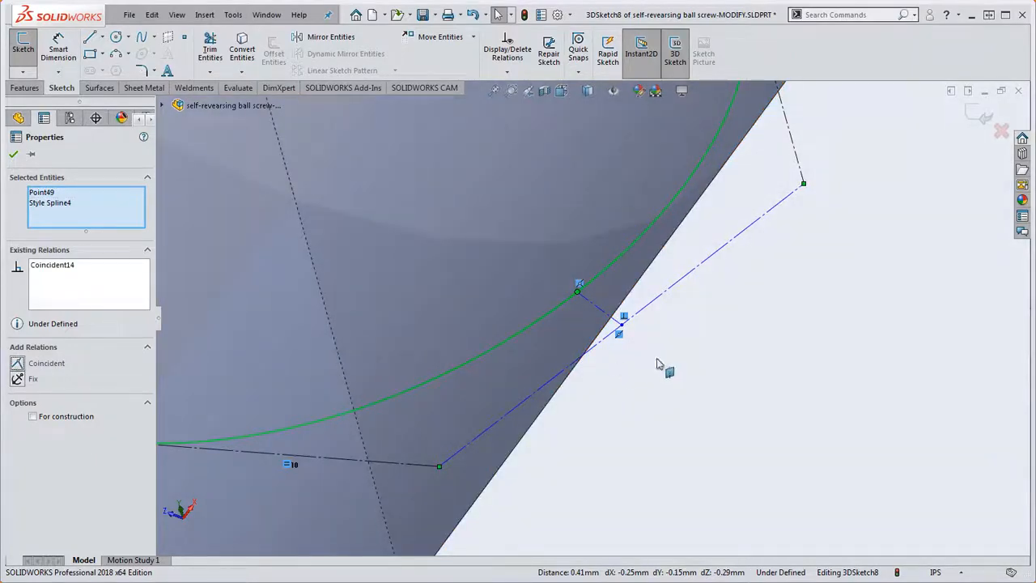
click(728, 354)
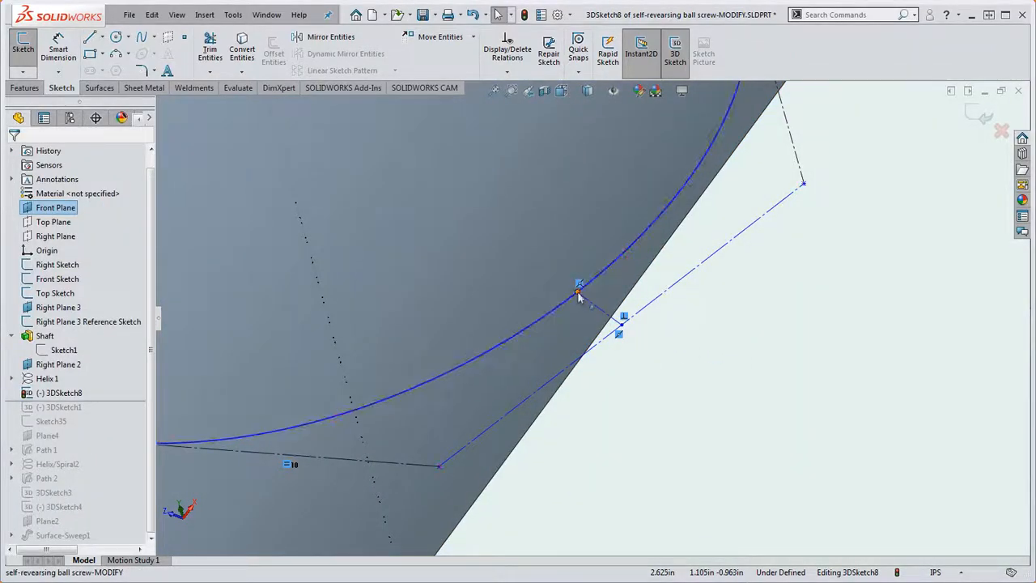
Step: Pull the construction line's endpoint on the spline out to the shaft's edge and constrain it onto the shaft's cylindrical face
click(578, 289)
mouse_move(564, 307)
middle_down()
mouse_move(541, 304)
mouse_move(582, 312)
mouse_move(545, 308)
mouse_move(597, 345)
middle_up()
click(662, 332)
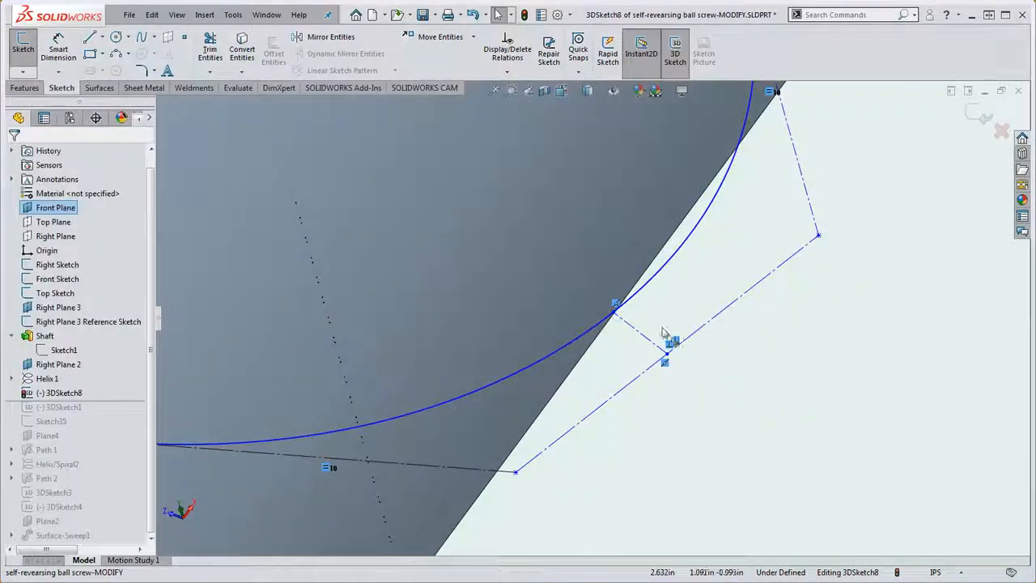
click(615, 312)
ctrl+click(528, 413)
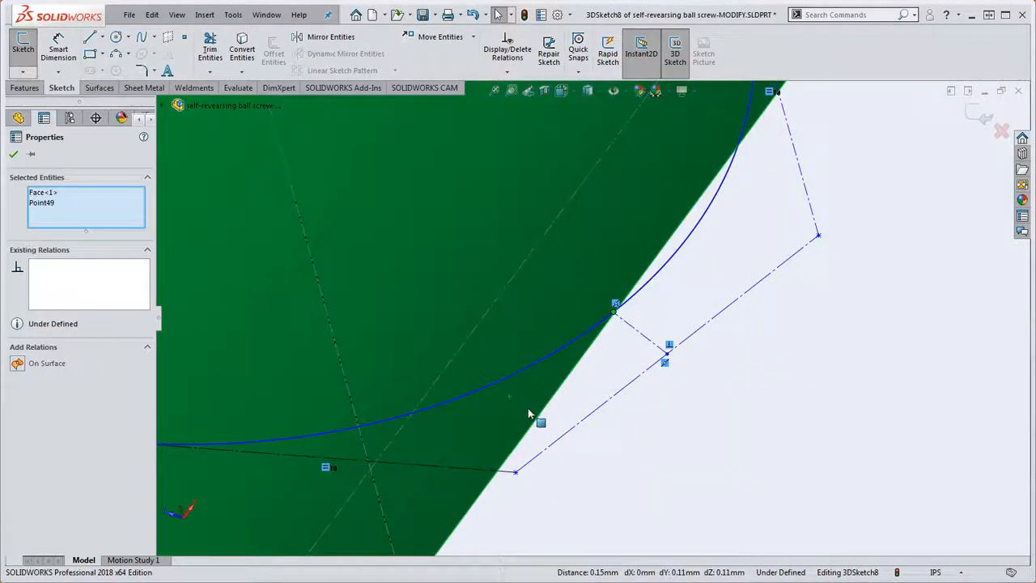
click(18, 364)
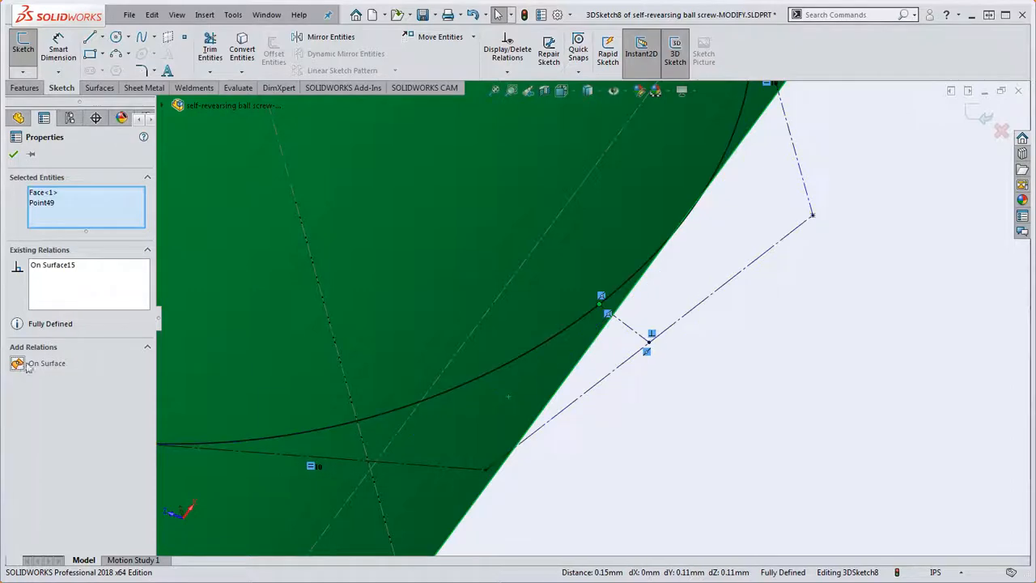
click(653, 391)
Step: Inspect how the transition spline follows the shaft surface from several angles, including squarely from the shaft's end
scroll(657, 392, down, 5)
scroll(580, 314, up, 12)
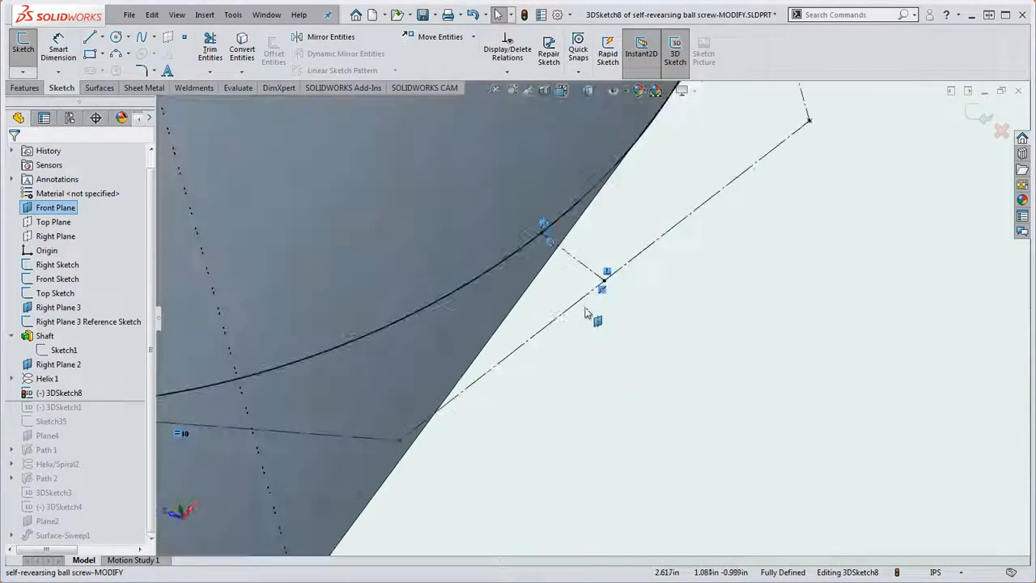
mouse_move(591, 301)
middle_down()
mouse_move(560, 359)
mouse_move(534, 368)
middle_up()
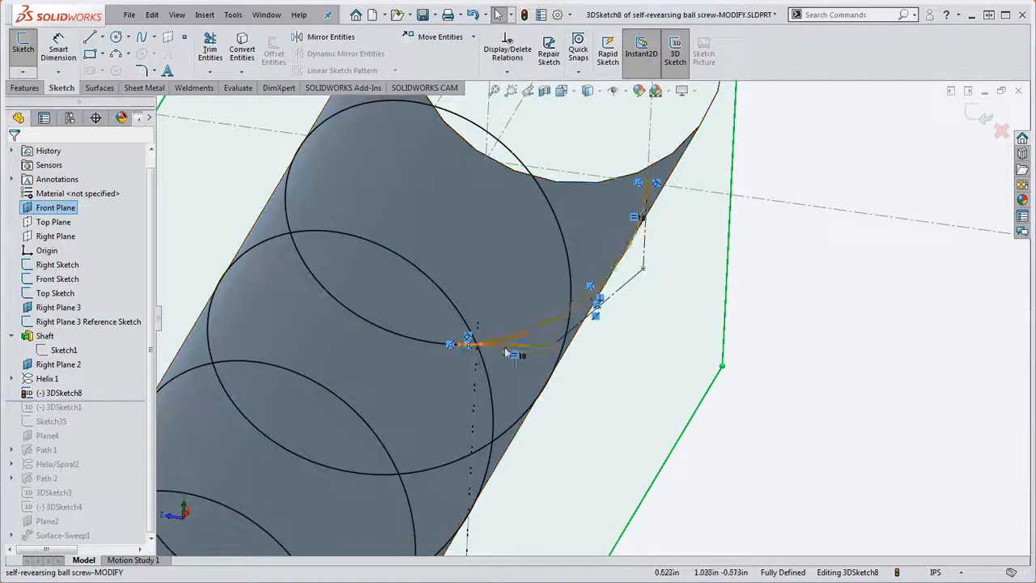
scroll(604, 352, up, 4)
scroll(604, 351, up, 3)
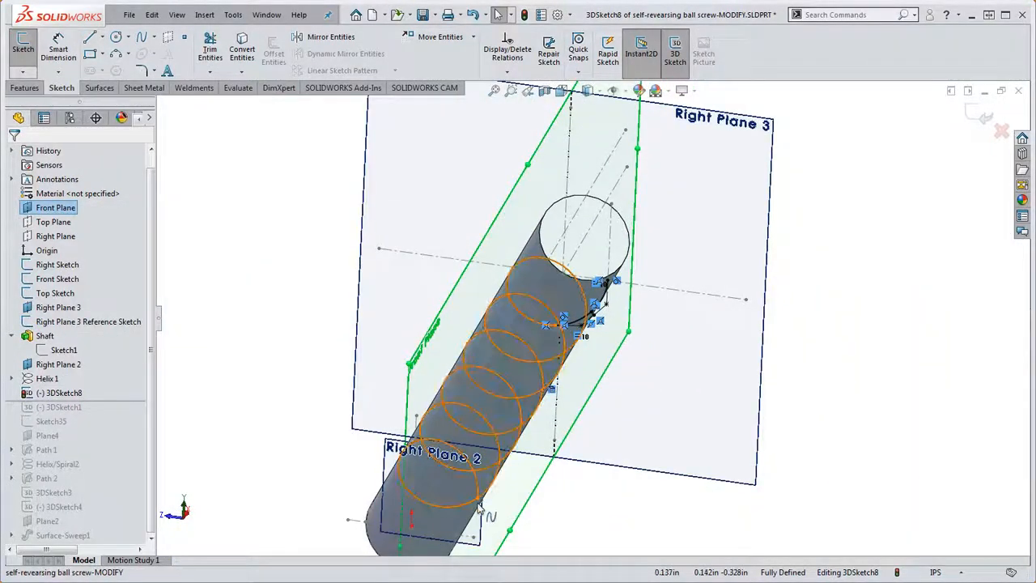
scroll(593, 332, down, 6)
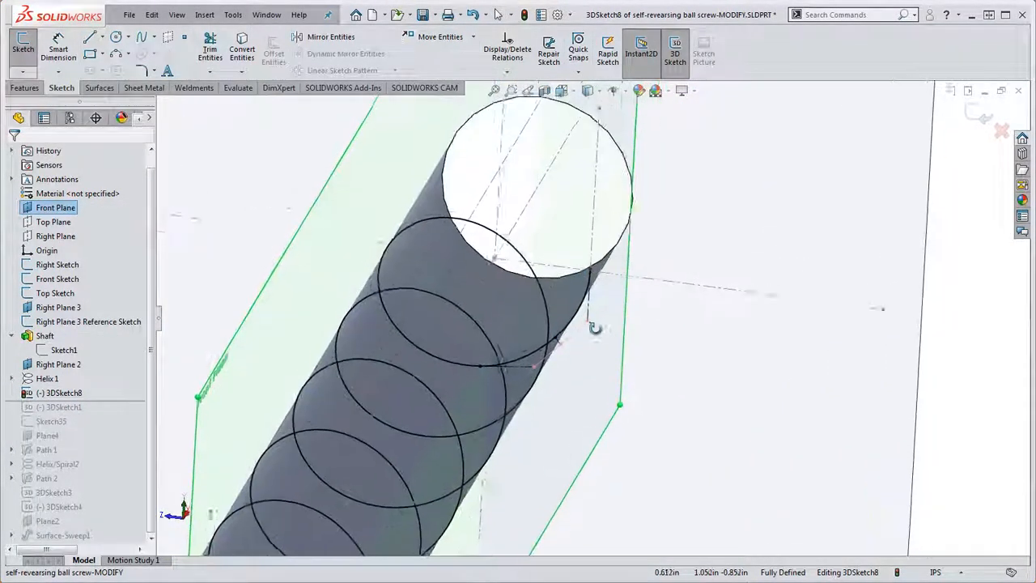
scroll(586, 342, down, 2)
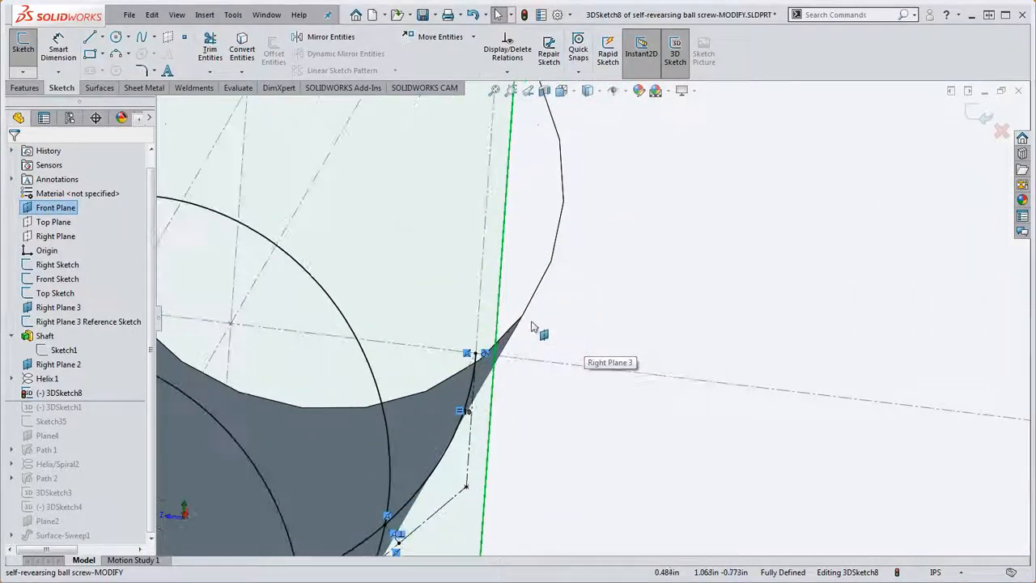
click(527, 265)
key(ctrl+8)
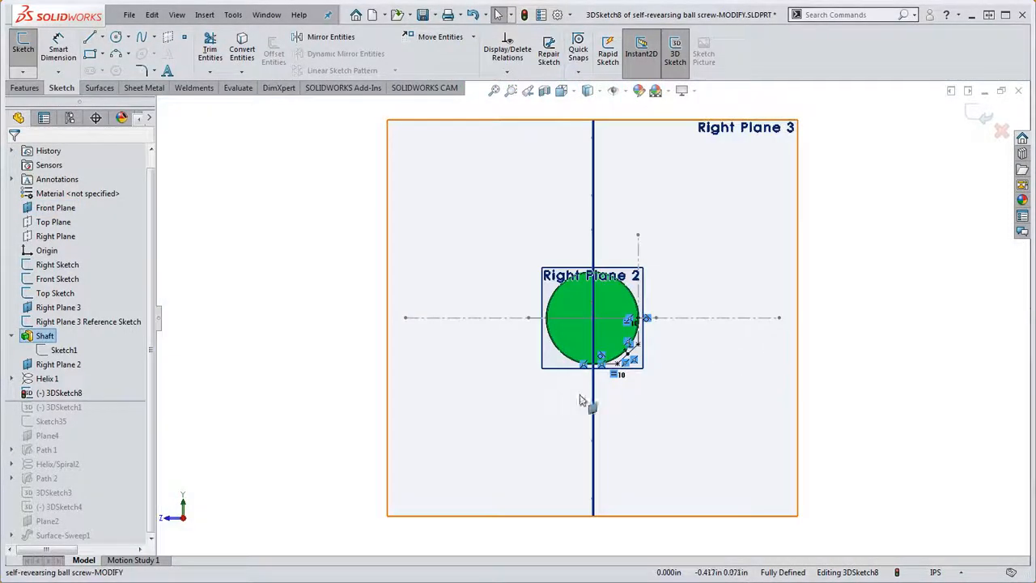
scroll(596, 405, down, 4)
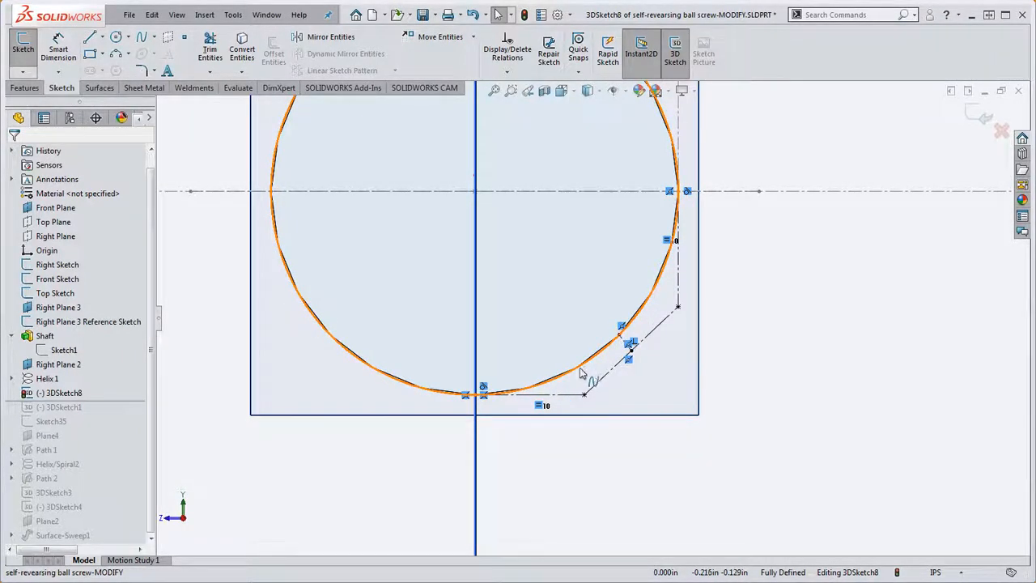
scroll(631, 400, up, 4)
scroll(631, 400, down, 1)
middle_drag(631, 400, 620, 312)
scroll(621, 311, up, 2)
scroll(571, 466, down, 4)
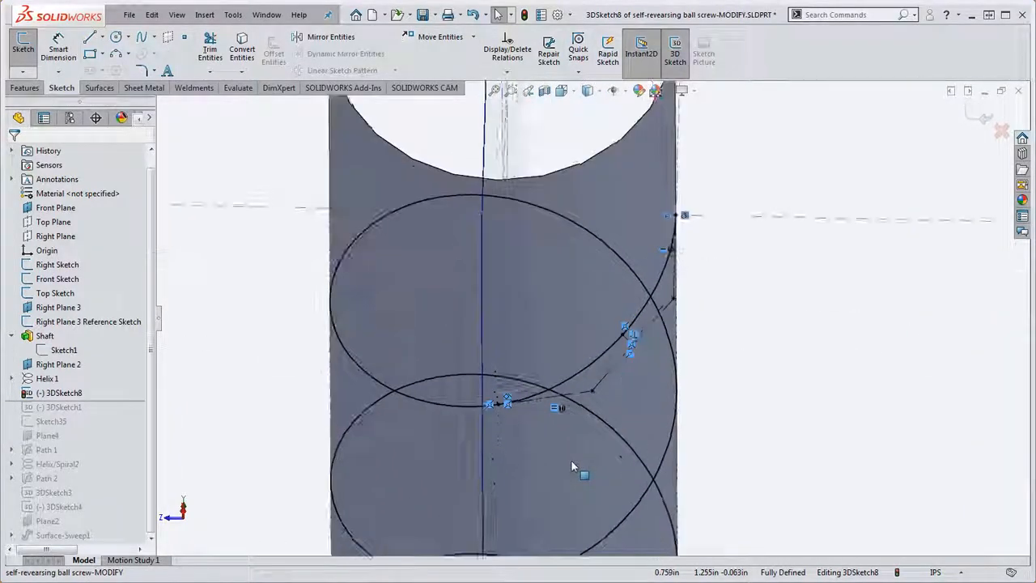
middle_drag(572, 466, 565, 381)
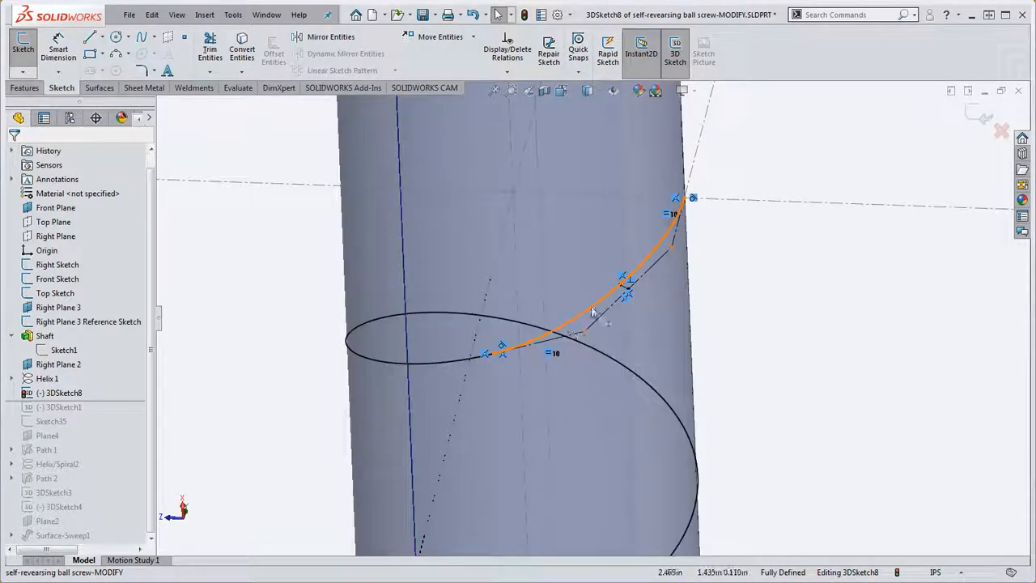
Step: Close and rebuild the 3D sketch that holds the helix and its spline transition
mouse_move(594, 312)
middle_down()
mouse_move(606, 312)
mouse_move(590, 289)
mouse_move(559, 282)
mouse_move(664, 288)
middle_up()
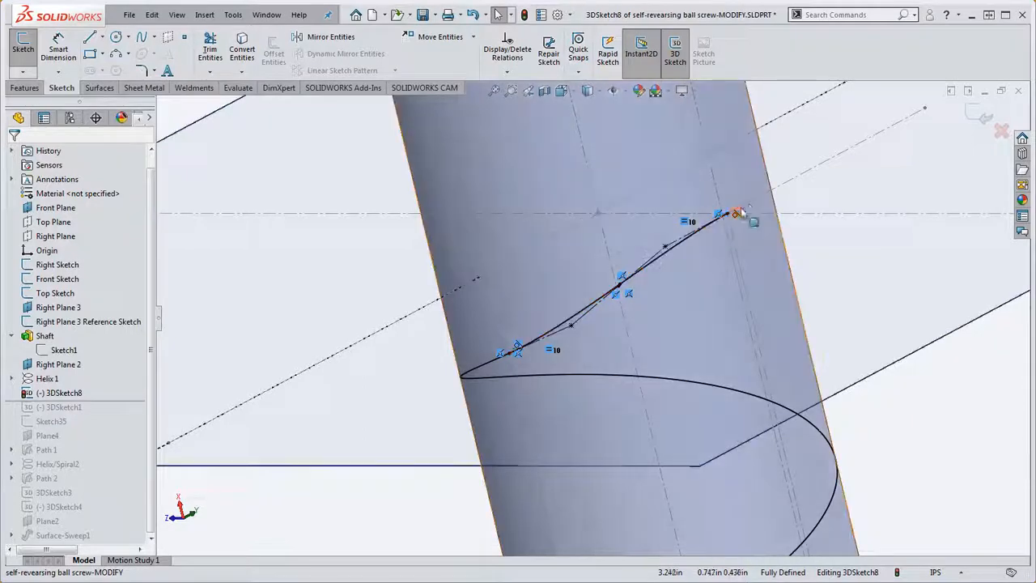
scroll(815, 284, up, 5)
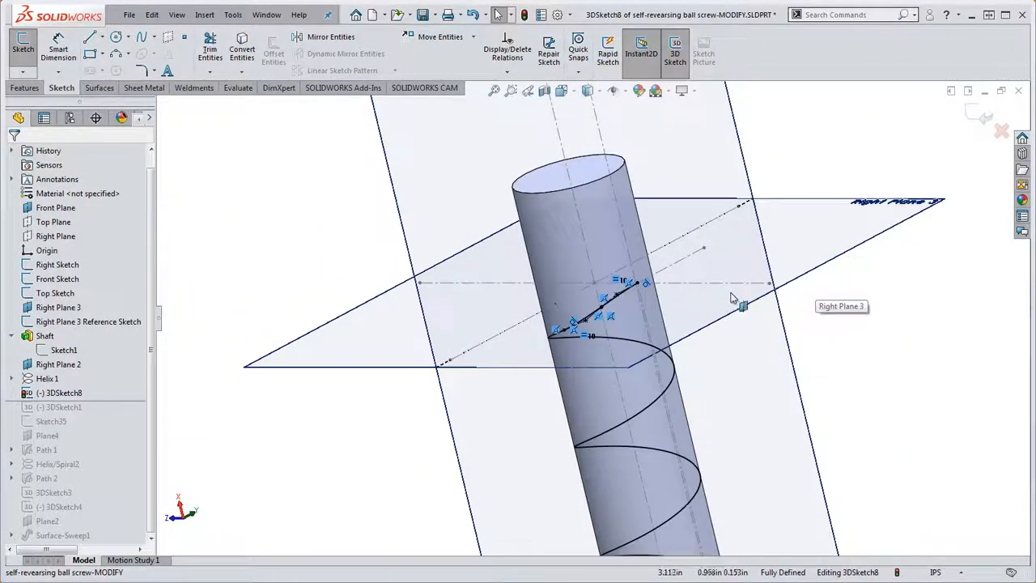
scroll(614, 269, up, 8)
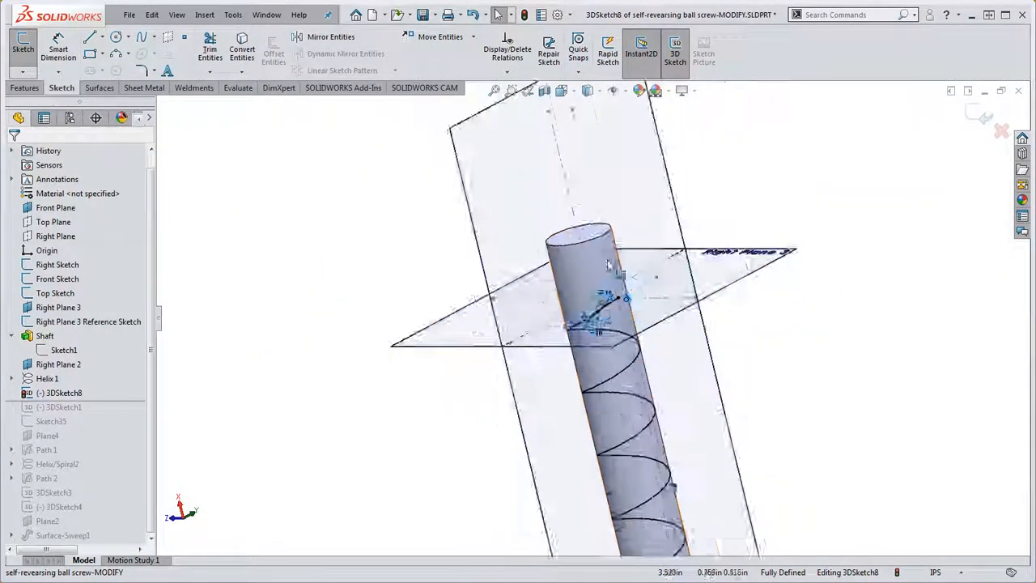
scroll(670, 471, down, 4)
scroll(598, 437, down, 2)
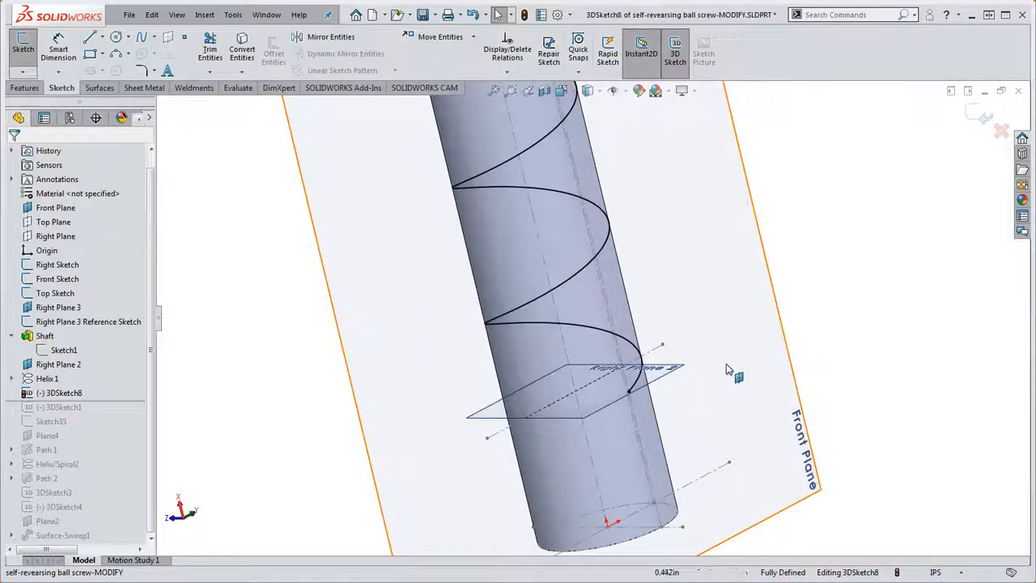
scroll(724, 303, up, 5)
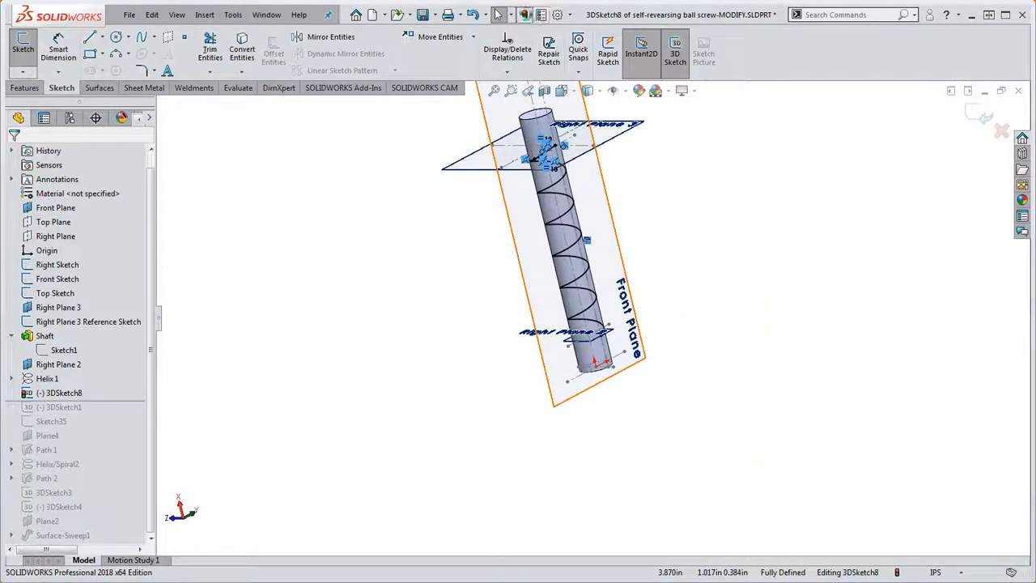
click(525, 15)
Step: Start a sketch on the Top Plane and draw a circle about 0.14 in in diameter beside the shaft
scroll(609, 225, down, 4)
scroll(608, 229, up, 3)
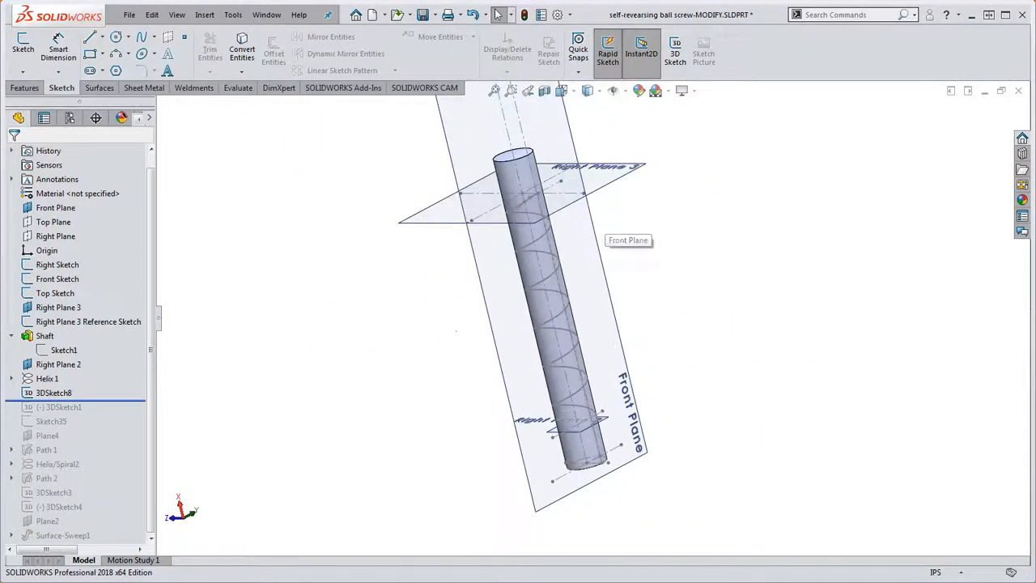
click(65, 222)
mouse_move(473, 344)
middle_down()
mouse_move(490, 381)
mouse_move(481, 353)
middle_up()
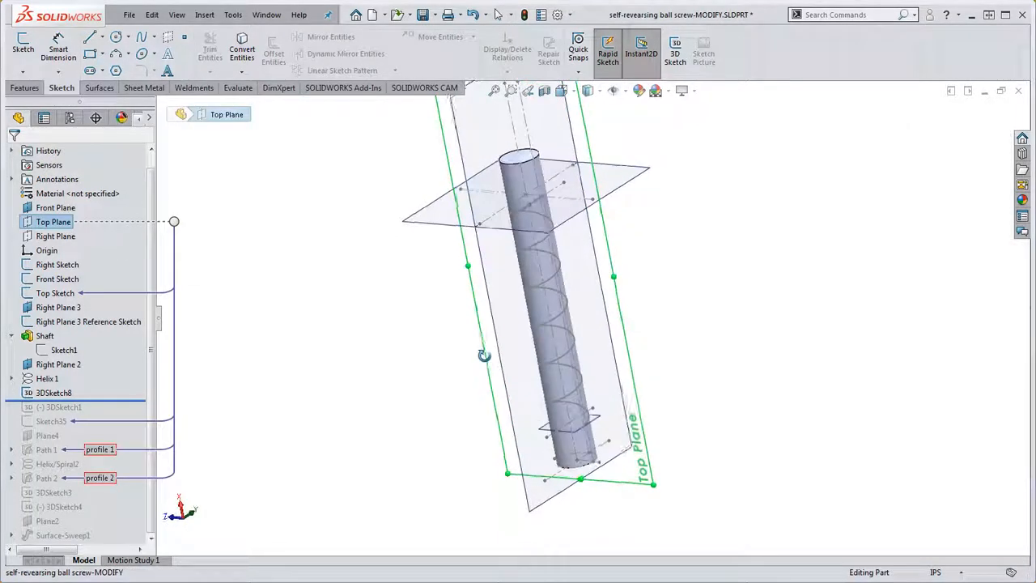
click(116, 40)
click(545, 216)
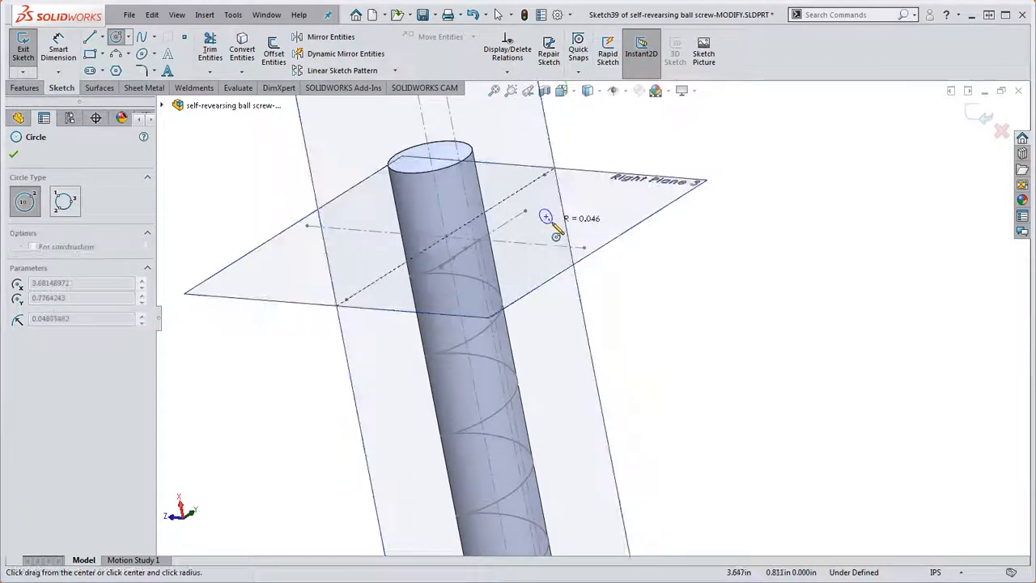
key(Escape)
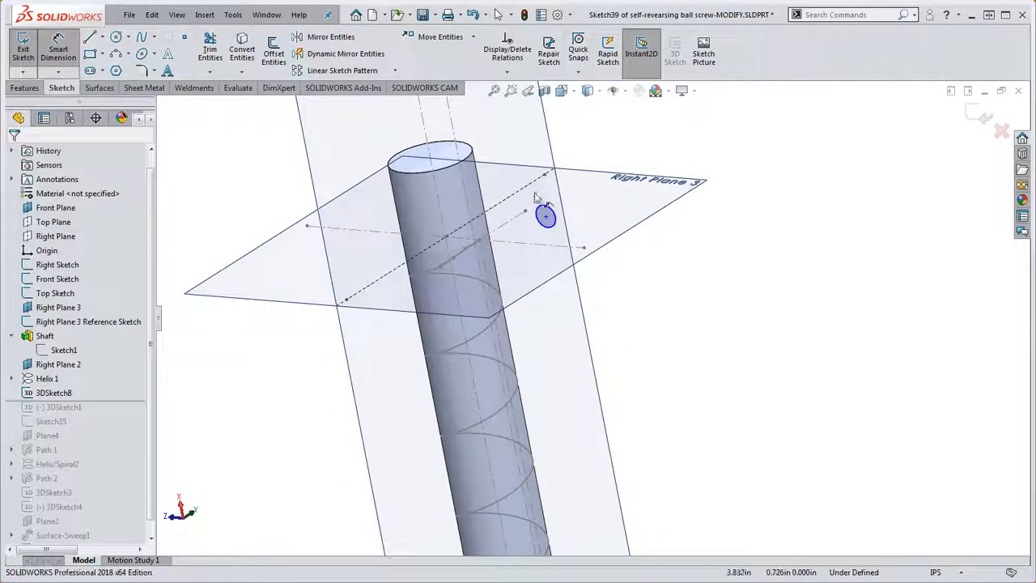
Step: Dimension the circle's diameter and set it to 0.1 in
click(546, 212)
click(576, 191)
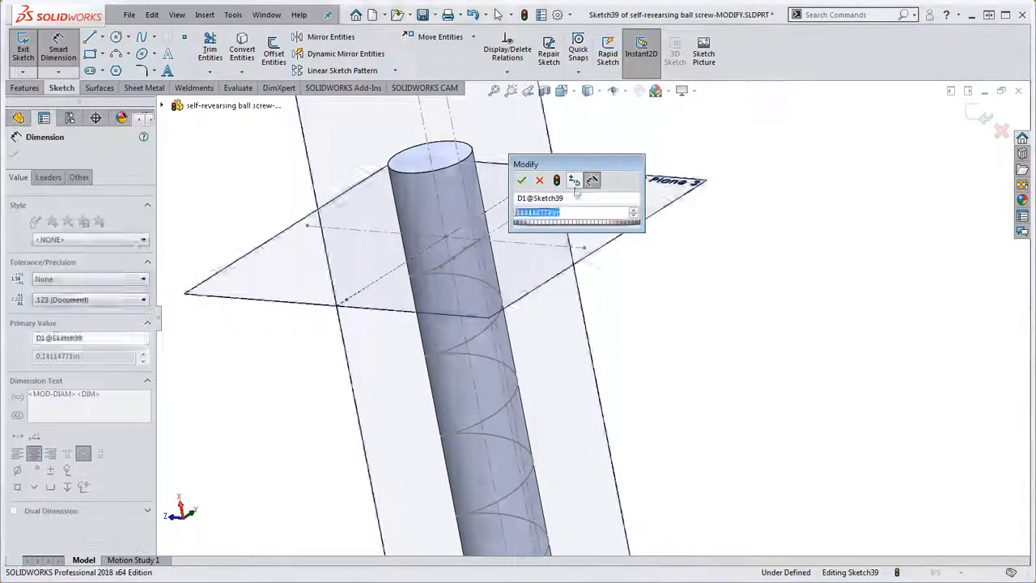
text(.1)
key(Return)
Step: Add a Pierce relation between the circle's center and the transition spline, and exit the profile sketch
scroll(574, 317, down, 5)
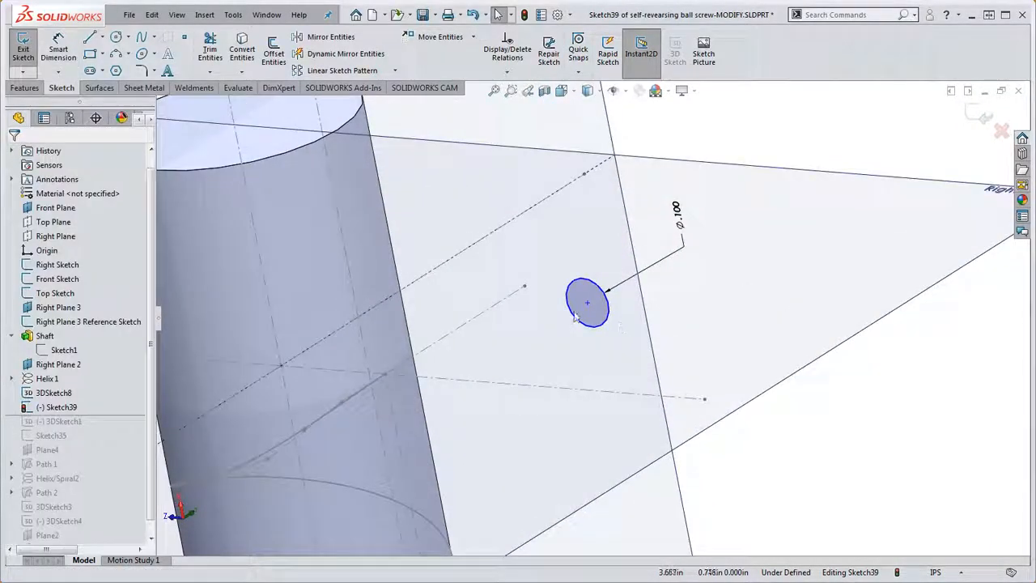
click(589, 306)
middle_drag(394, 423, 335, 443)
ctrl+click(298, 441)
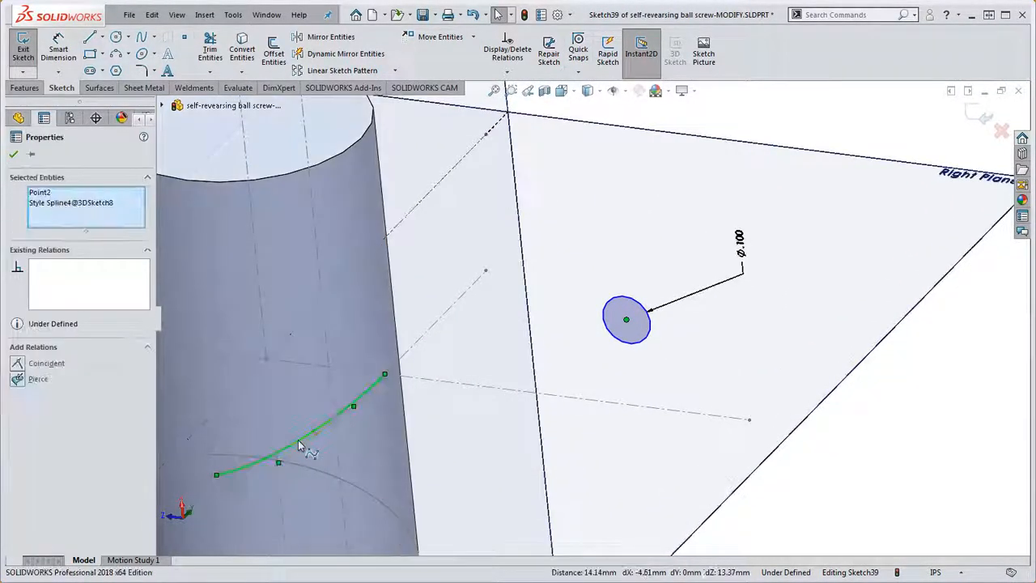
click(18, 381)
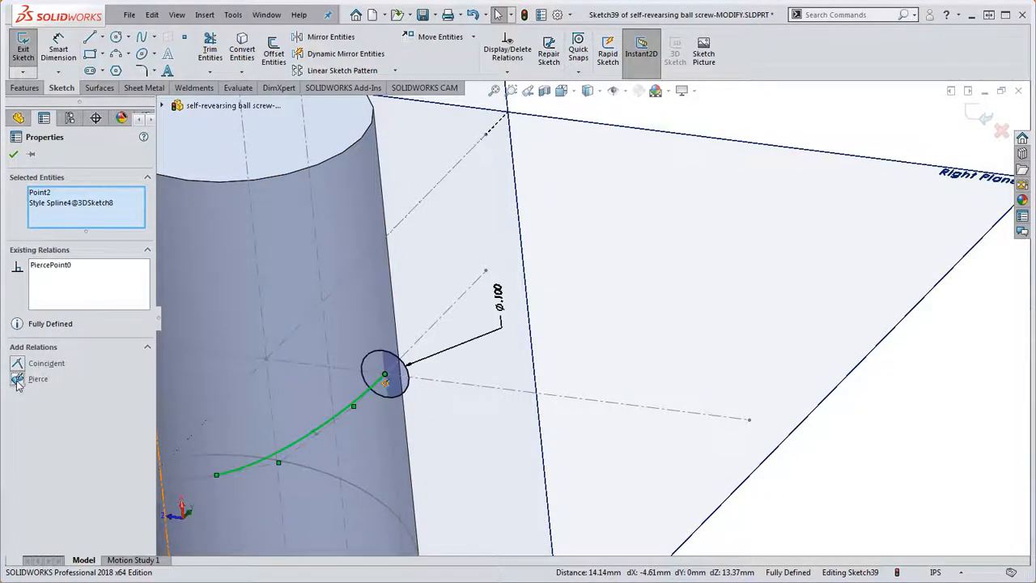
click(13, 155)
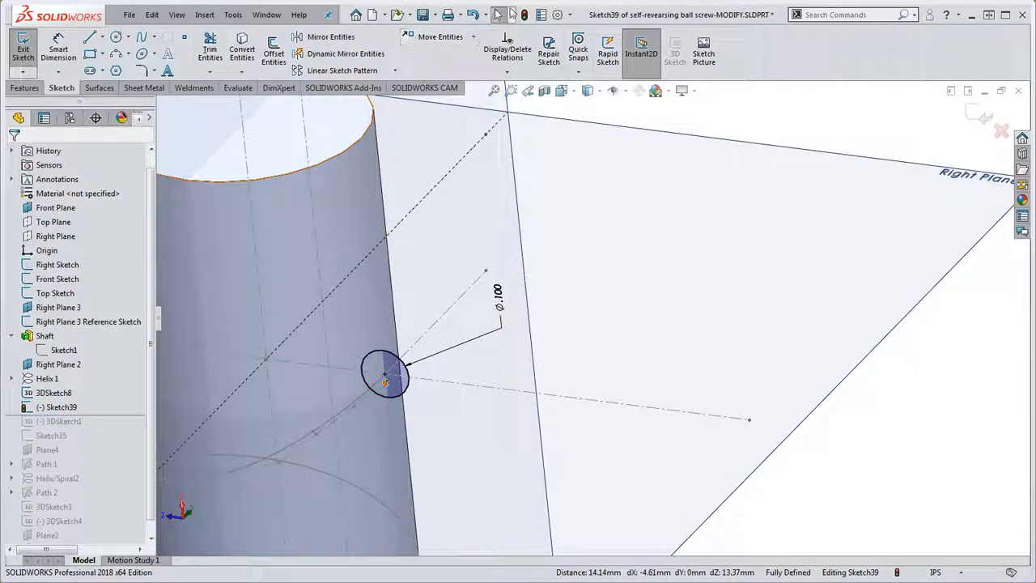
click(524, 15)
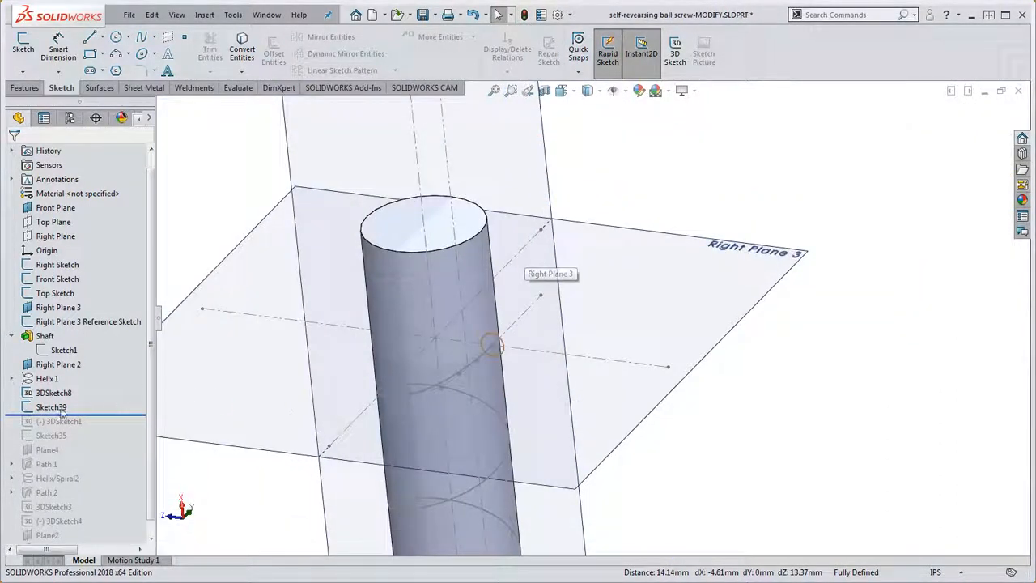
Step: Create a Swept Cut through the shaft with the circle sketch as profile and the 3D sketch as path
click(58, 408)
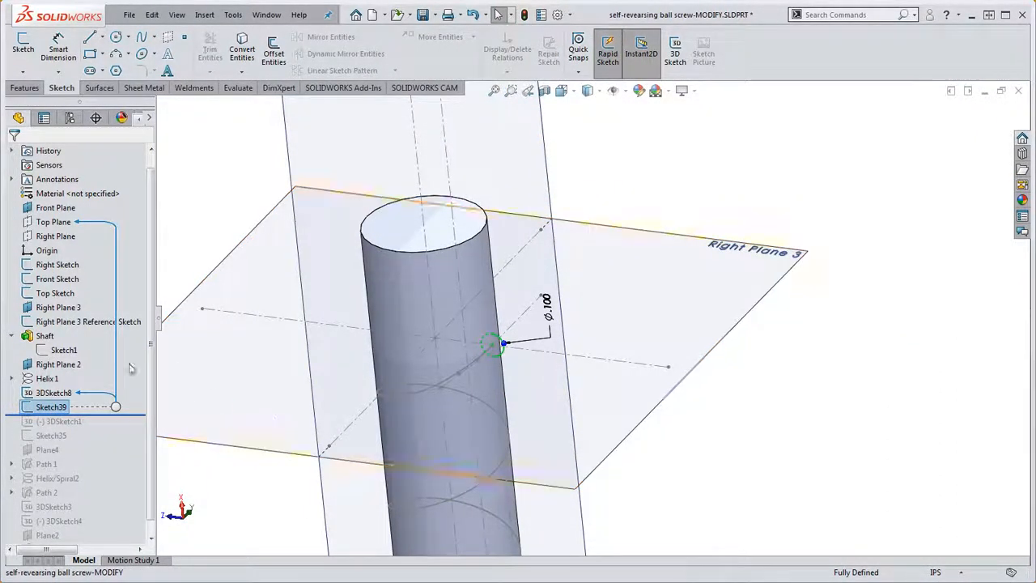
ctrl+click(53, 392)
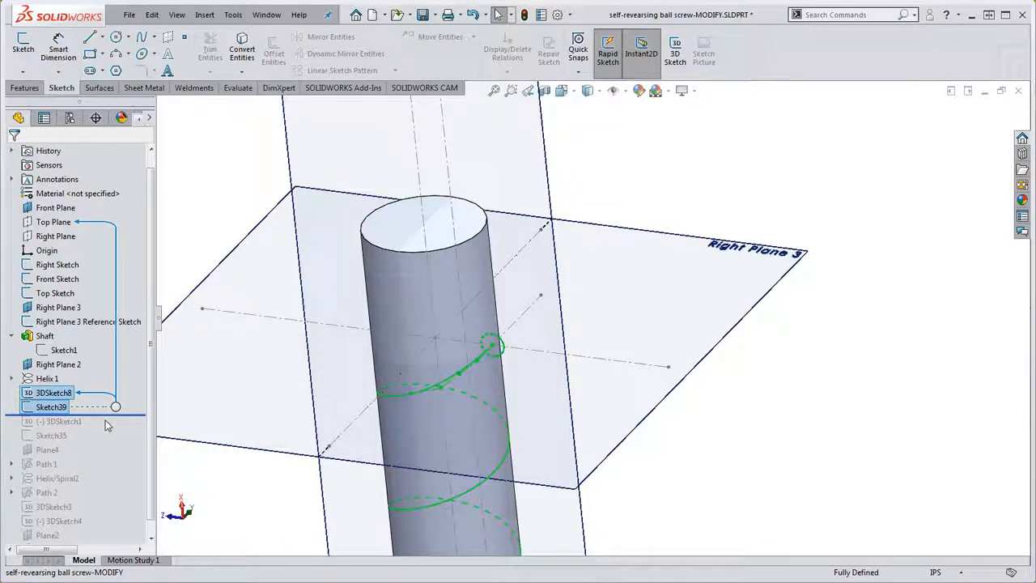
click(26, 88)
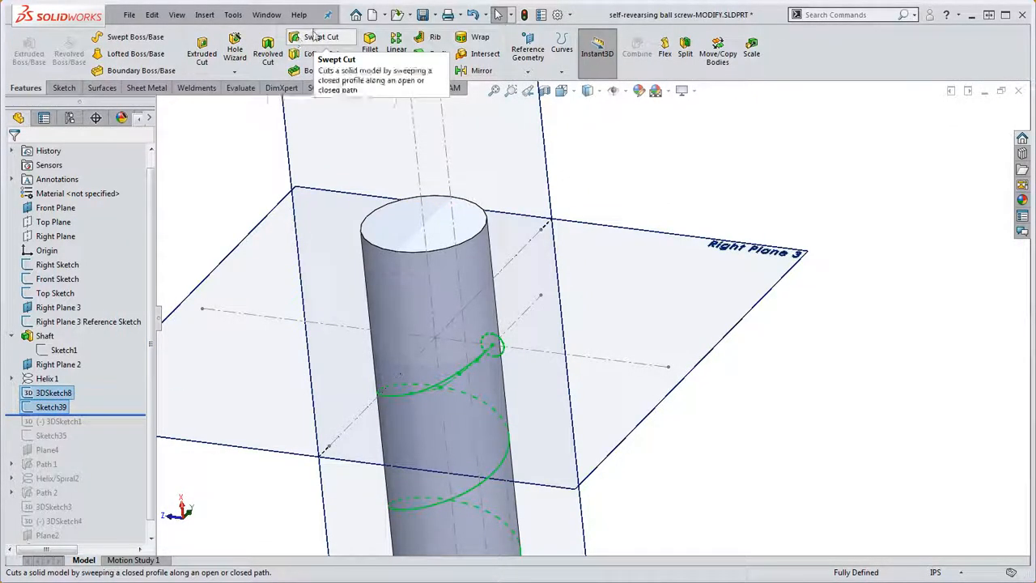
click(345, 38)
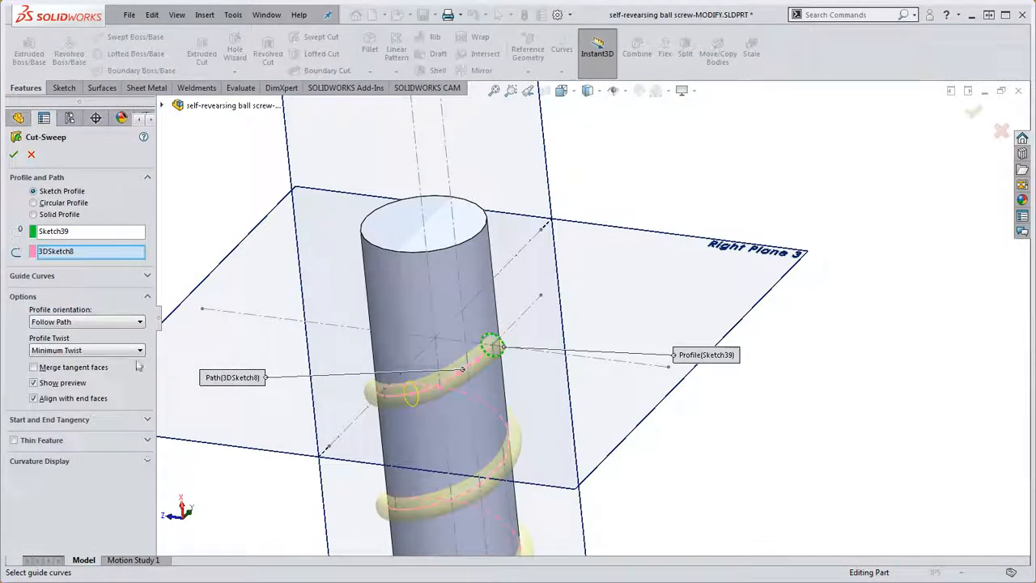
click(14, 158)
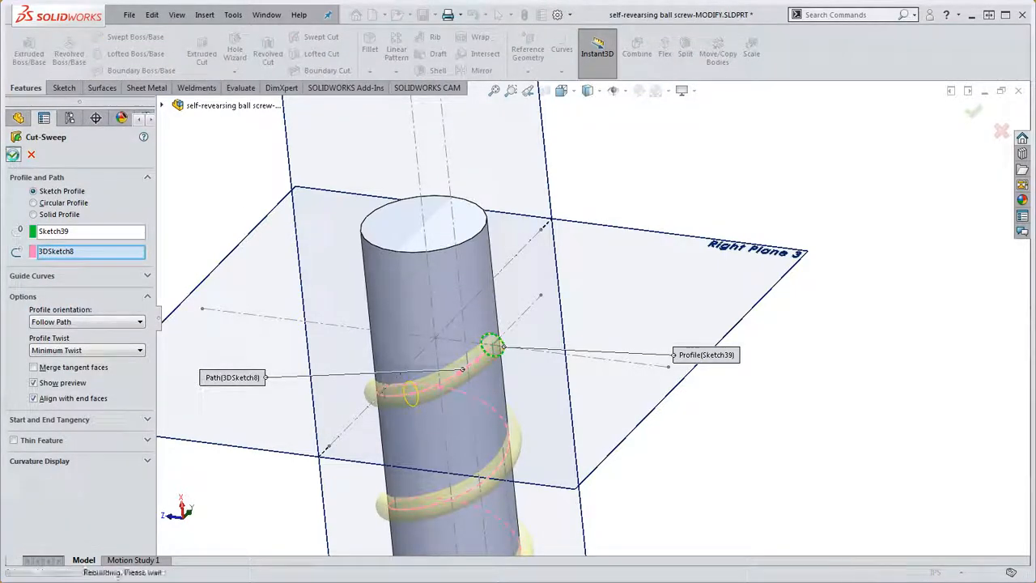
Step: Inspect the swept groove at the spline transition, along the shaft and at the helix's lower end
middle_drag(514, 416, 425, 366)
scroll(427, 368, down, 3)
scroll(426, 368, down, 3)
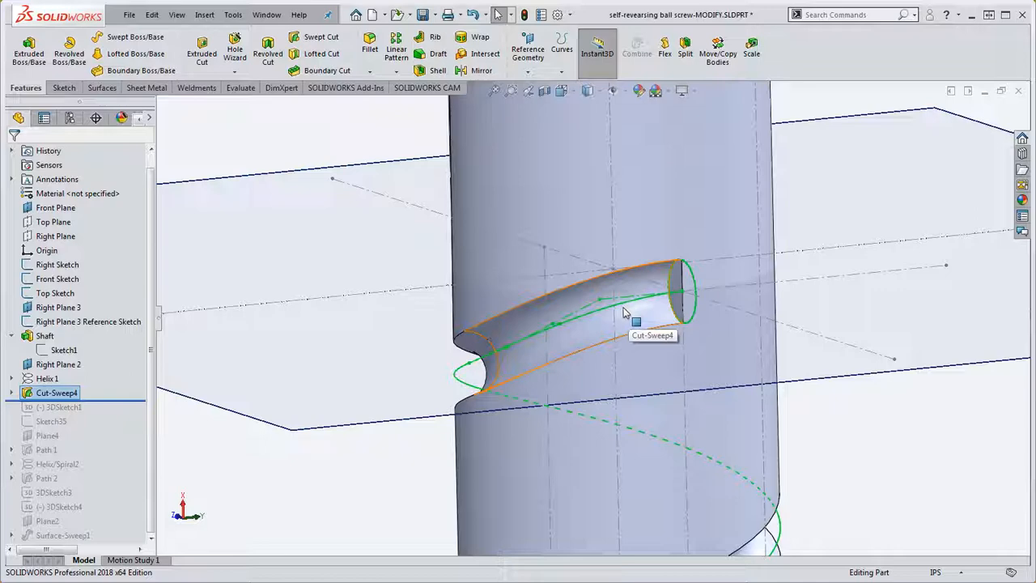
middle_drag(724, 315, 693, 304)
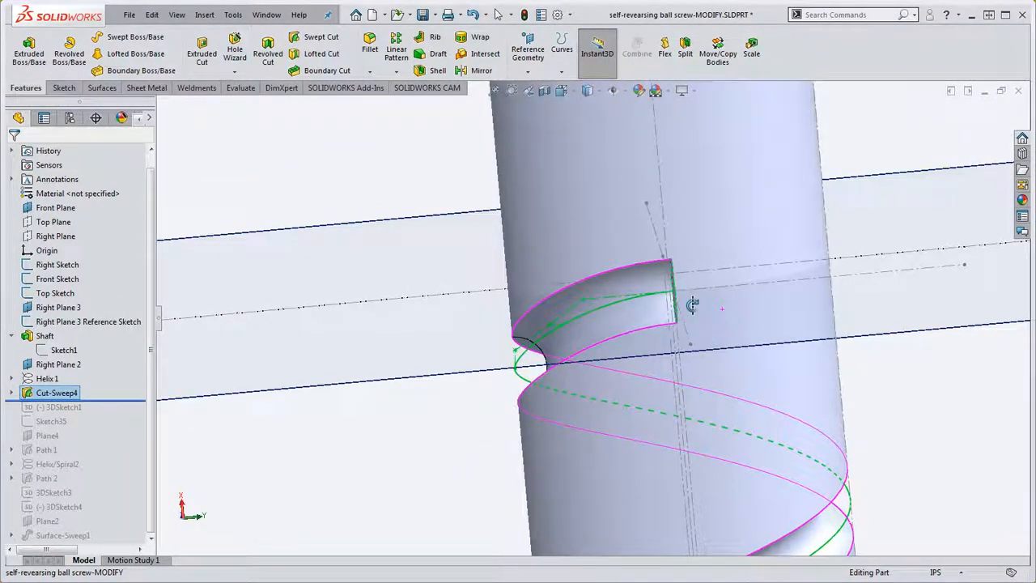
scroll(692, 307, up, 5)
scroll(688, 311, down, 2)
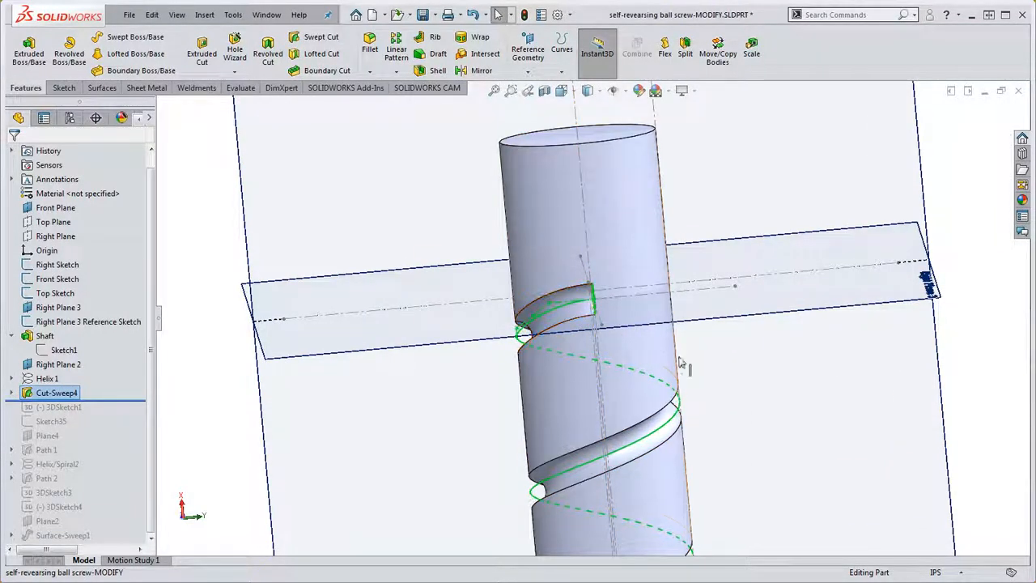
scroll(670, 336, up, 12)
scroll(592, 403, down, 5)
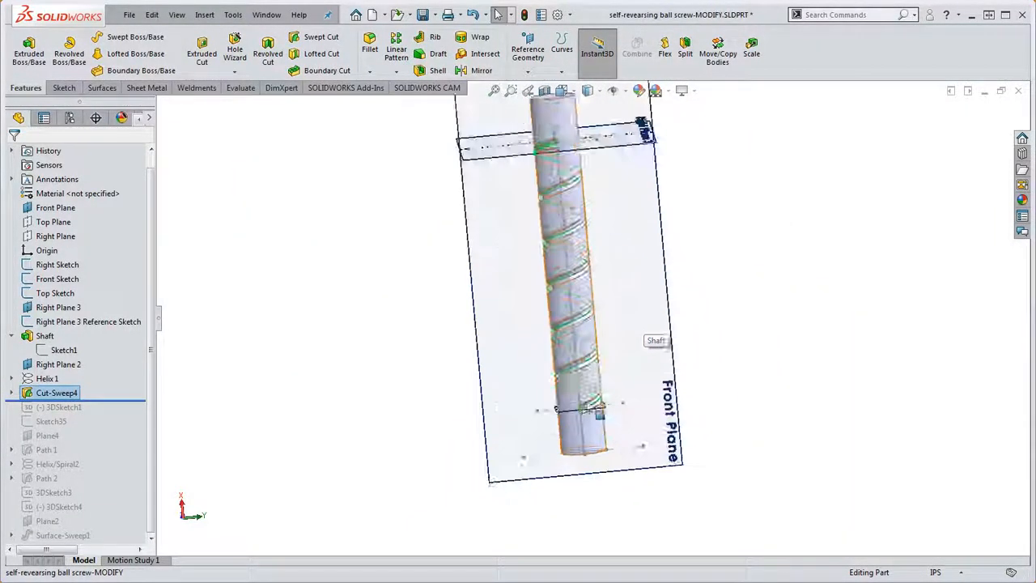
scroll(596, 411, down, 6)
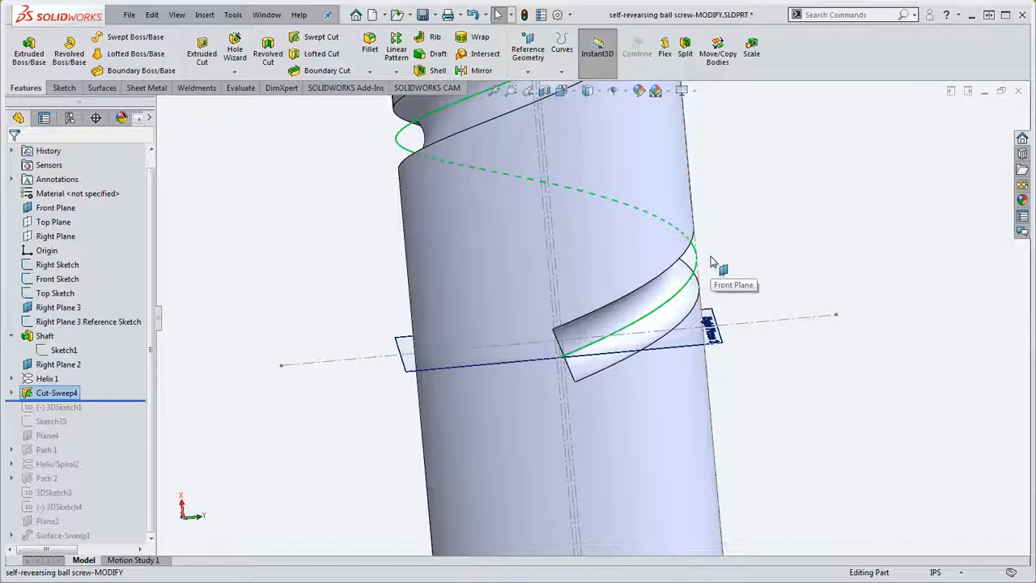
scroll(736, 287, up, 6)
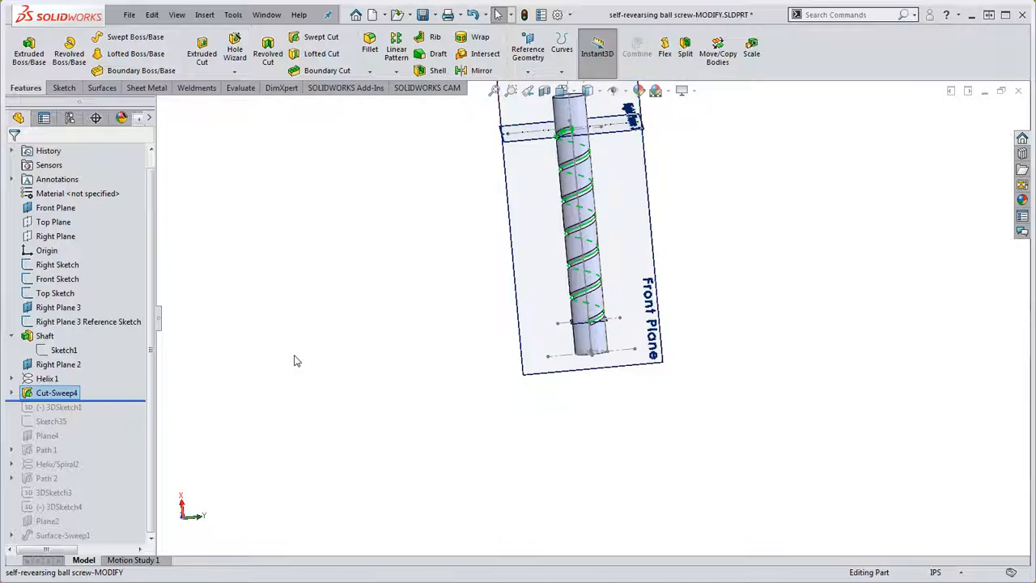
middle_drag(558, 345, 619, 261)
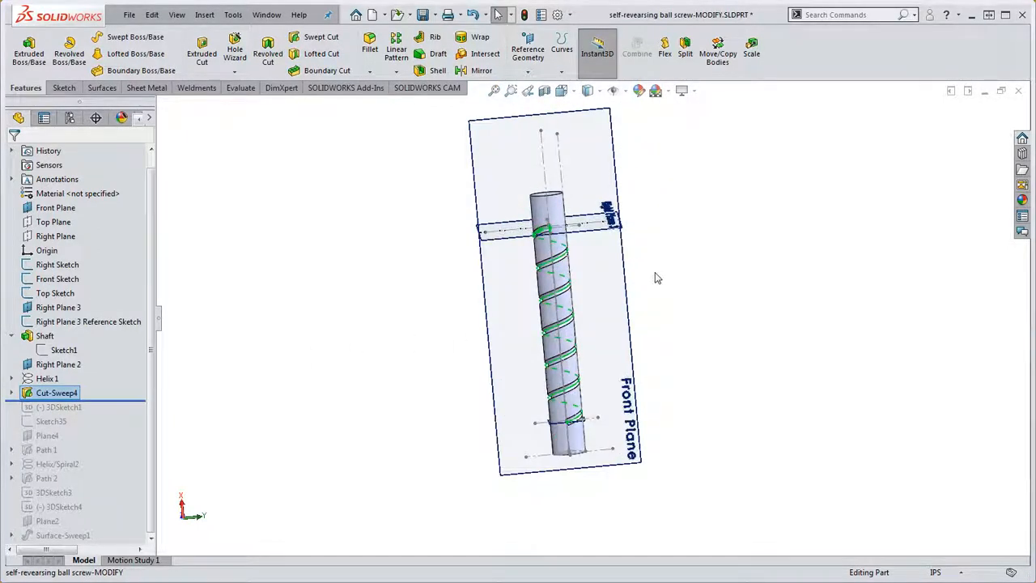